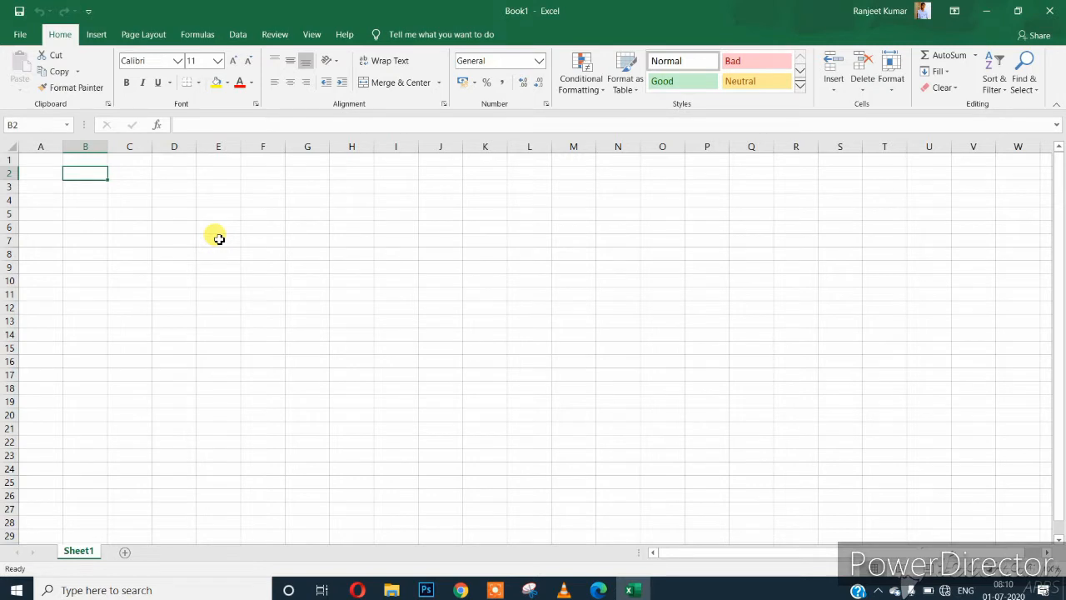
Enter the labels TODAY, NOW, UPPER, LOWER and PROPER in B2 to B6.
text(TODAY)
key(Return)
text(NOW)
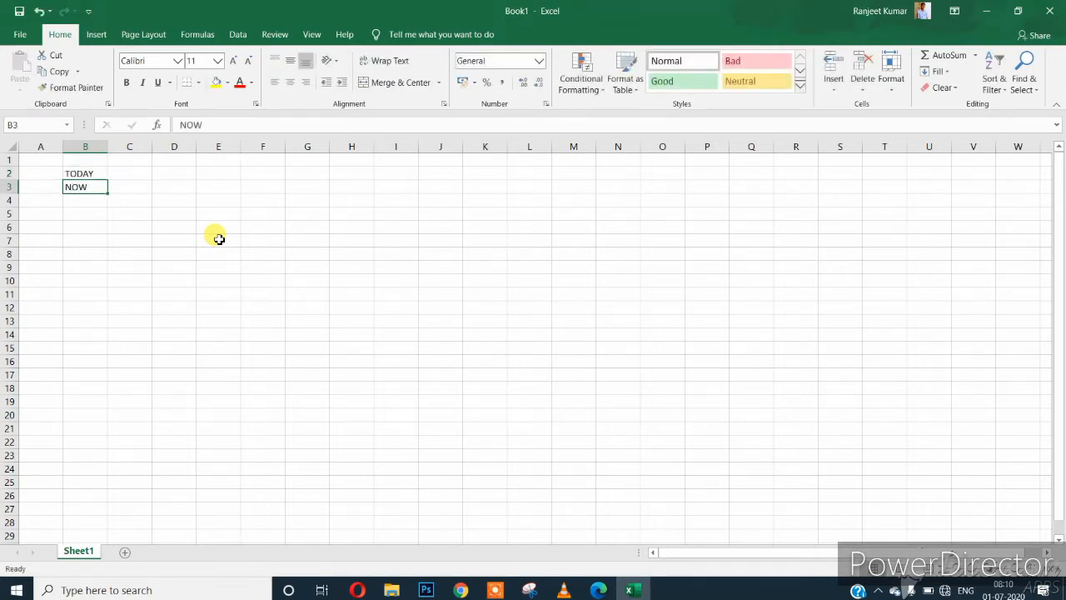
key(Return)
text(UPPER)
key(Return)
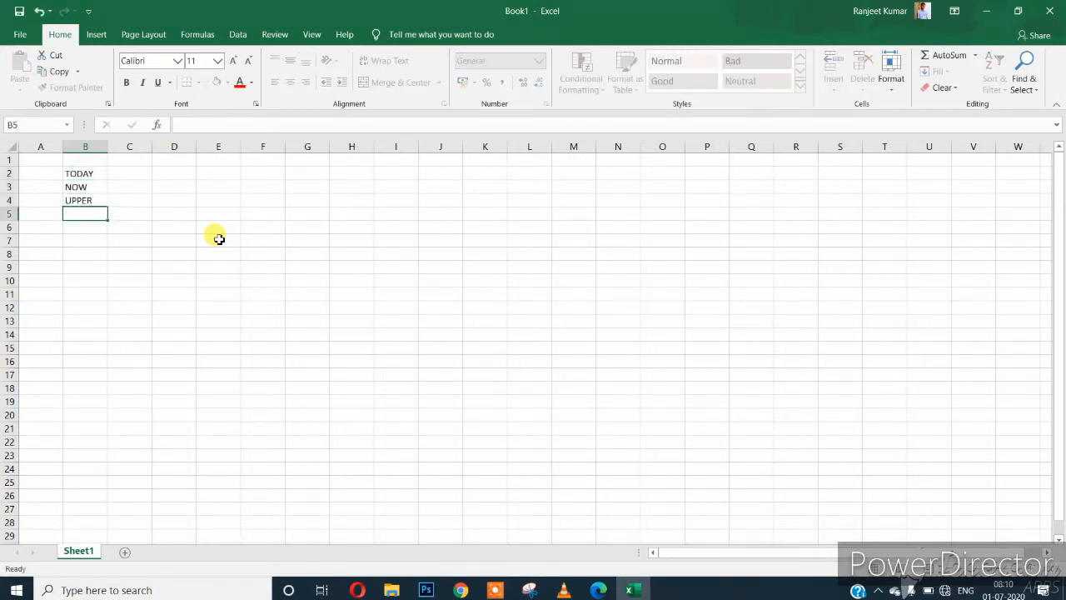
text(LOWER)
key(Return)
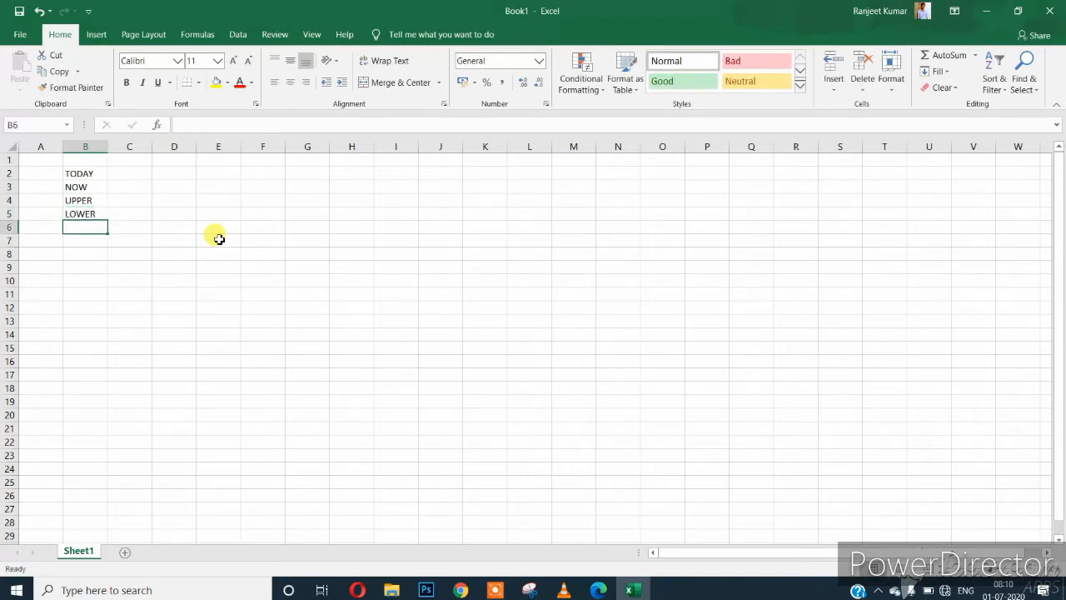
text(PROPER)
key(Return)
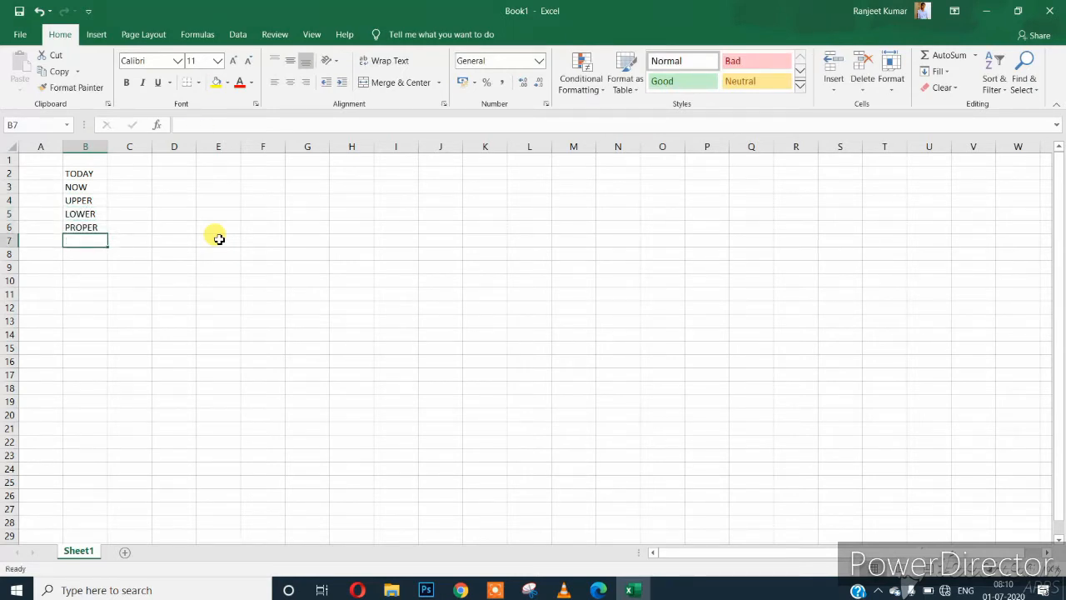
Add DAYS360 in B7 and DATEDIF in B8.
text(DAYS)
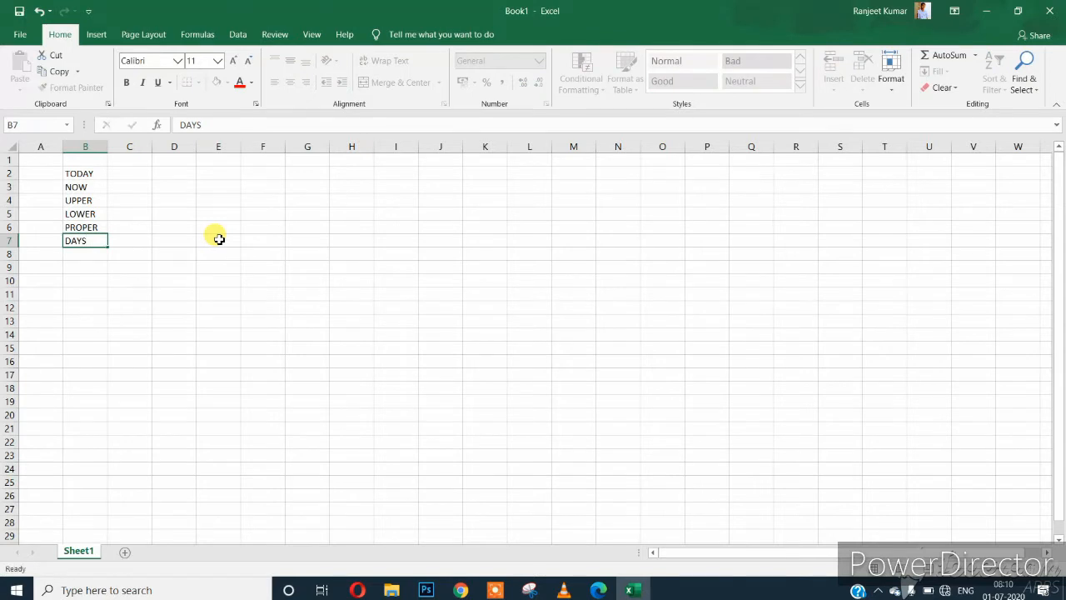
key(Tab)
key(Page_Down)
key(ctrl+Up)
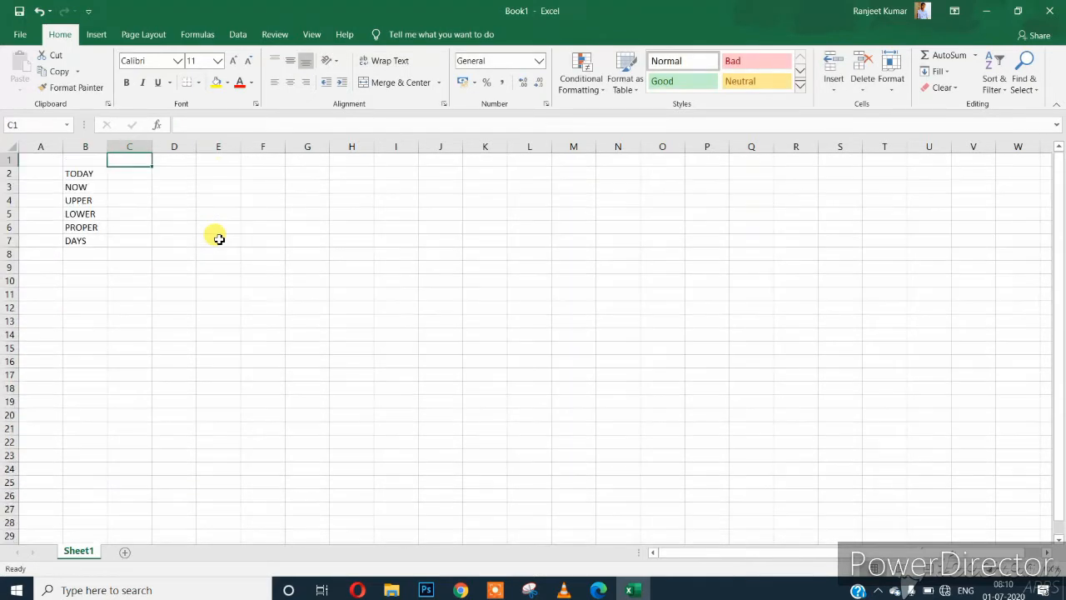
key(Left)
key(Down)
key(Down)
key(Down)
key(Down)
key(Down)
key(Down)
key(Down)
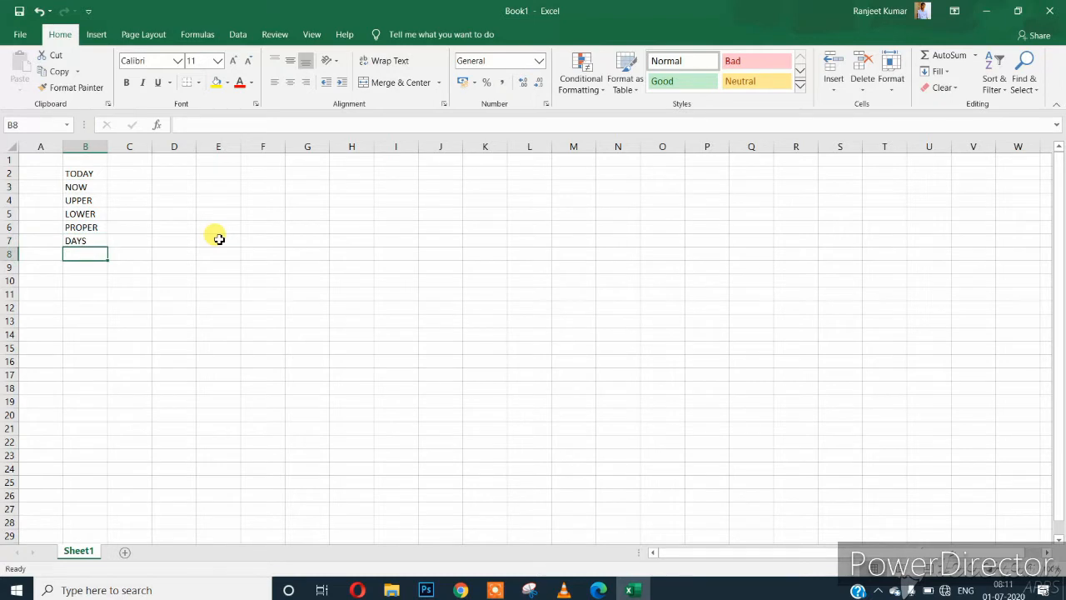
key(Up)
key(F2)
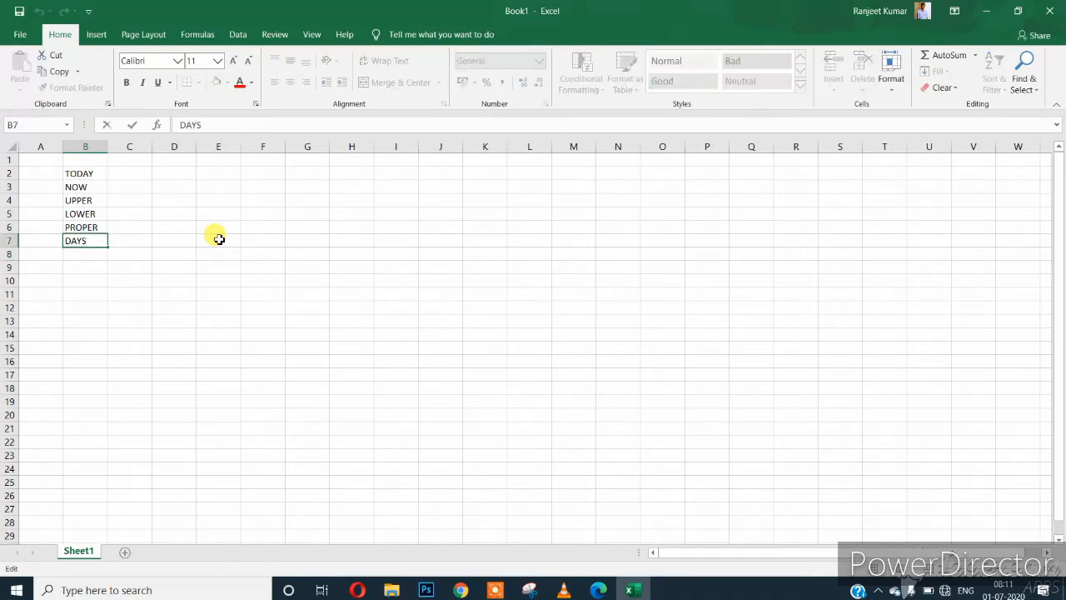
text(360)
key(Return)
text(DAT)
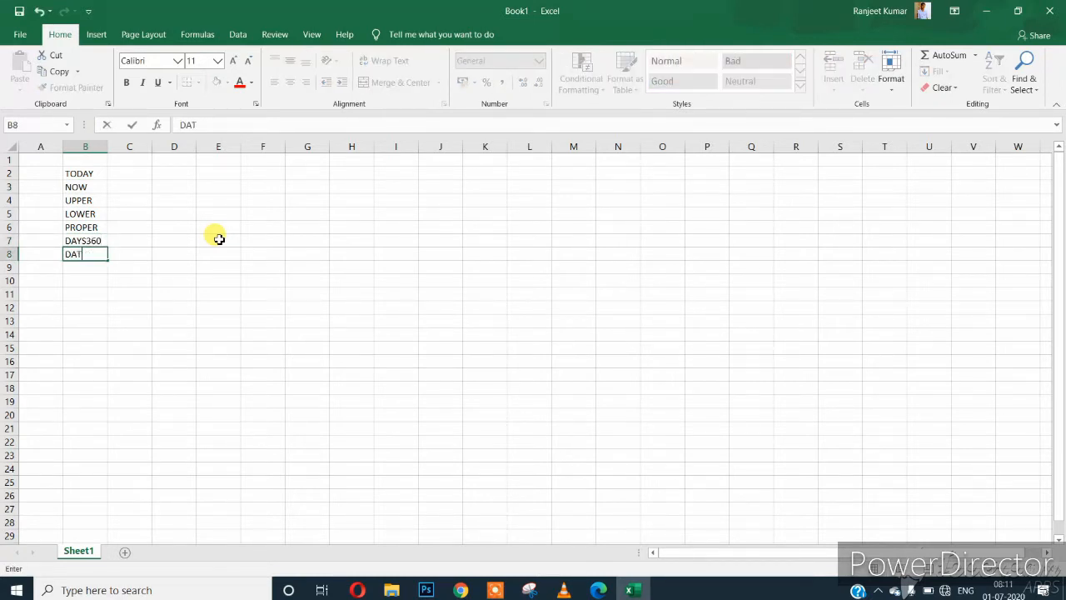
text(EDIF)
key(Return)
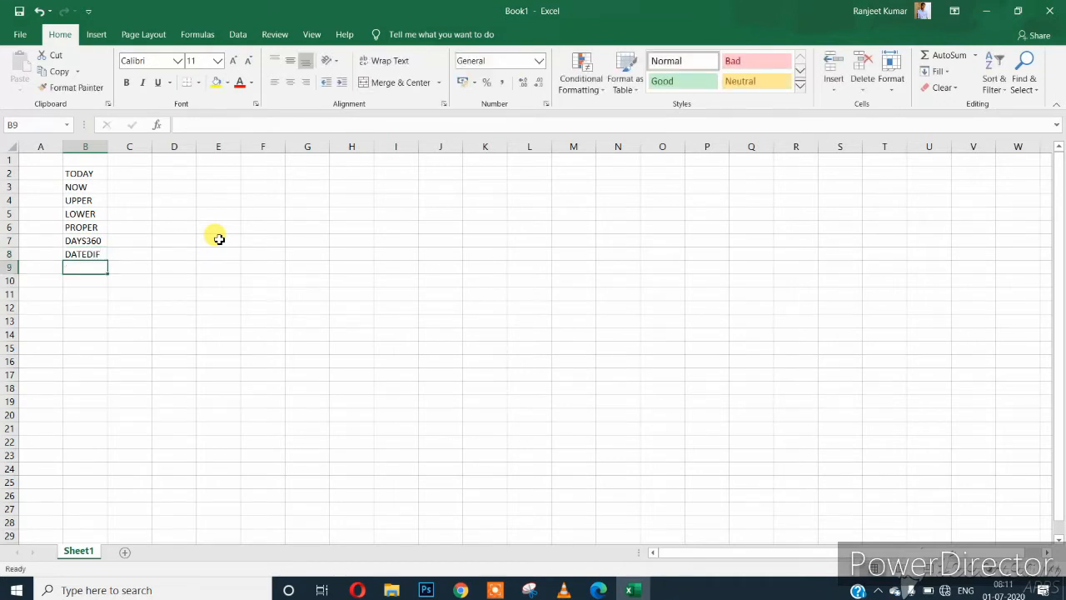
Make the labels in B2:B8 bold.
key(Up)
key(ctrl+shift+Up)
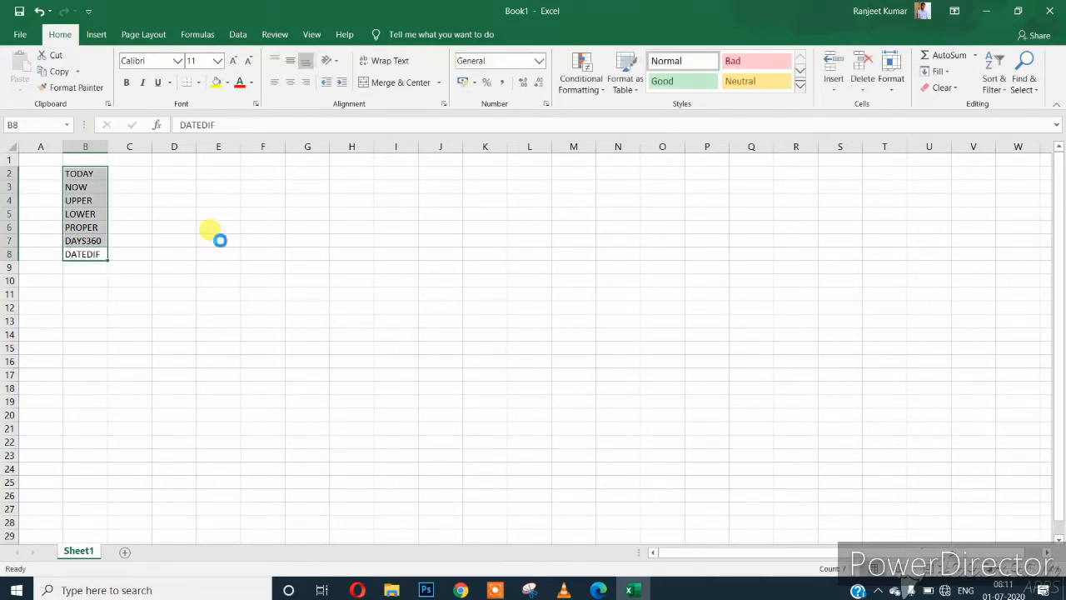
key(ctrl+b)
key(Right)
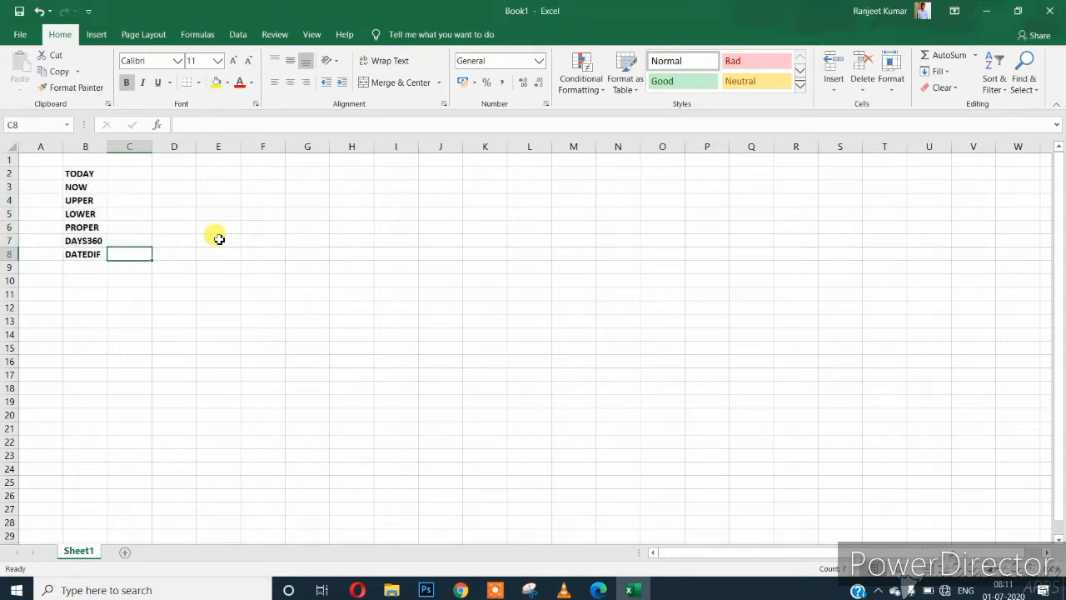
key(Up)
key(Up)
key(Up)
key(Up)
key(Up)
key(Up)
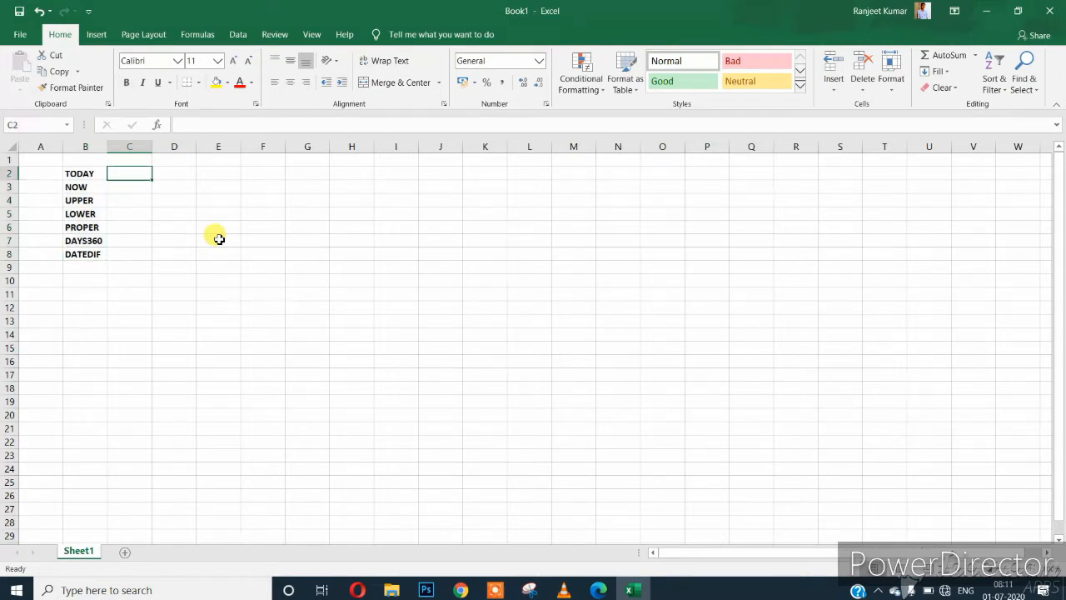
Label D2 TODAY and enter =TODAY() in E3.
key(Right)
text(TODAY)
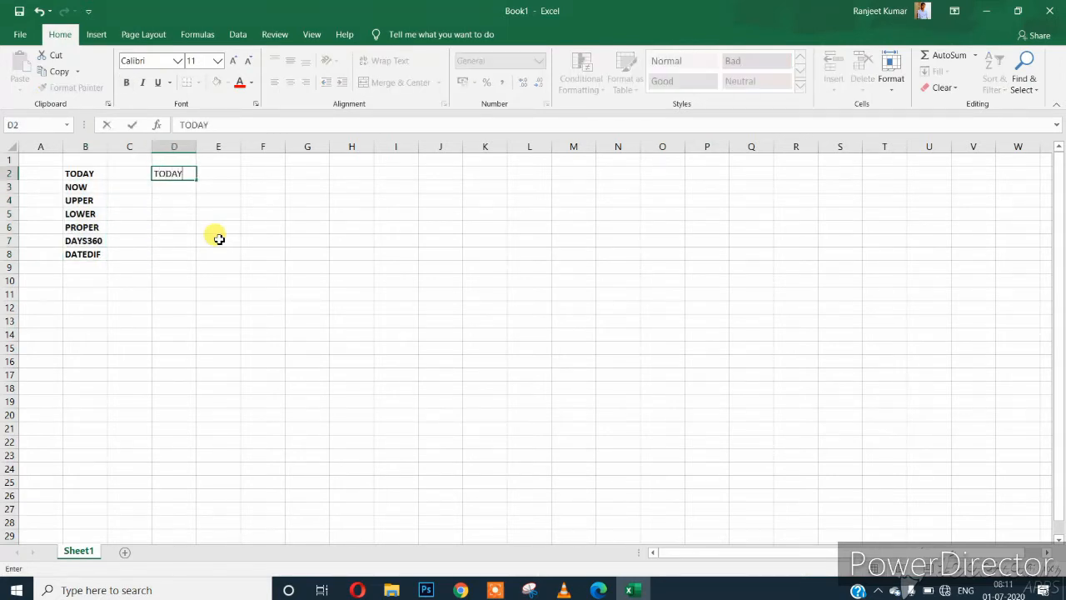
key(Return)
key(Up)
key(Right)
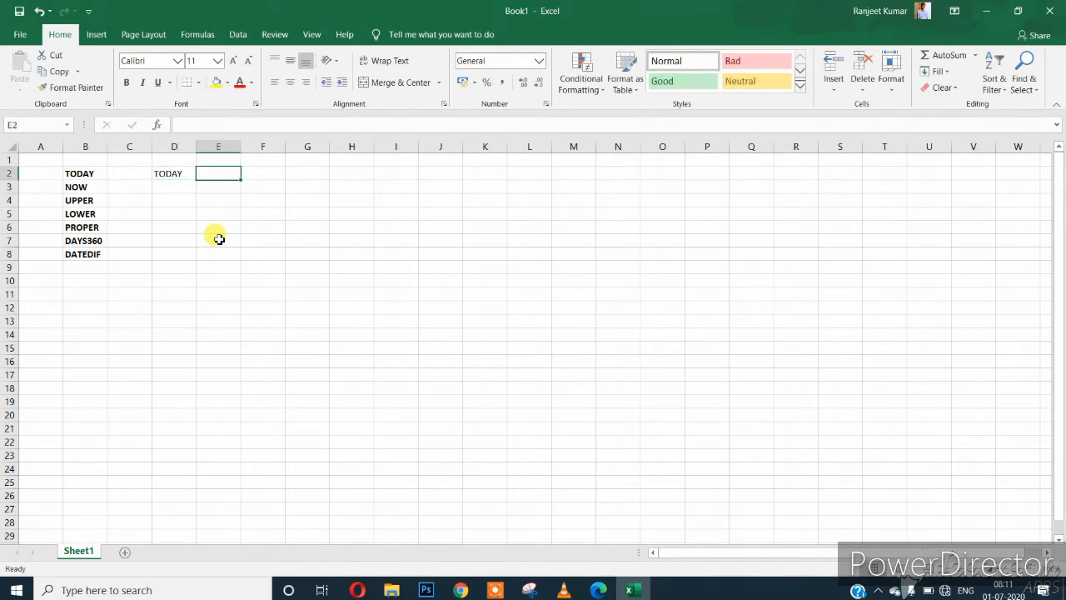
key(Down)
text(=T)
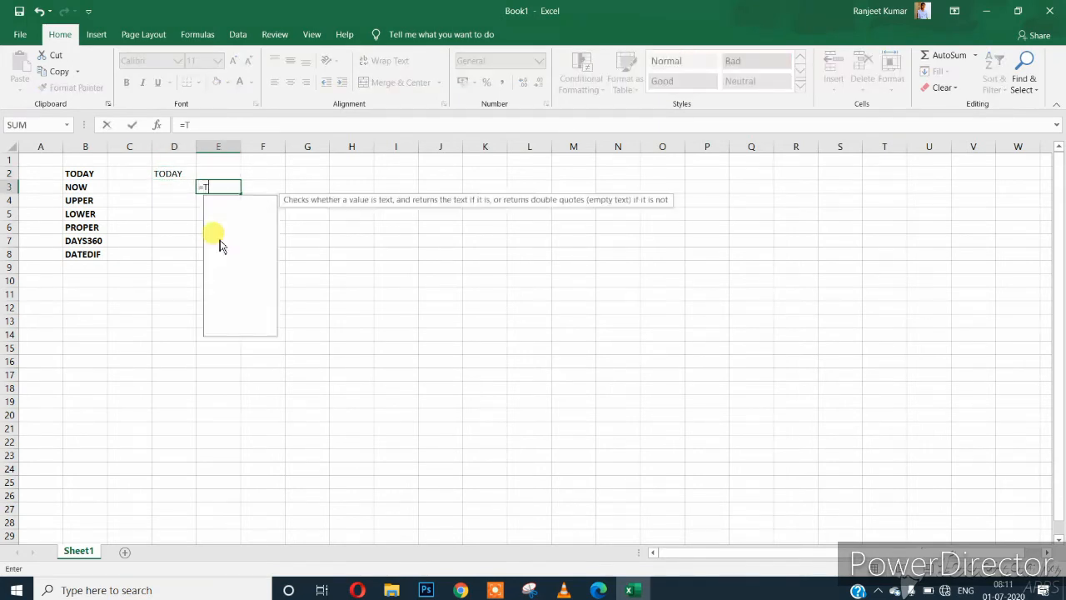
text(ODAY())
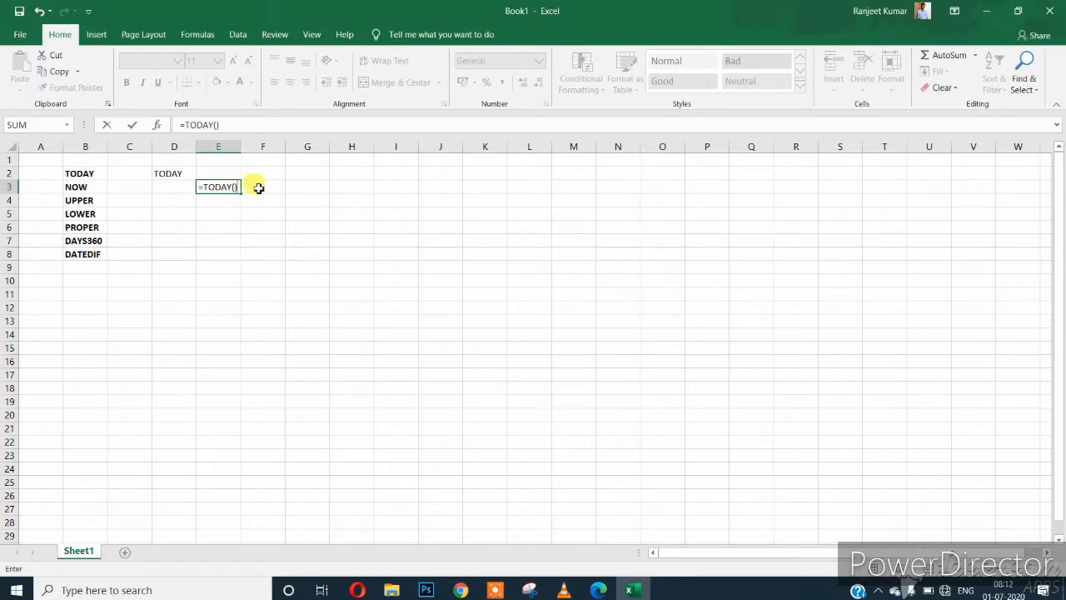
key(Return)
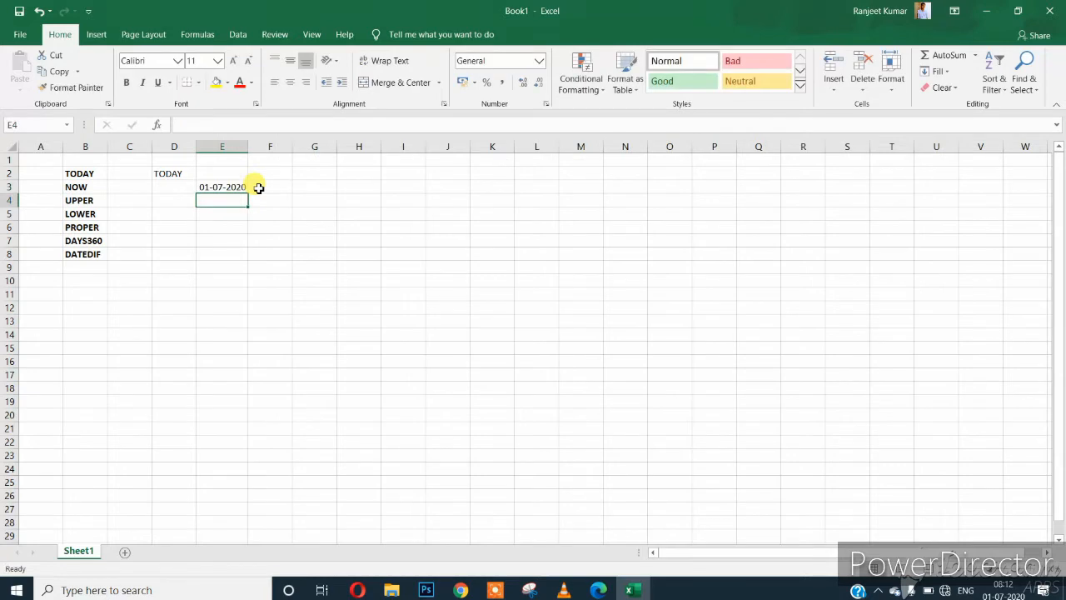
key(Up)
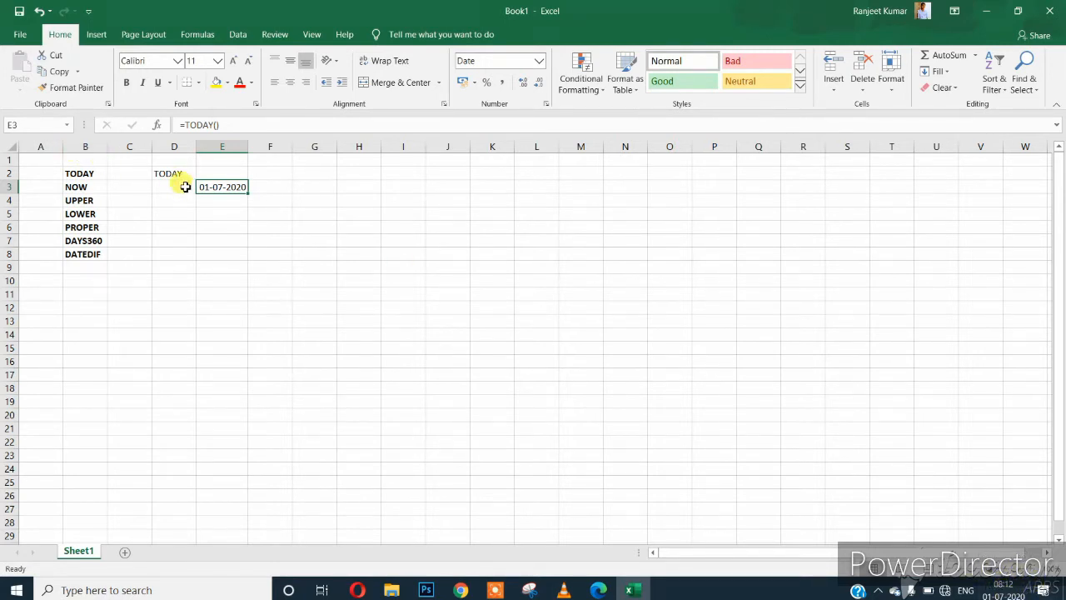
Insert today's fixed date 01-07-2020 into E4 and compare it with E3's formula.
click(226, 205)
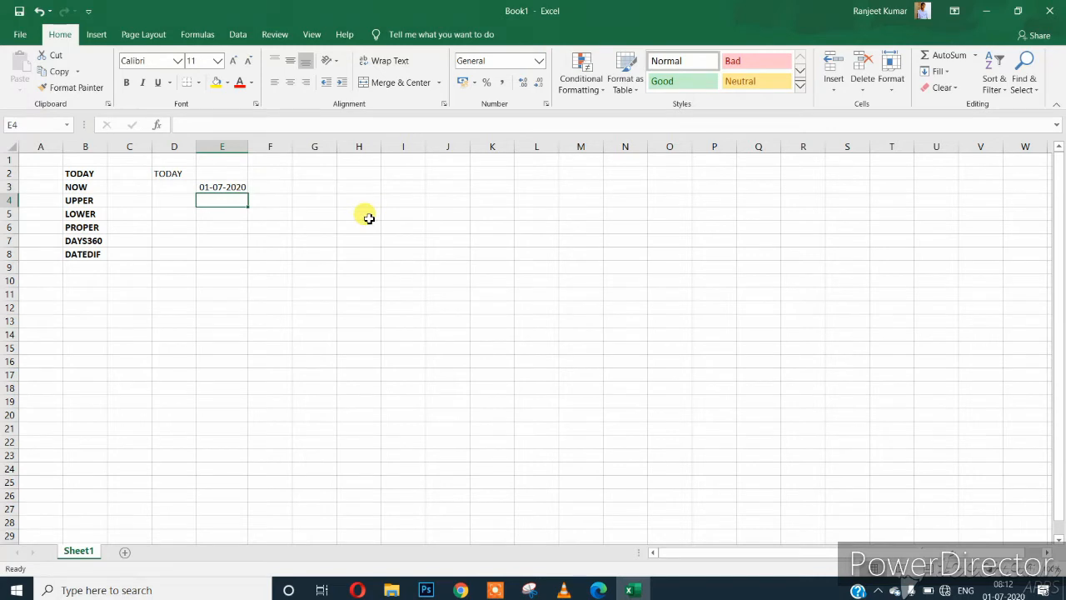
key(ctrl+semicolon)
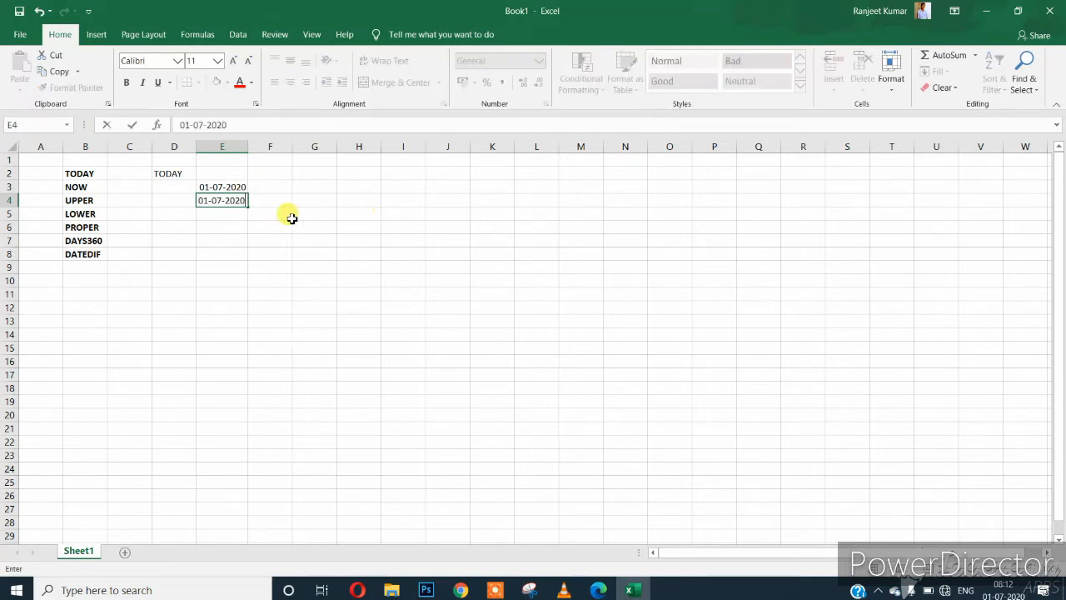
click(267, 226)
click(235, 205)
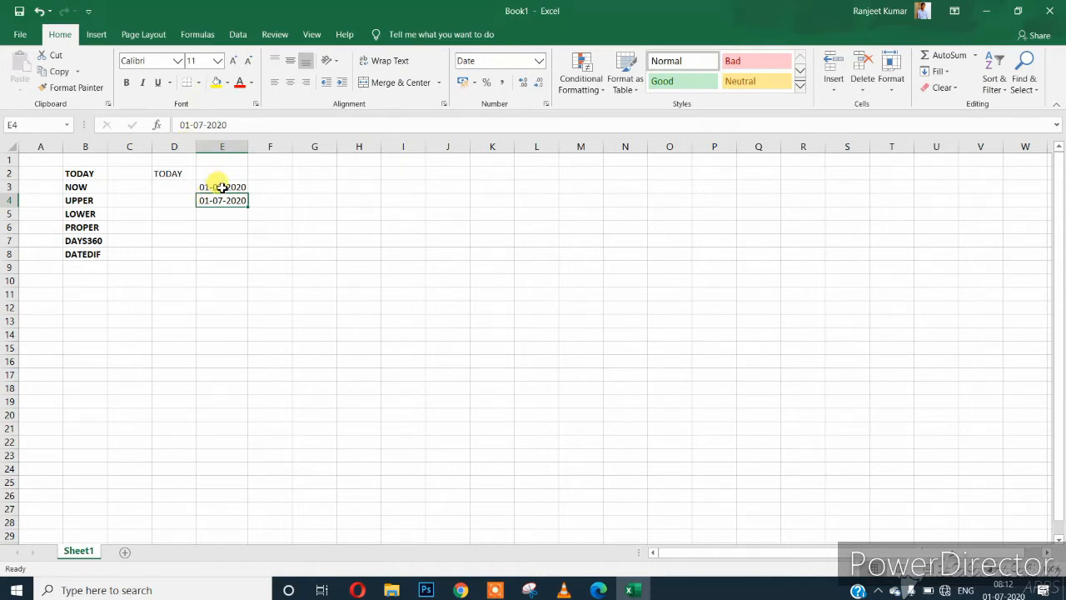
click(222, 186)
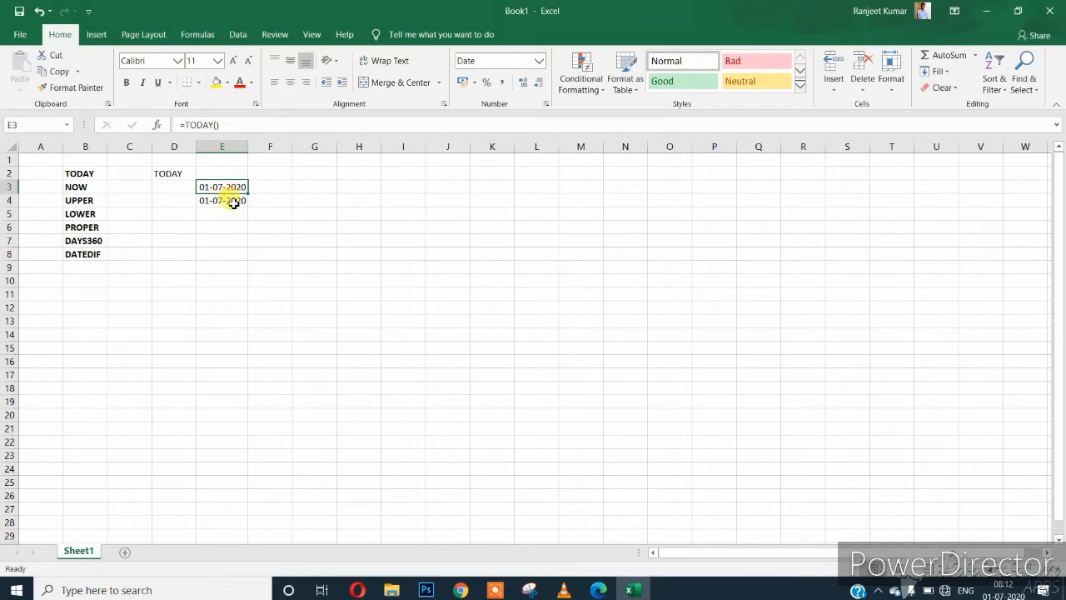
click(230, 200)
click(178, 223)
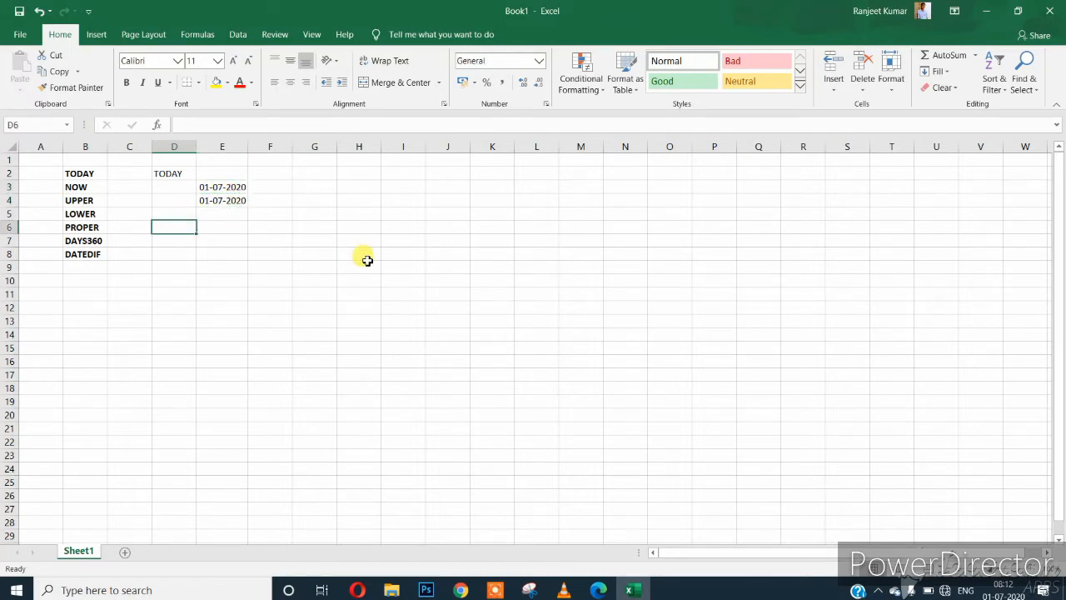
text(NOW)
key(Return)
key(Right)
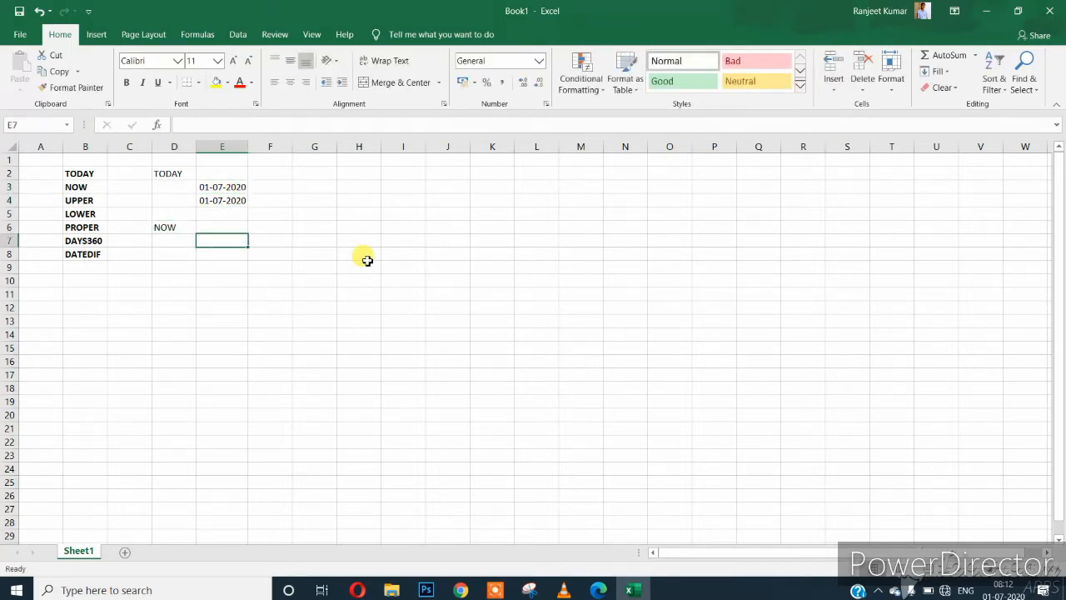
text(=NOW)
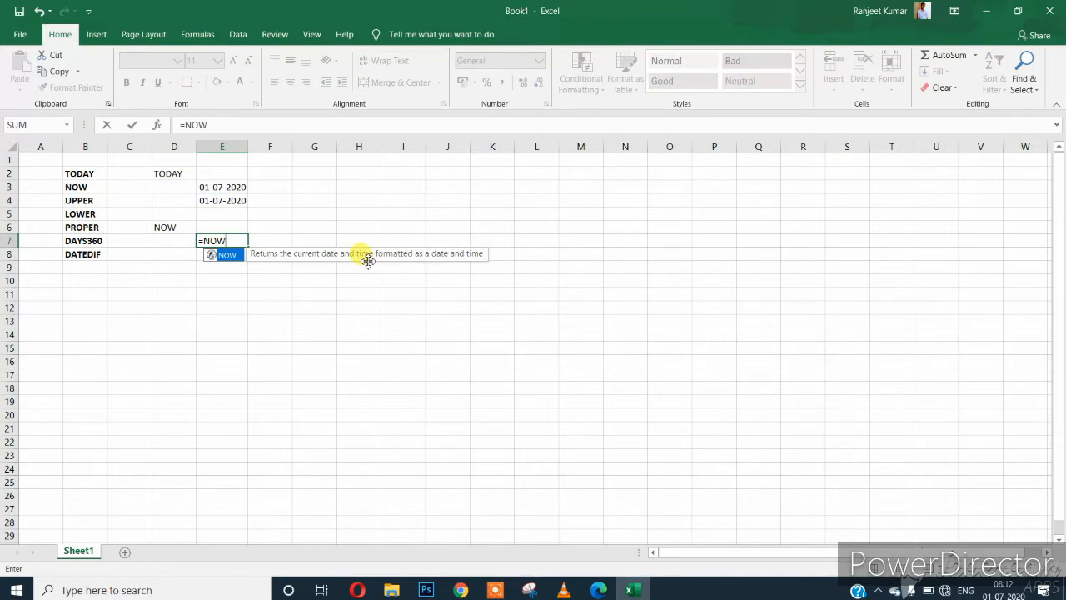
text(())
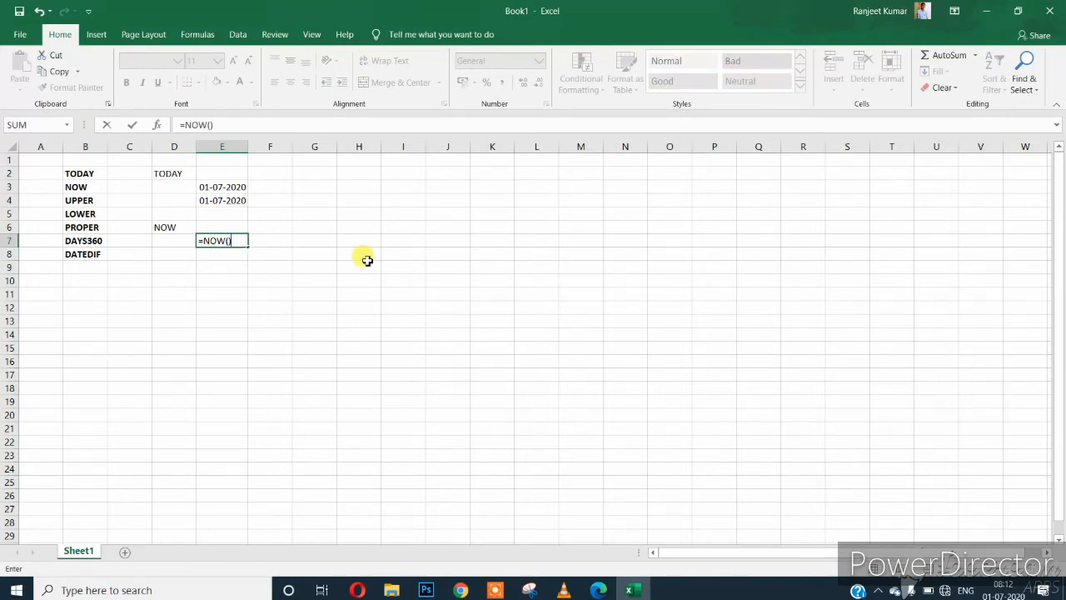
key(Return)
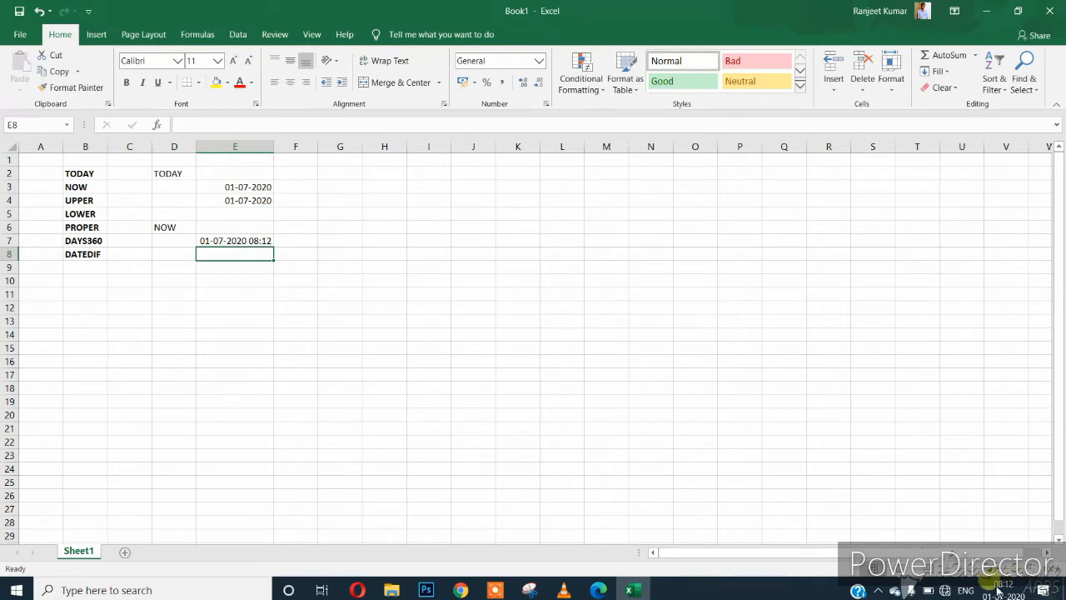
click(218, 241)
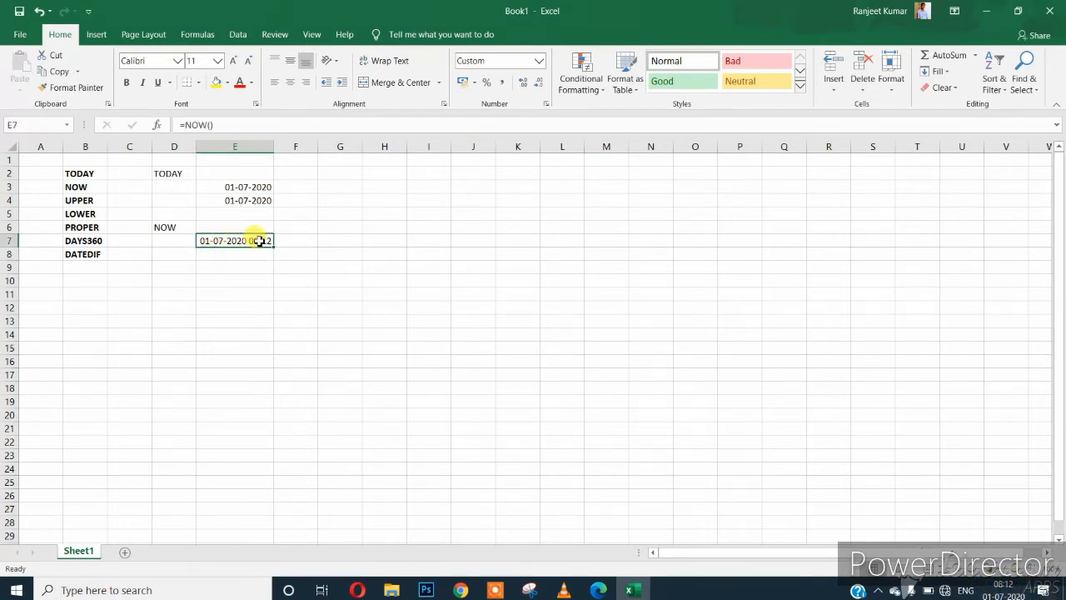
click(164, 228)
click(225, 241)
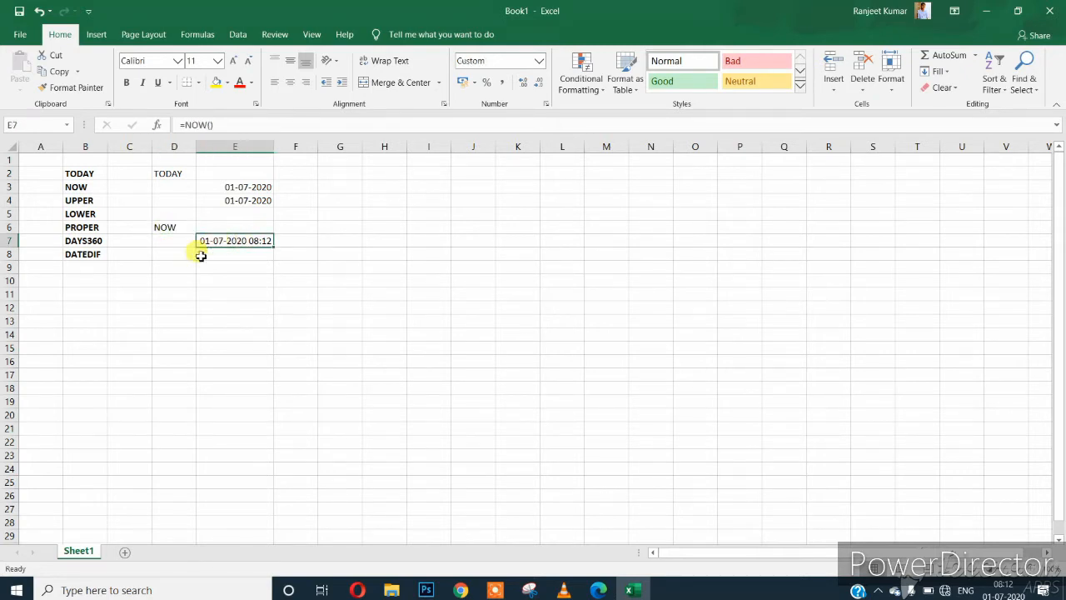
click(166, 266)
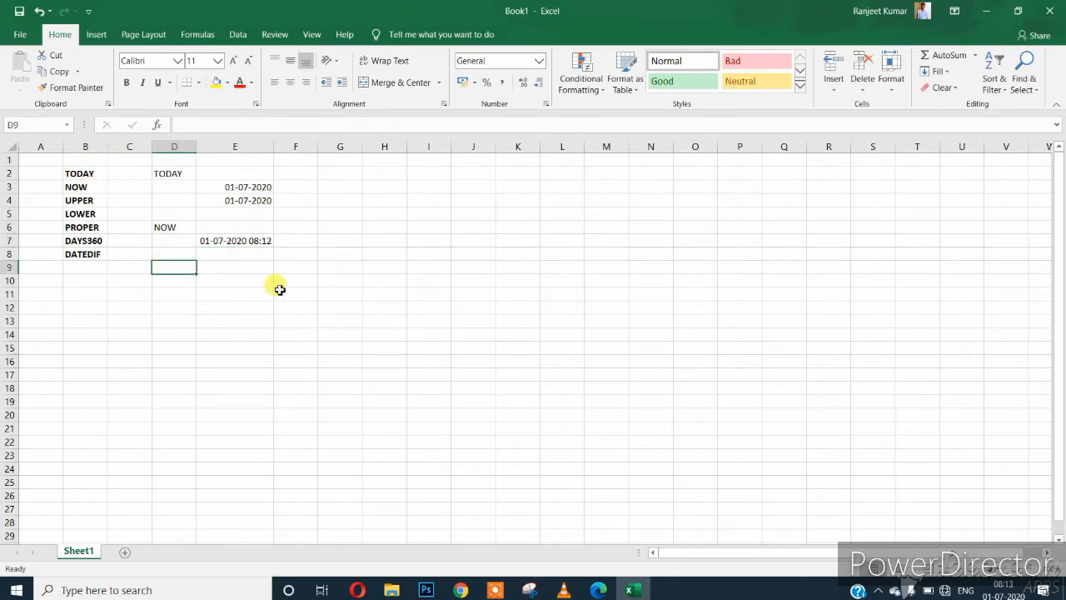
Enter a capitalised sample full name in H9 with extra leading and in-between spaces.
key(Right)
key(Right)
key(Right)
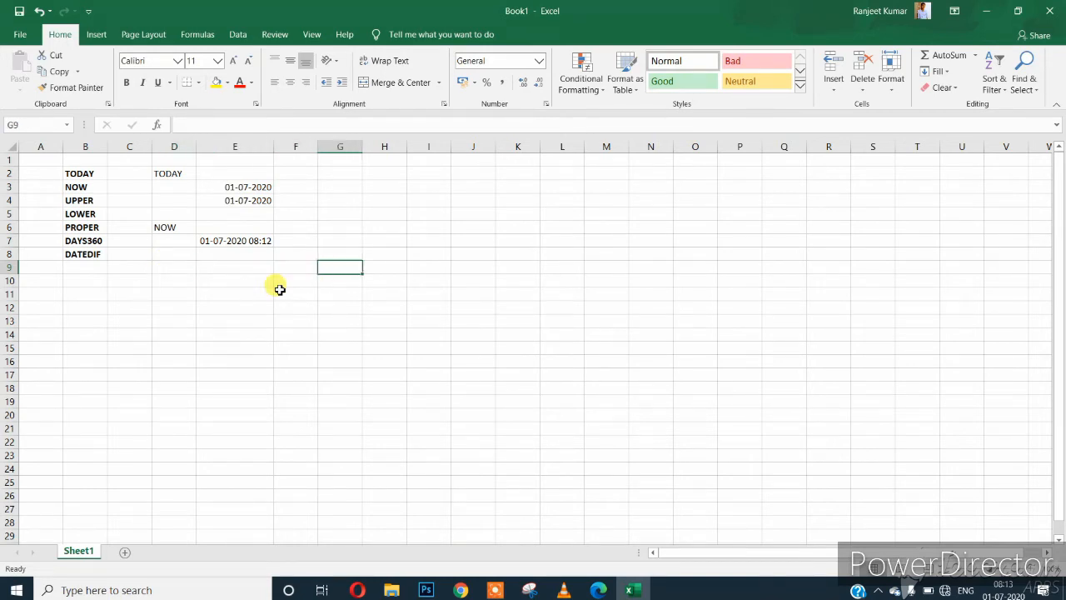
key(Right)
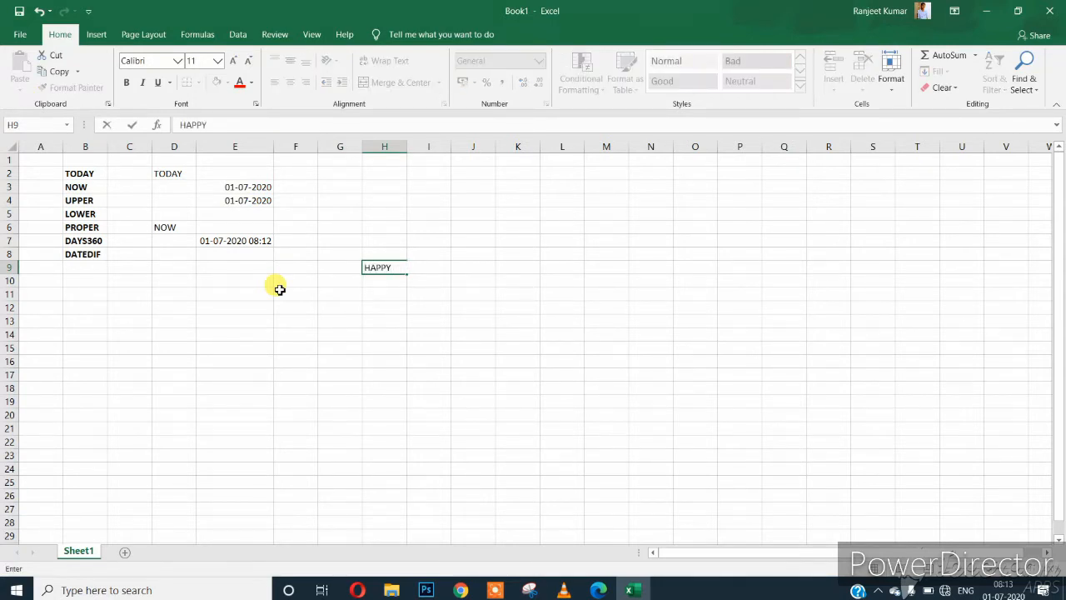
key(Return)
key(Up)
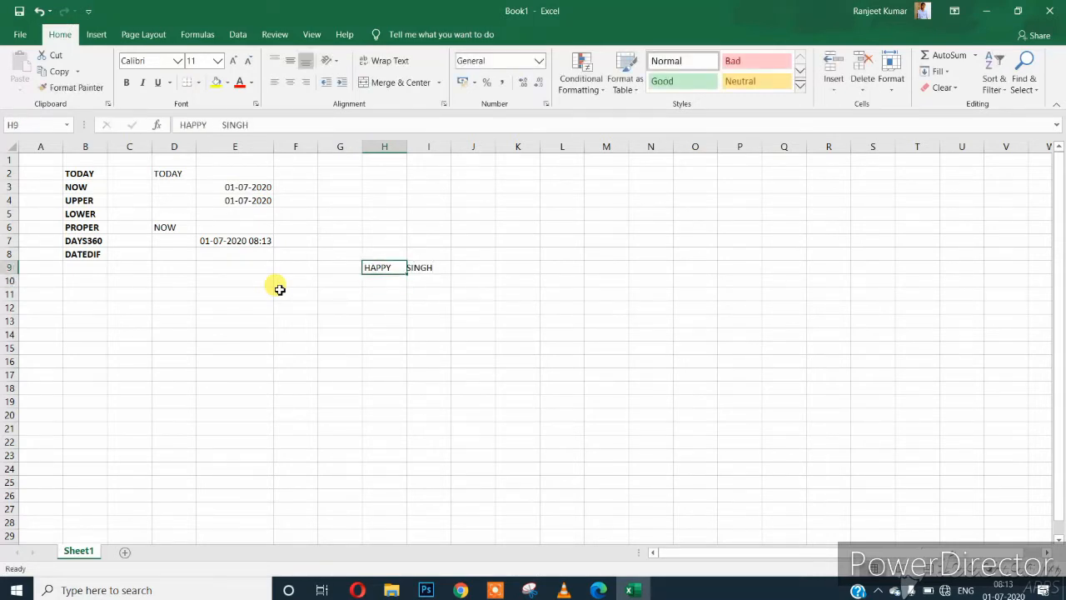
key(F2)
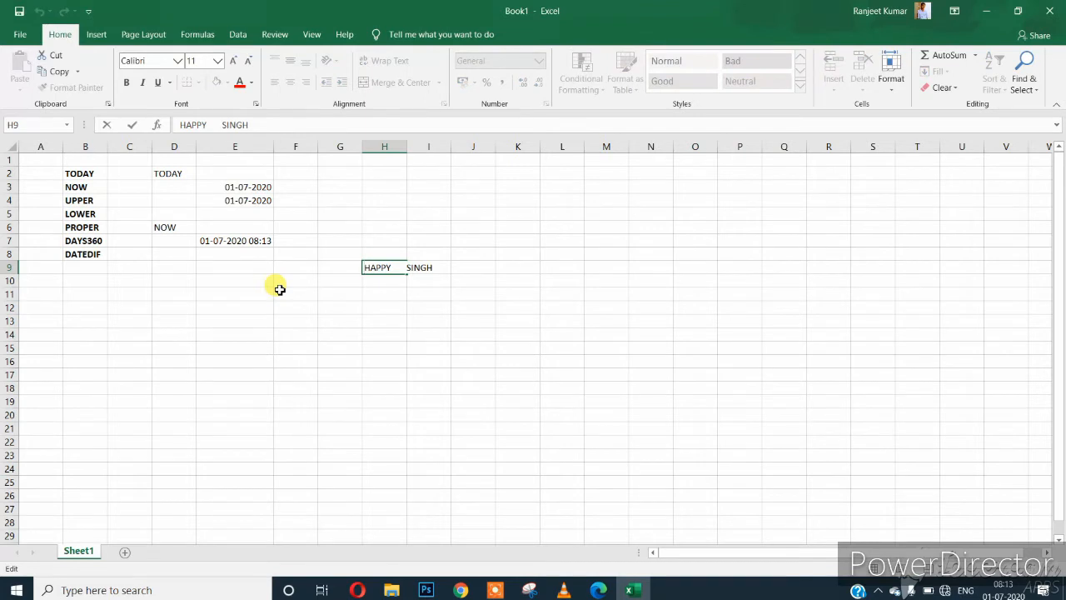
key(Home)
key(Return)
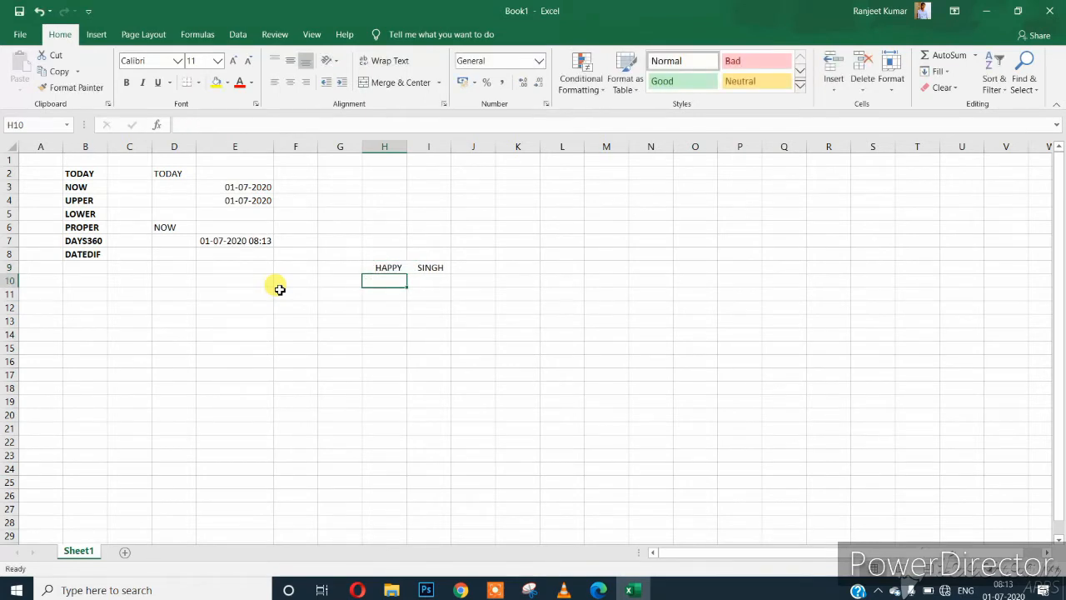
Autofit column H and start changing the first word in H9 to mixed case.
double_click(407, 147)
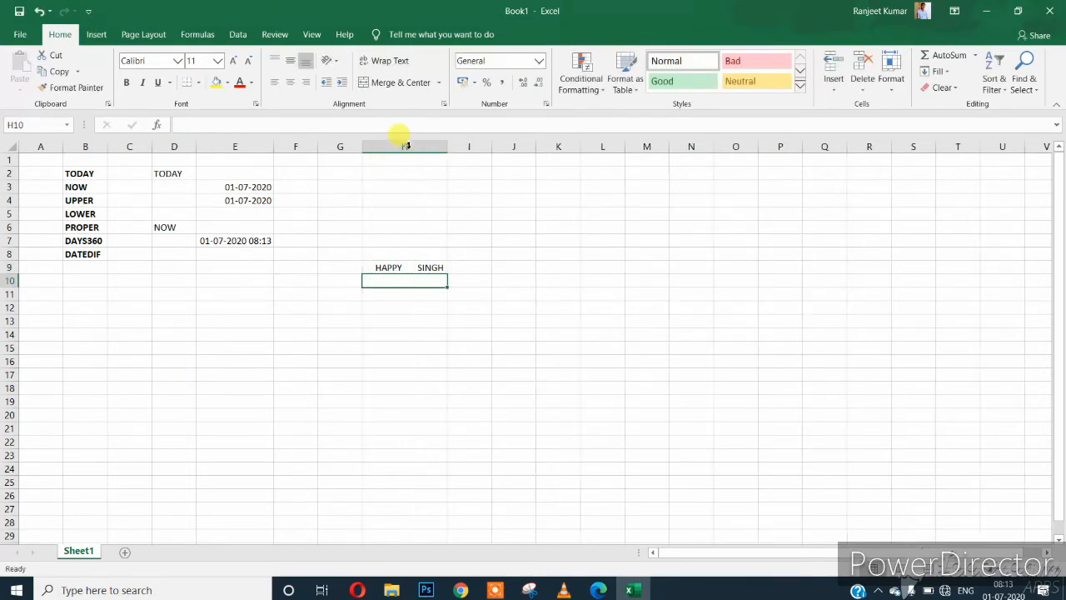
click(415, 269)
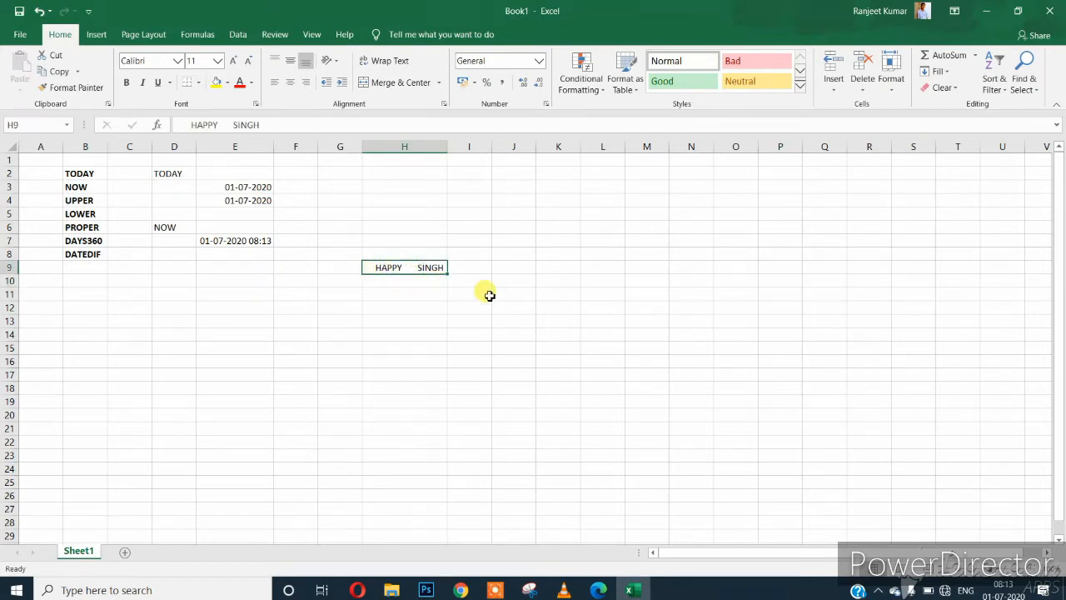
double_click(386, 268)
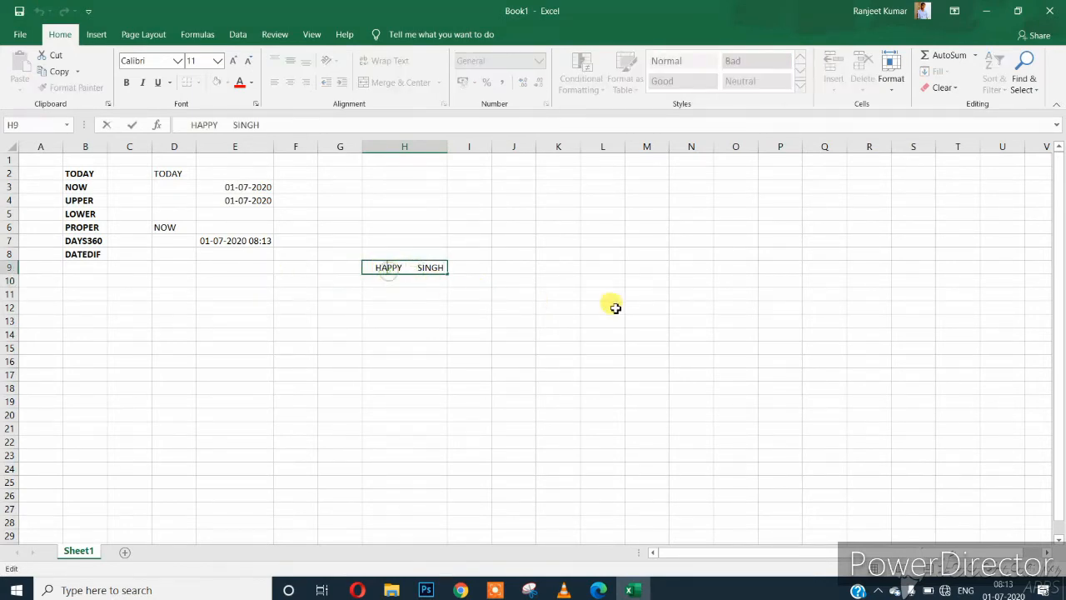
key(BackSpace)
text(a)
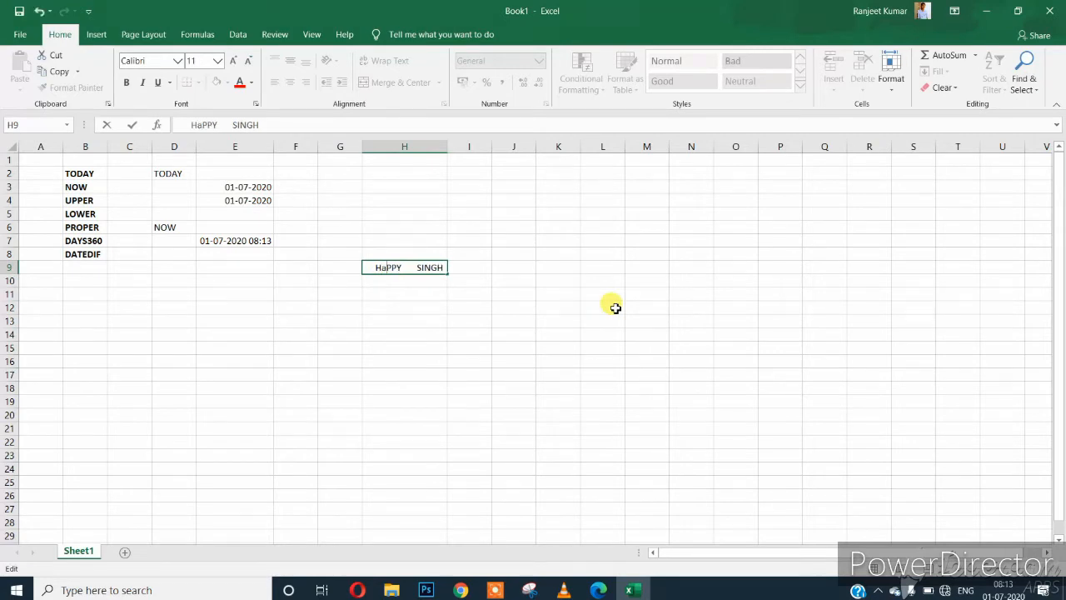
key(Right)
key(BackSpace)
text(pDD)
Finish recasing H9's name so both words mix upper and lower case.
key(BackSpace)
key(BackSpace)
key(Right)
key(Right)
key(Right)
key(Right)
key(BackSpace)
text(n)
key(Right)
key(Right)
key(BackSpace)
text(h)
key(Return)
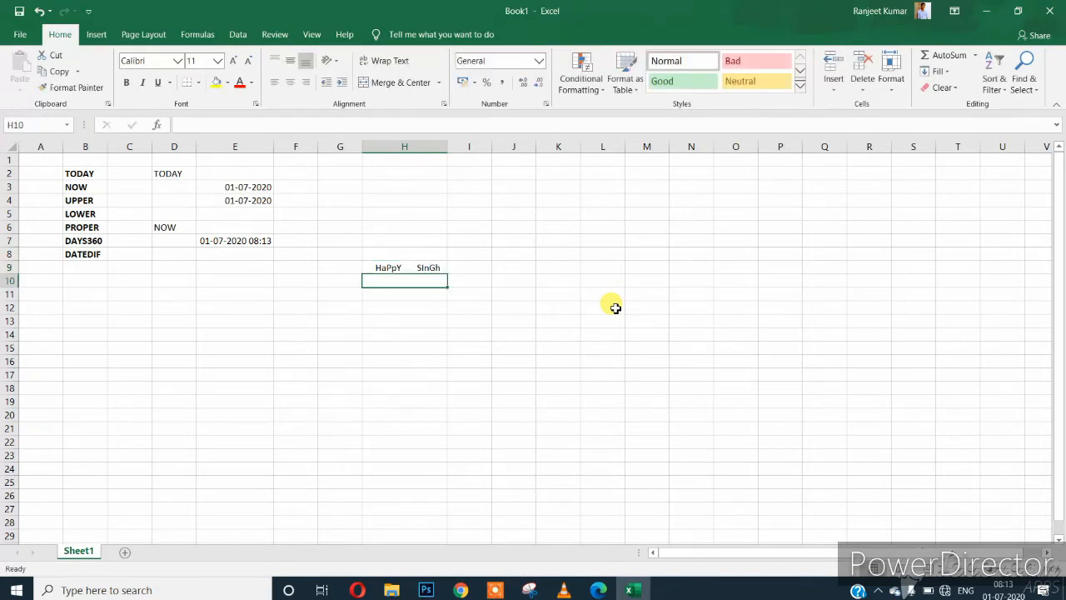
Review H9's mixed-case text and cancel a mistyped entry in D9.
click(395, 267)
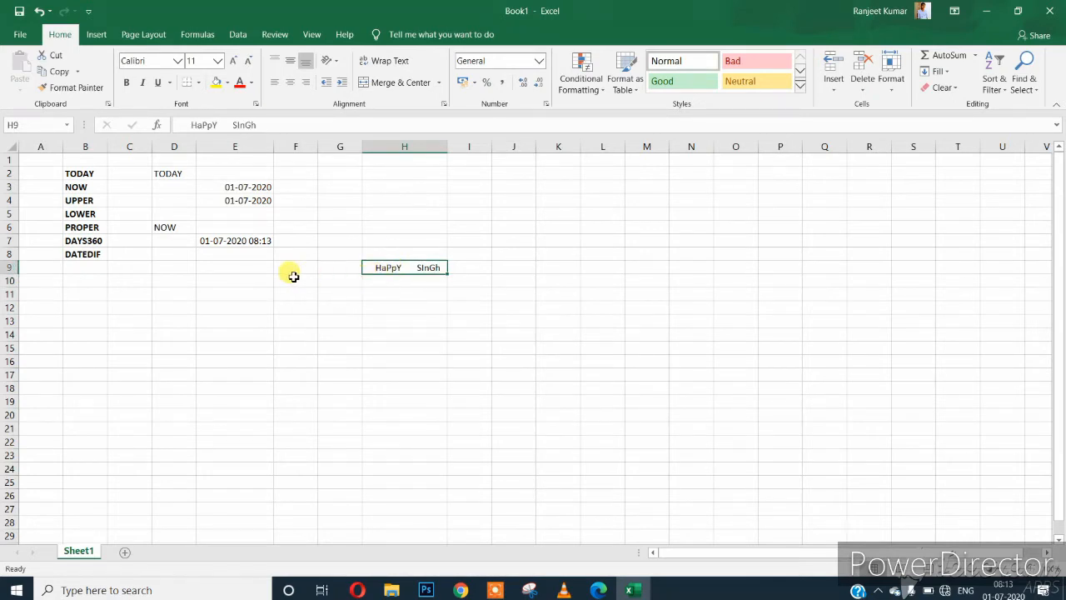
click(178, 265)
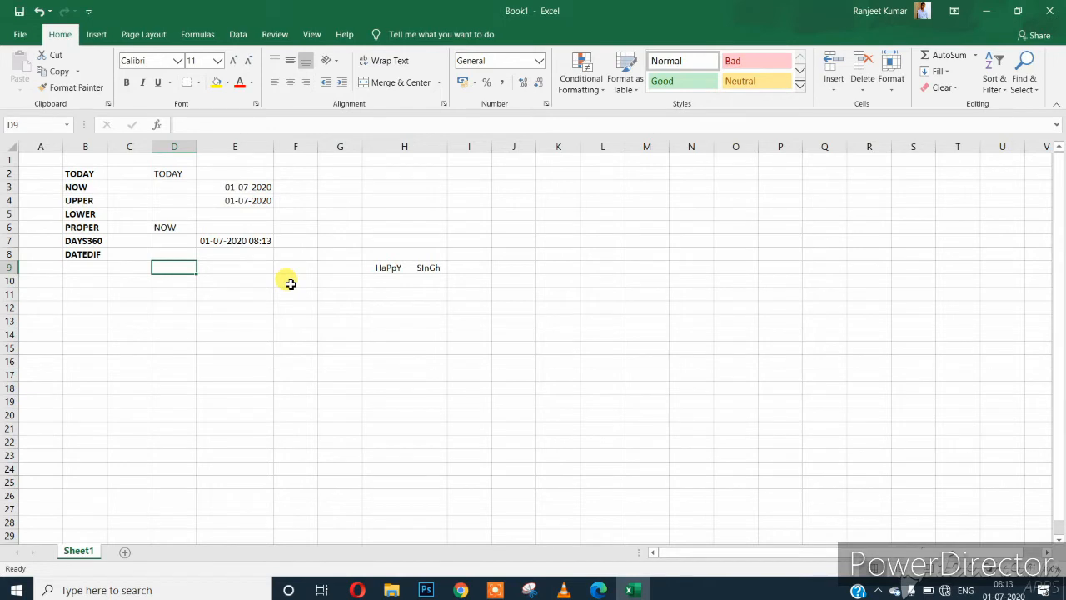
click(417, 269)
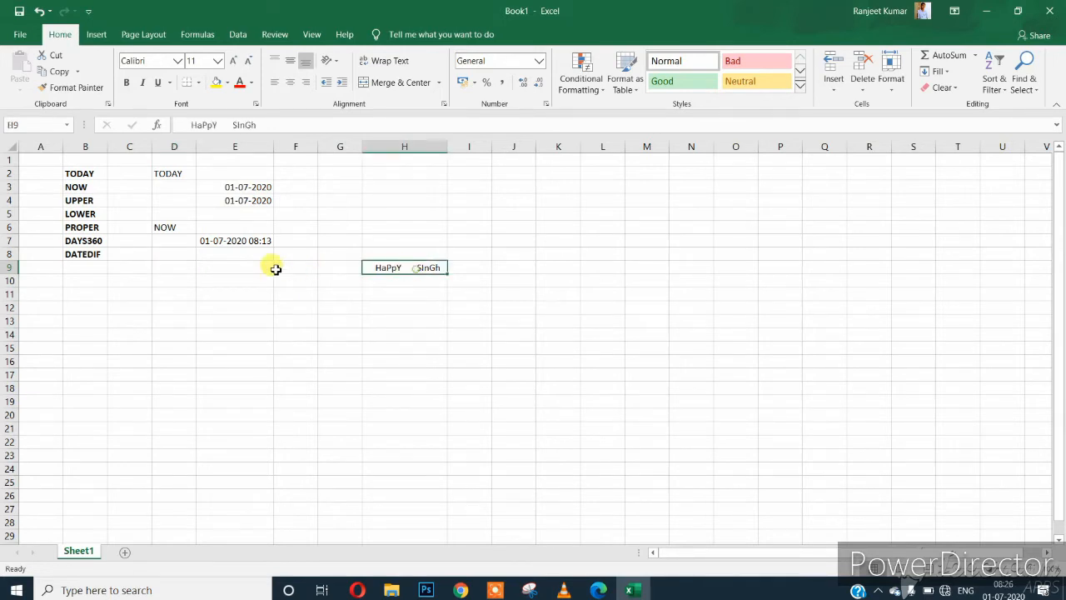
click(169, 277)
key(Up)
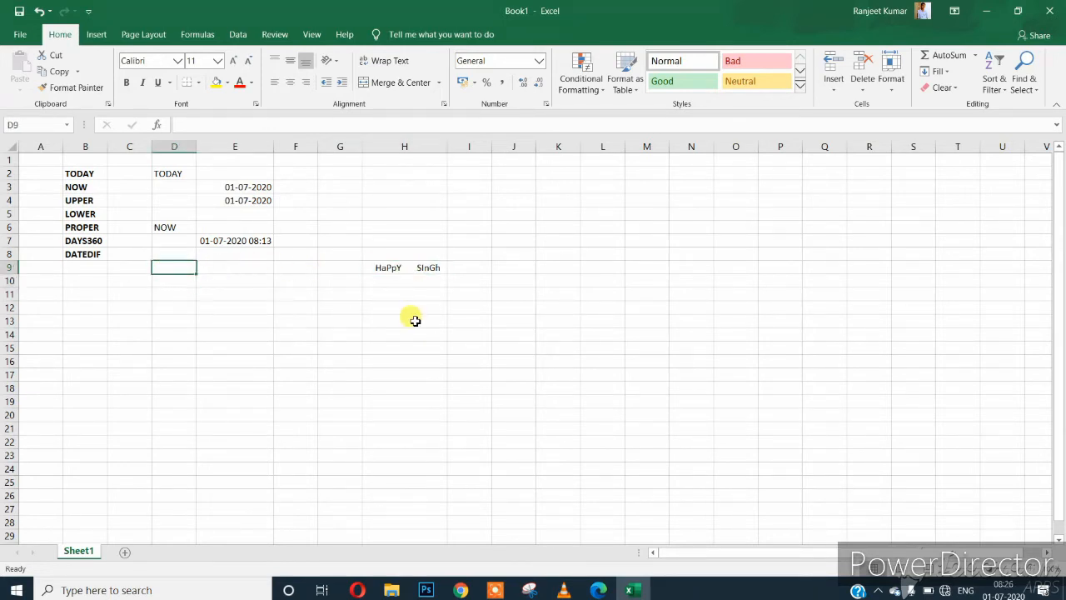
text(ypp)
key(BackSpace)
key(Escape)
Type UPPER in D9, then add the TRIM label in B9.
text(UPPER)
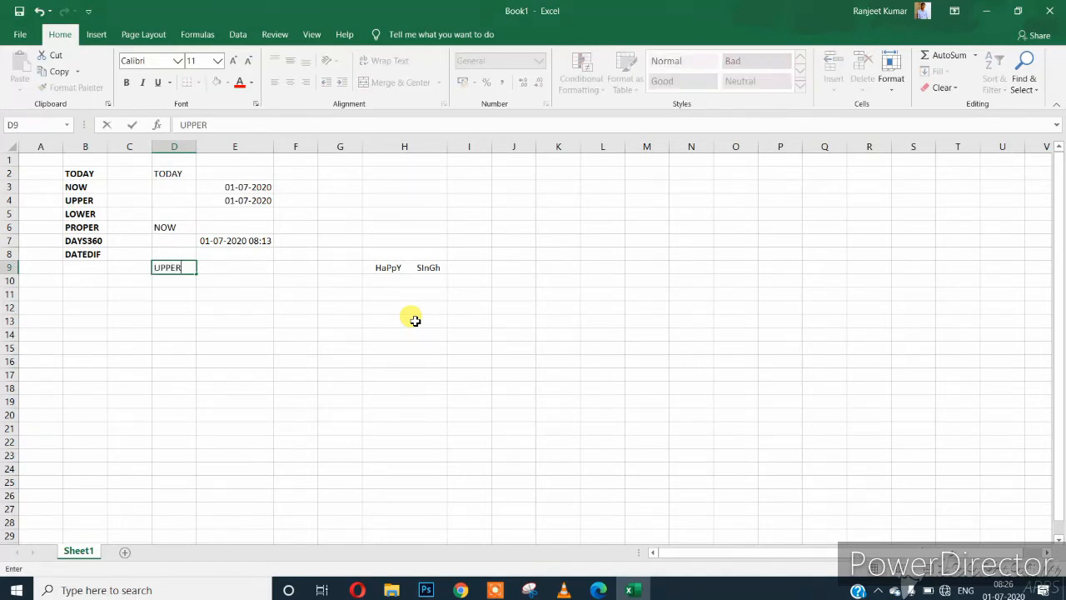
key(Return)
key(Up)
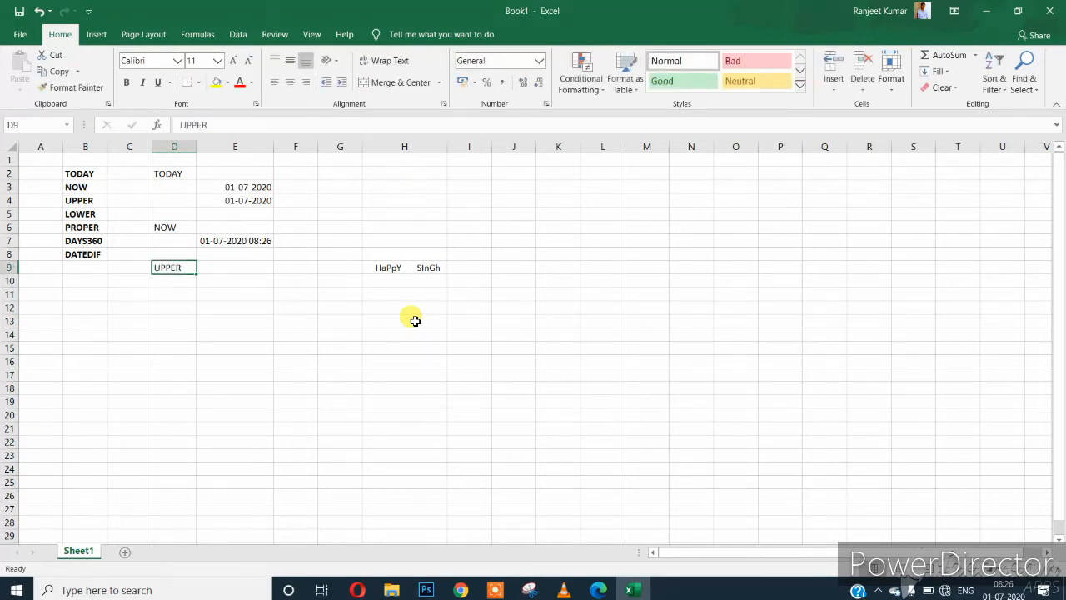
key(Left)
key(Up)
key(Left)
key(Down)
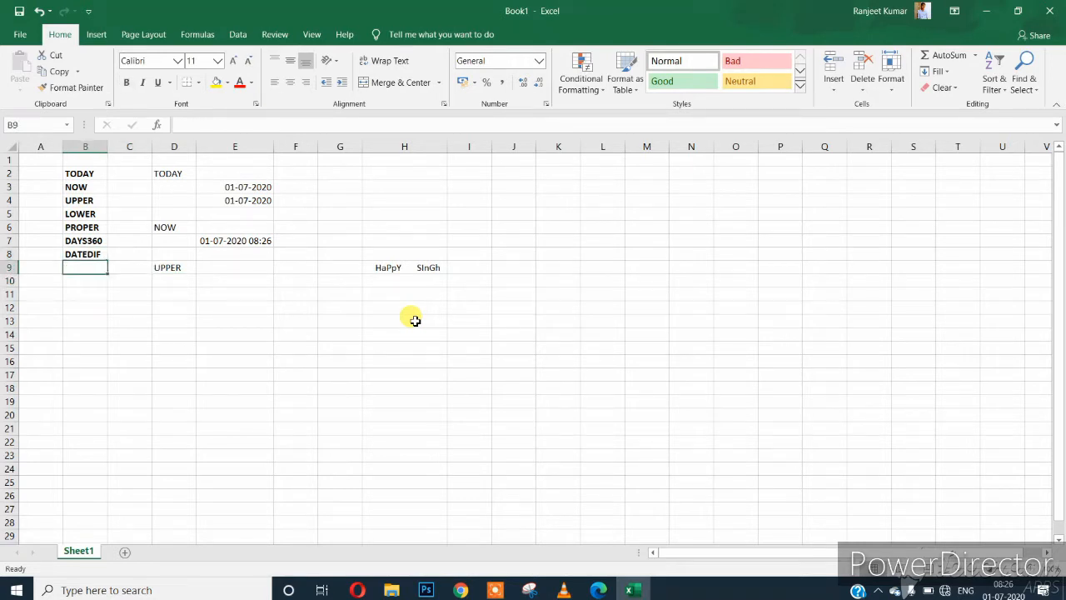
text(TRIM)
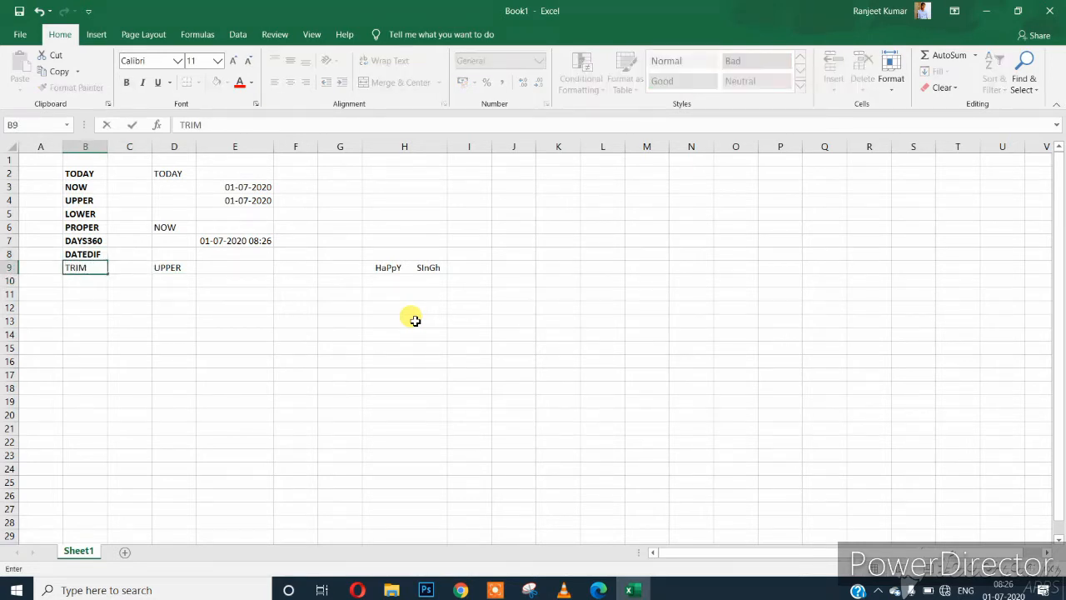
key(Return)
Replace UPPER in D9 with TRIM and review the spaced name in H9.
key(Up)
key(Right)
key(Right)
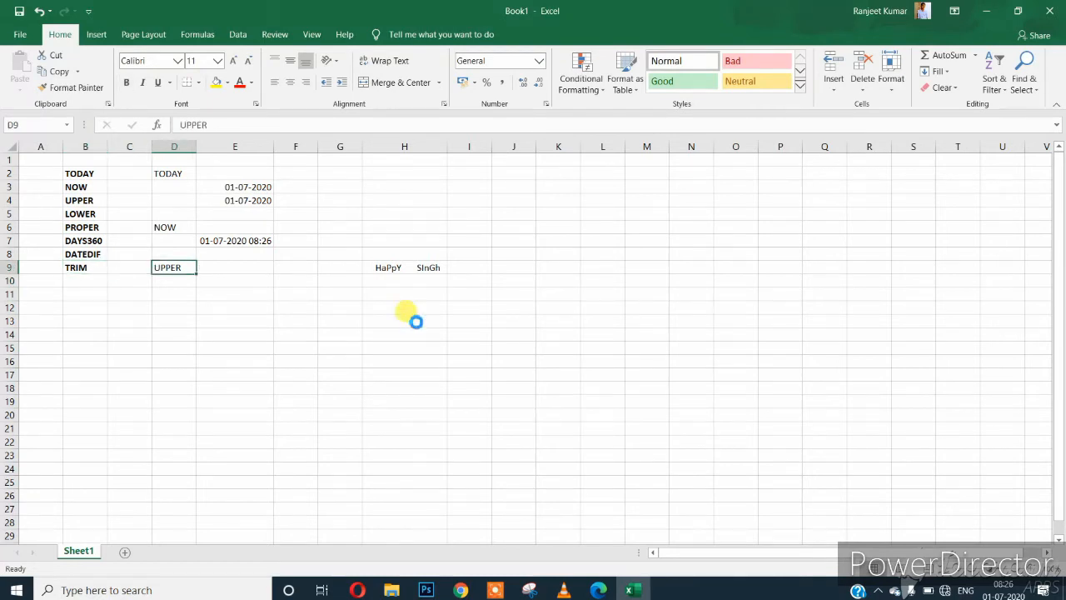
text(TRIM)
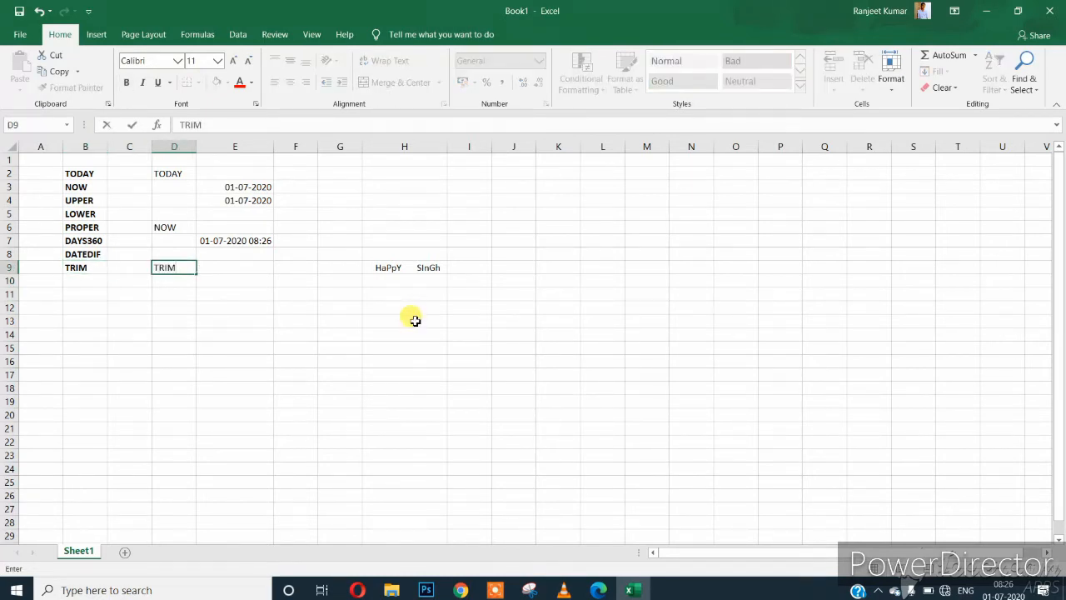
key(Return)
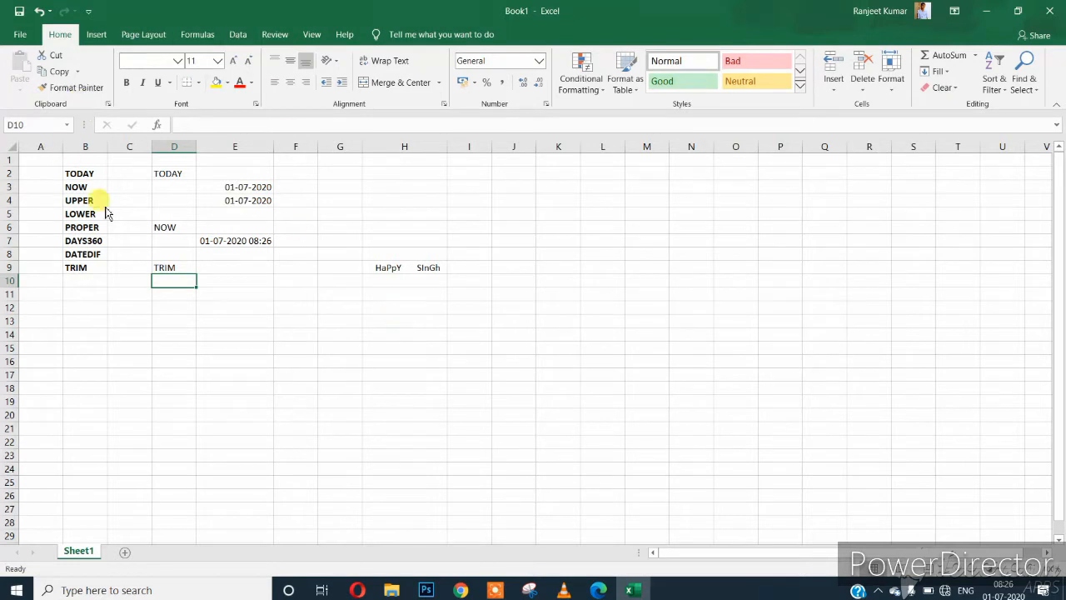
click(396, 268)
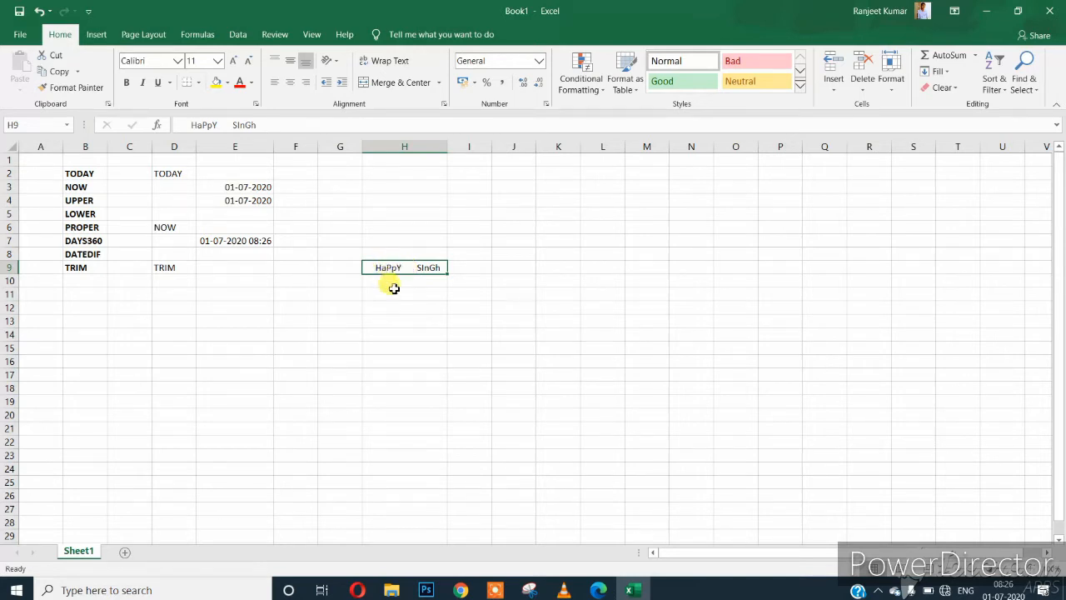
click(396, 294)
click(395, 267)
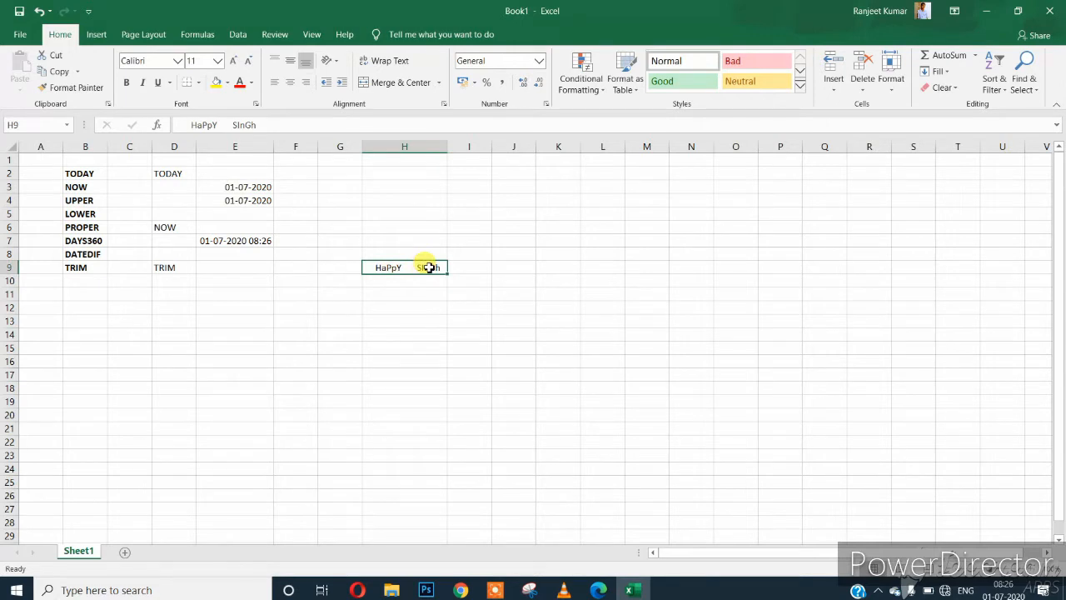
click(403, 282)
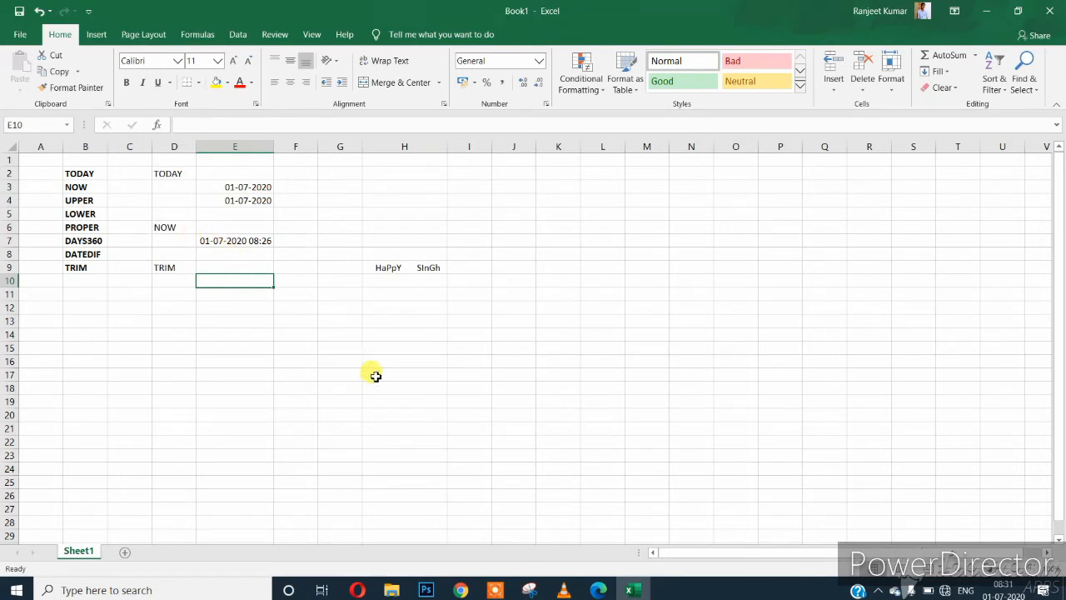
Enter =TRIM(H9) in E10 and compare its result with the spaced original in H9.
text(=TRIM)
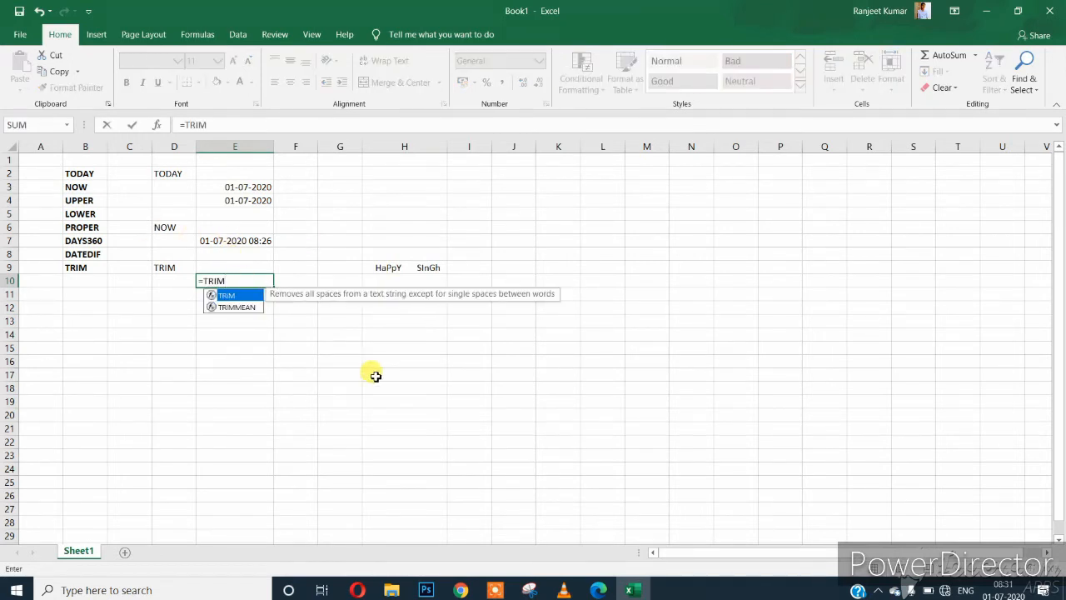
text(()
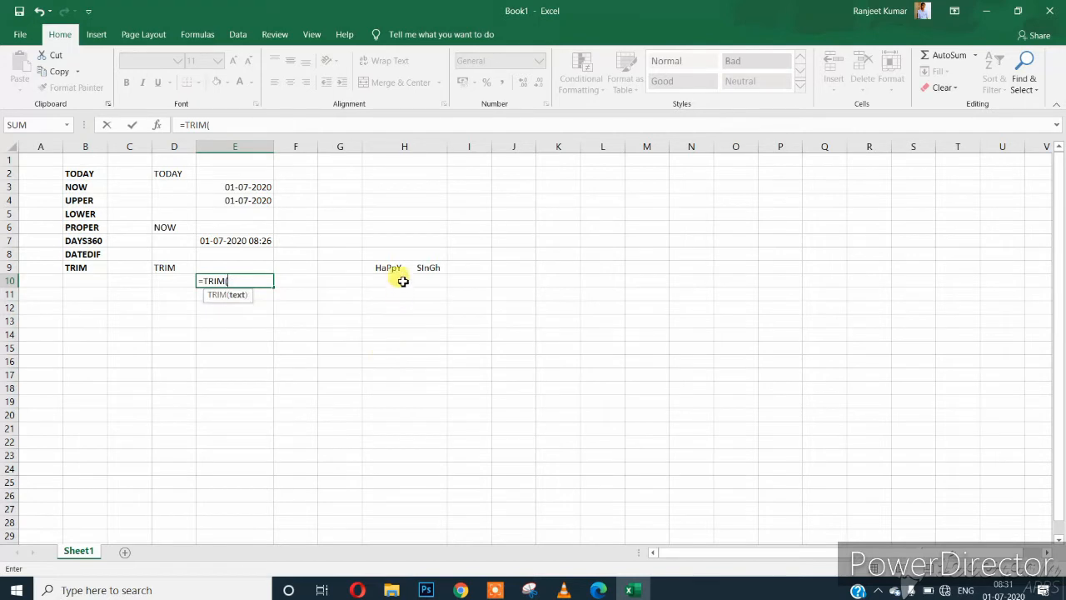
click(396, 267)
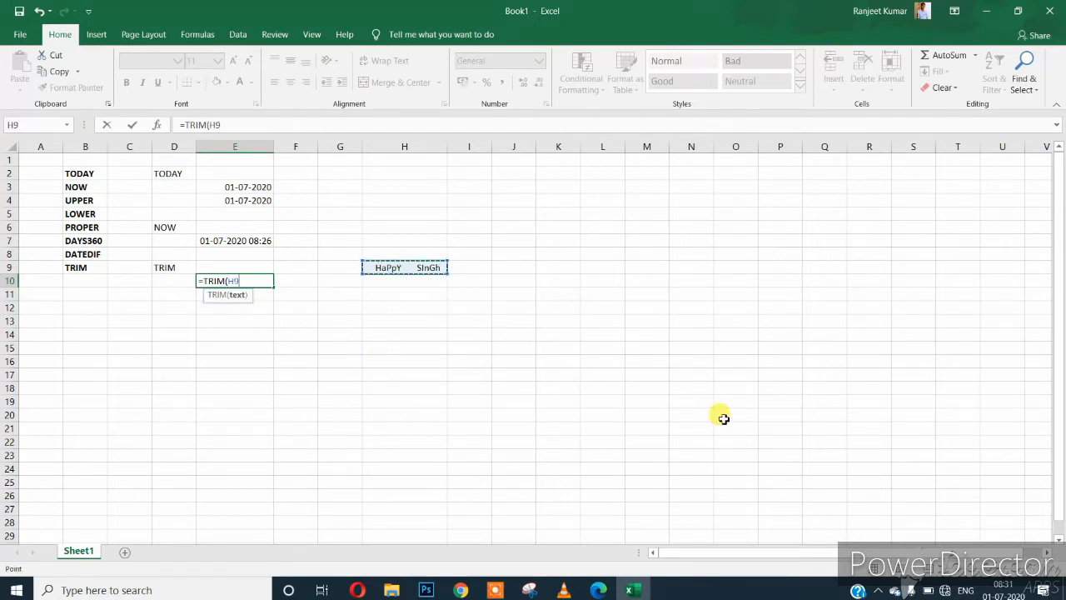
text())
key(Return)
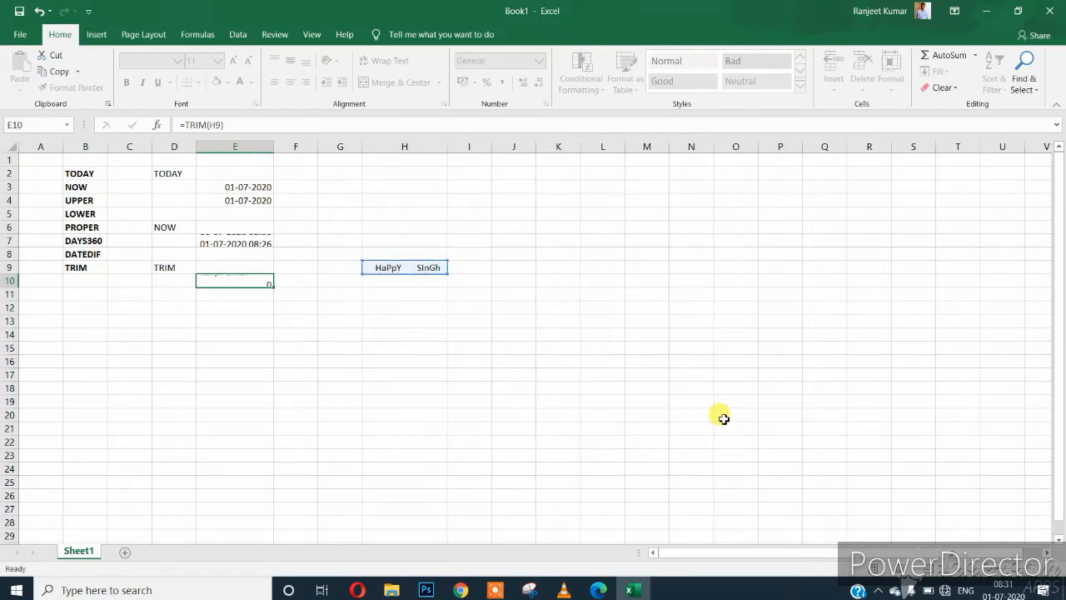
click(226, 281)
click(425, 268)
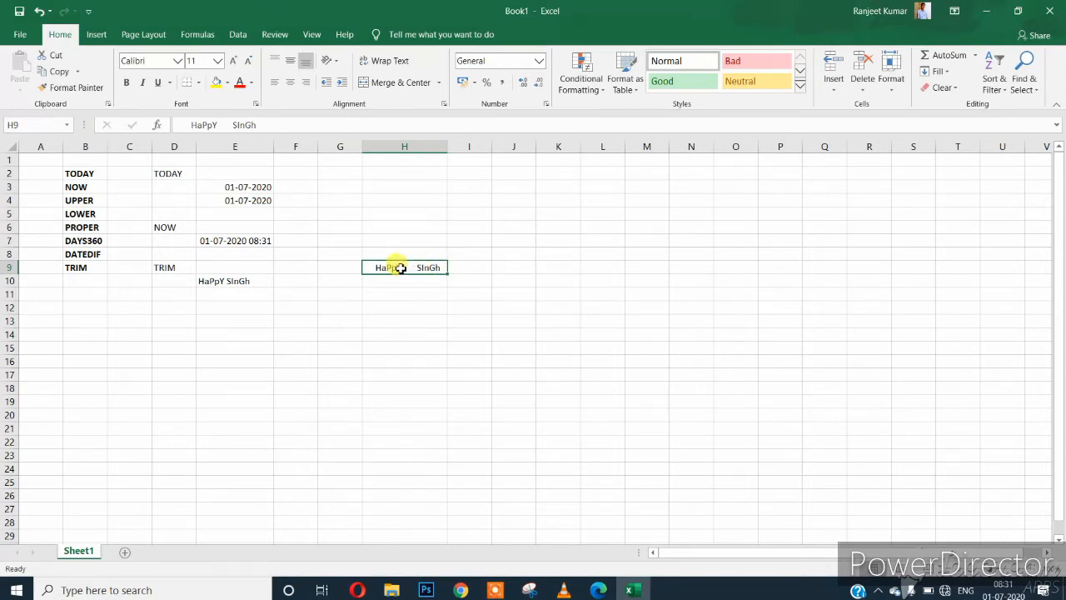
click(259, 280)
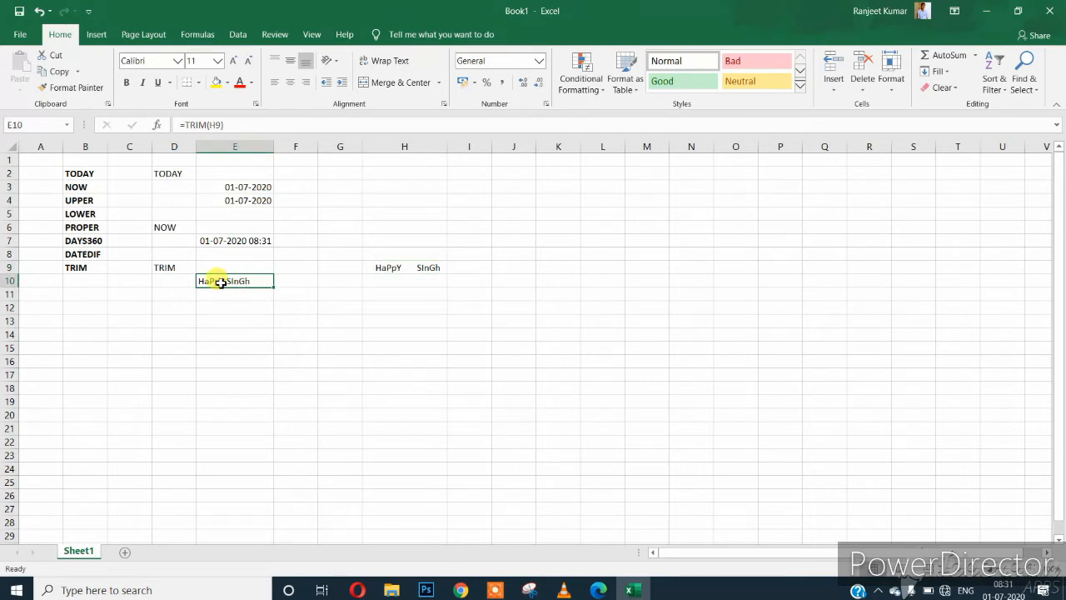
click(176, 267)
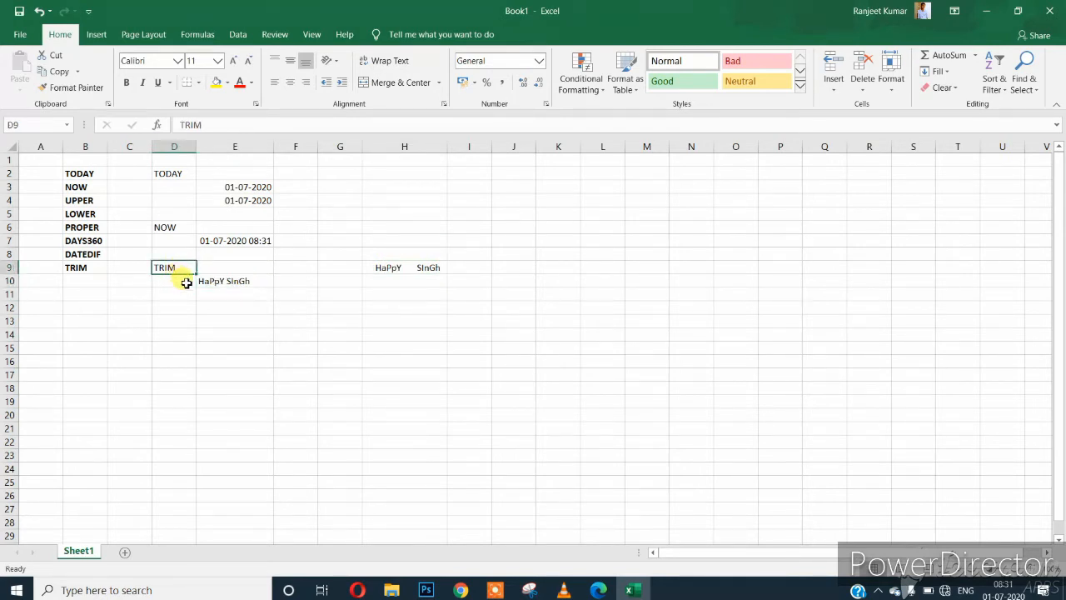
click(219, 282)
click(183, 284)
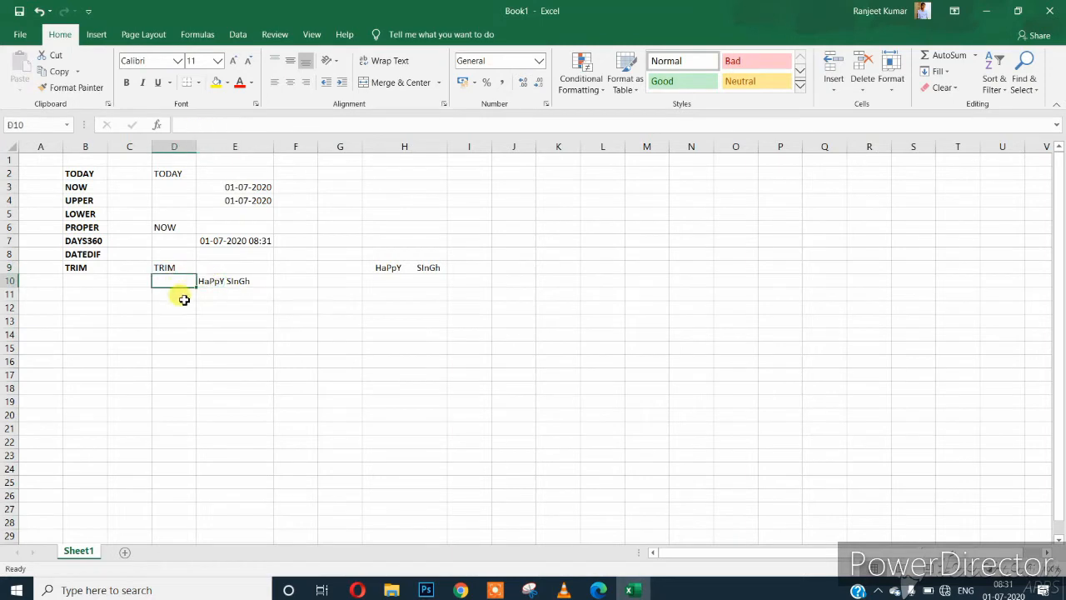
click(185, 295)
key(Down)
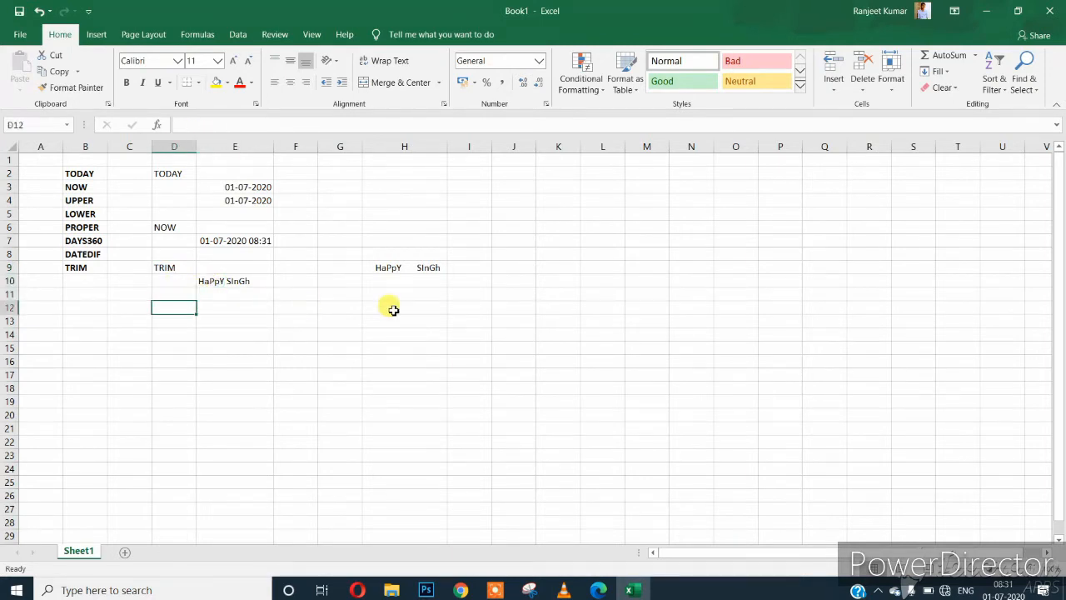
Label D12 UPPER and enter =UPPER(E10) in E13 to capitalise the trimmed name.
text(=T)
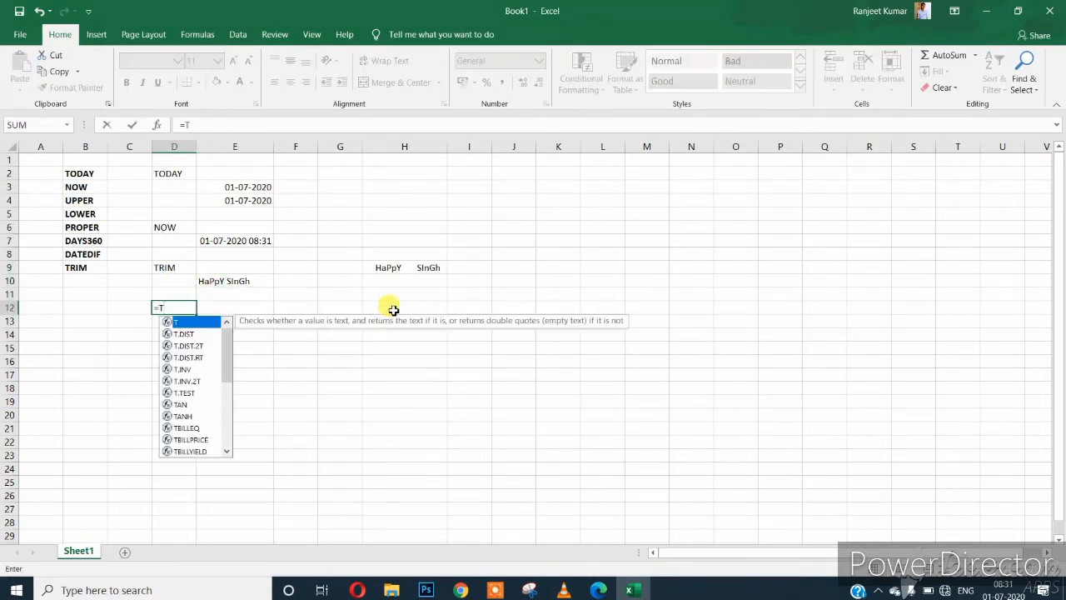
key(Escape)
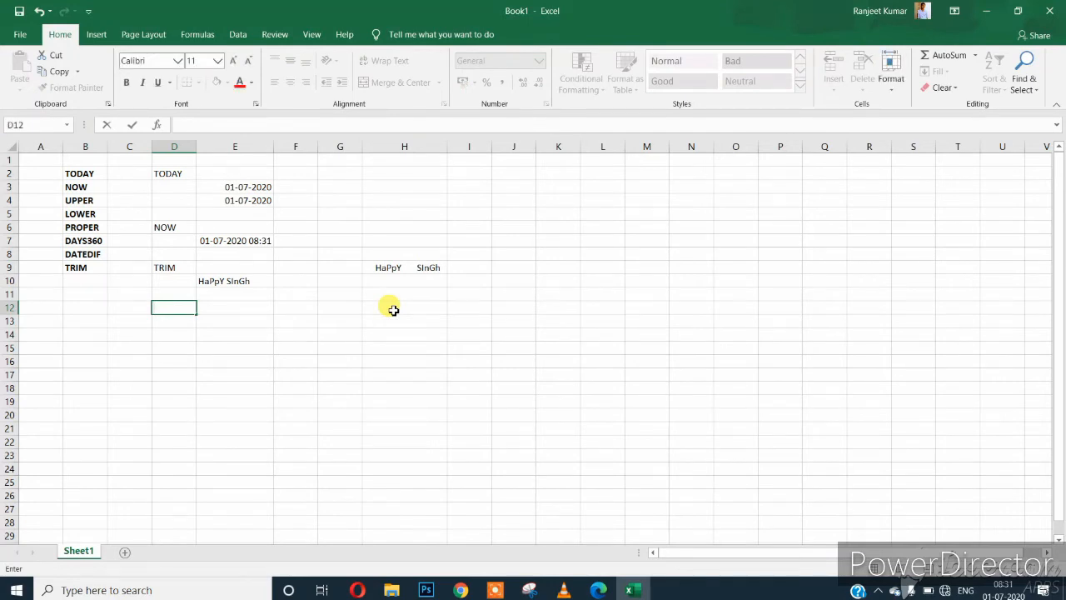
text(UPE)
key(Return)
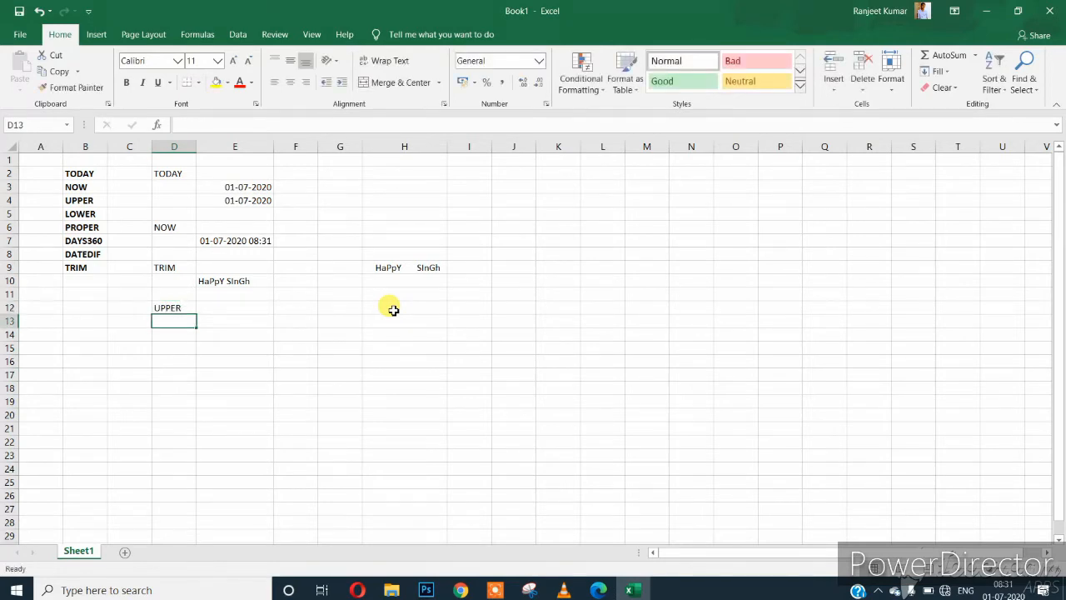
key(Right)
text(=)
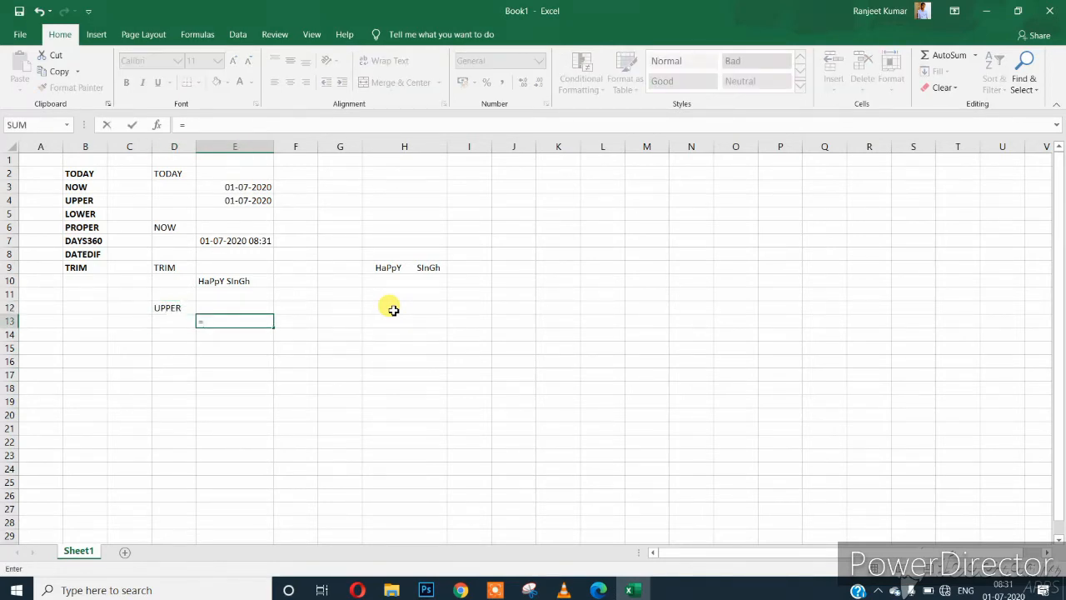
text(UPPER)
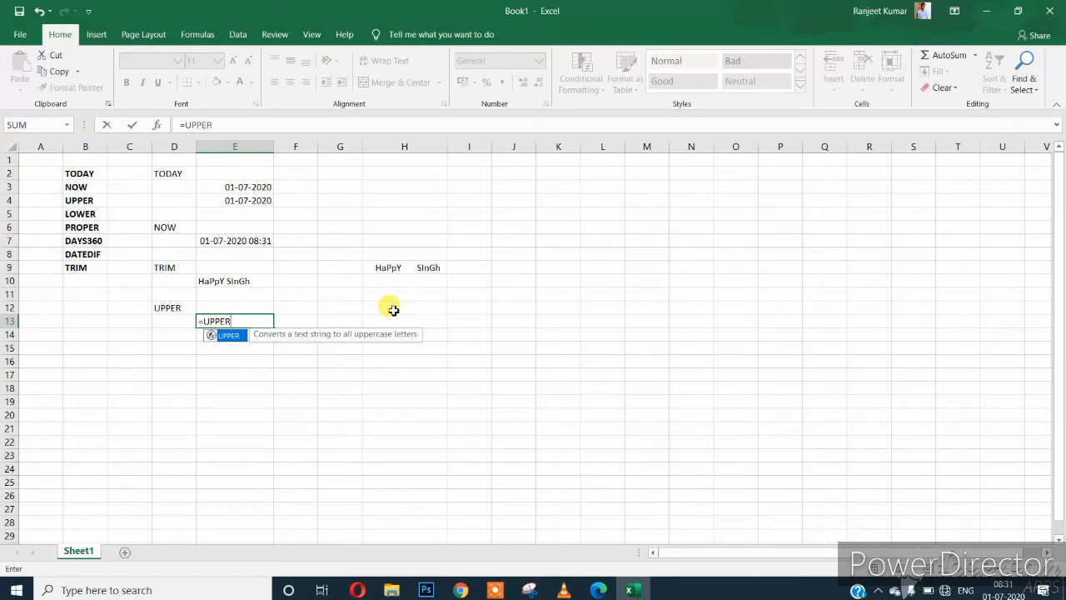
text(()
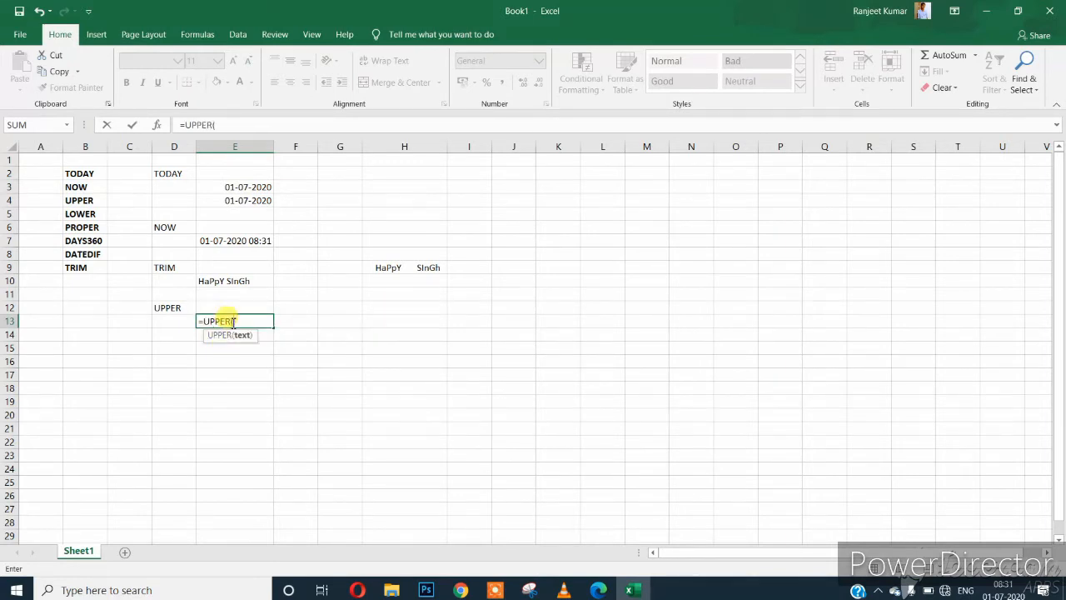
click(239, 280)
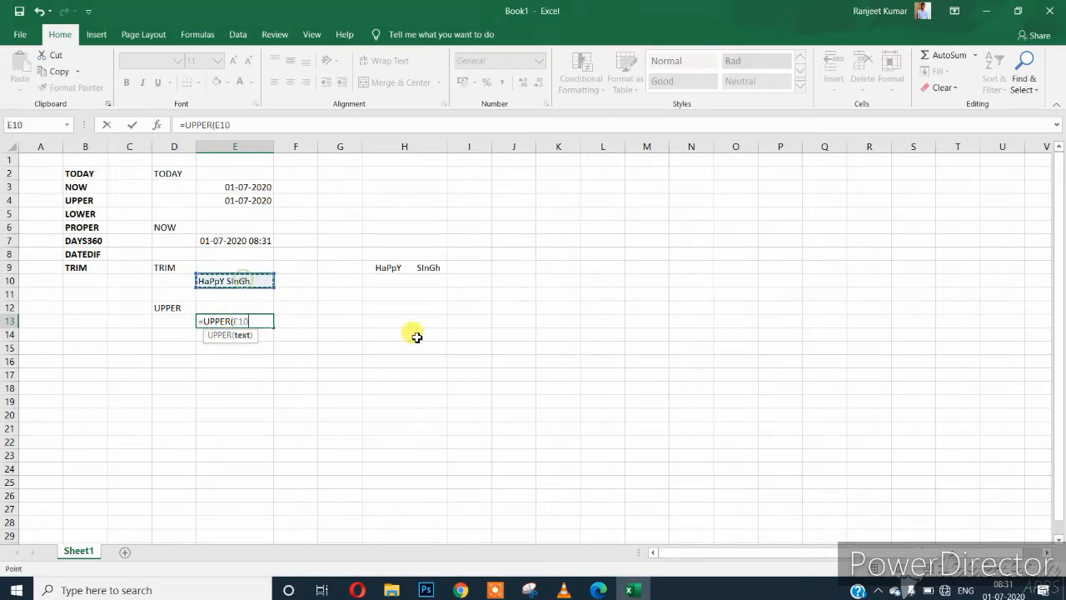
text())
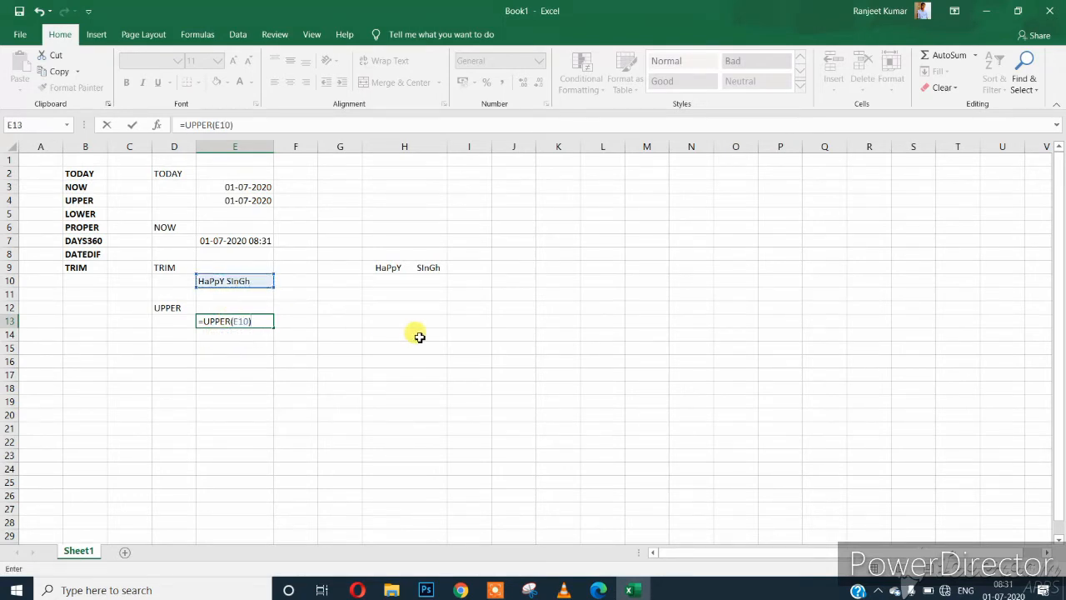
key(Return)
key(Left)
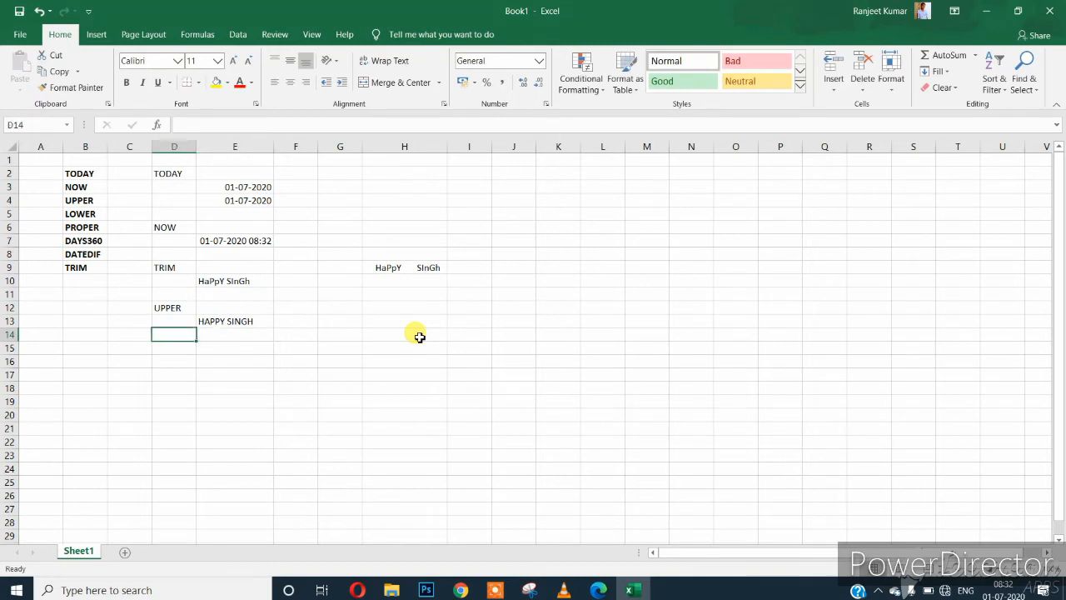
Enter =LOWER(E10) in D15.
key(Down)
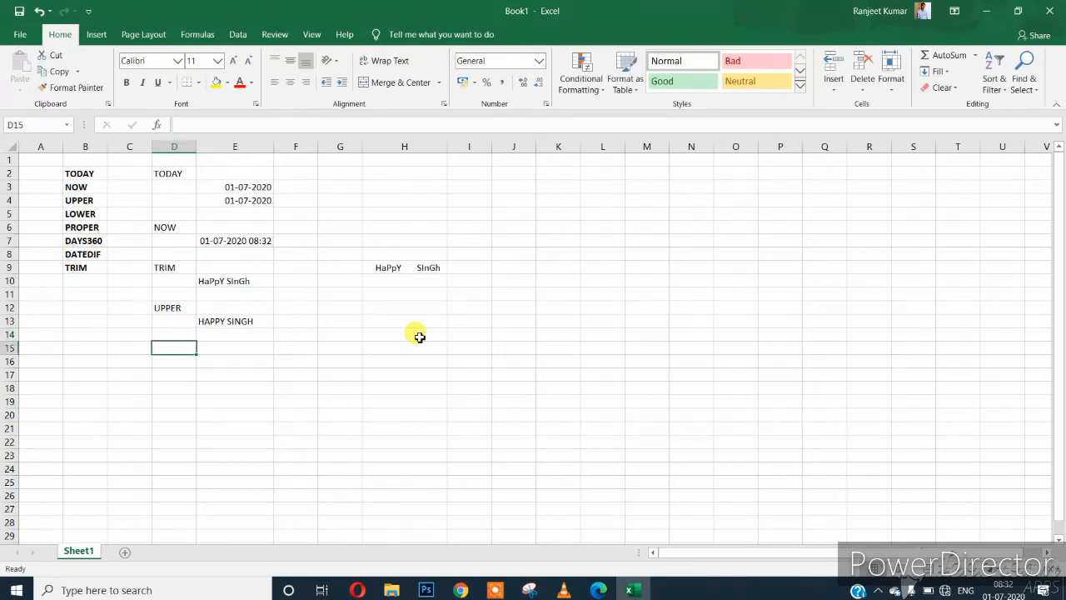
text(=LOWER)
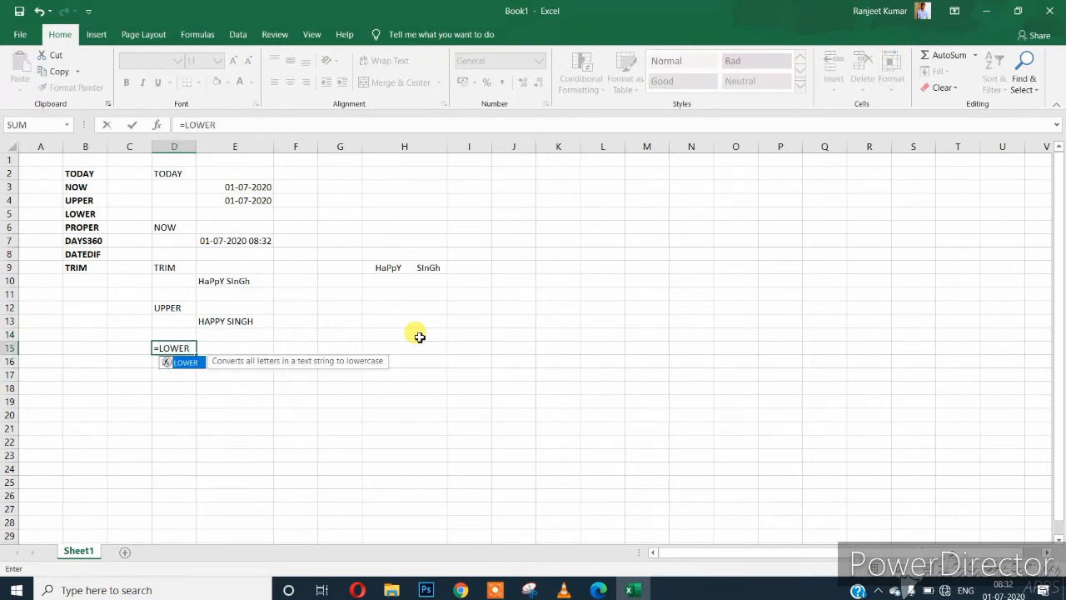
text(()
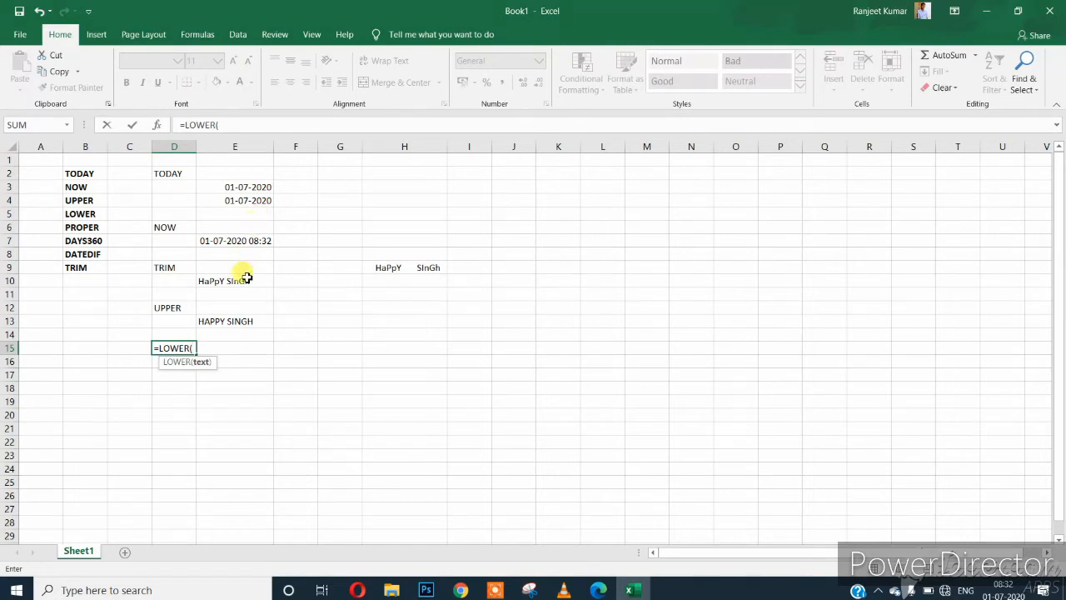
click(236, 280)
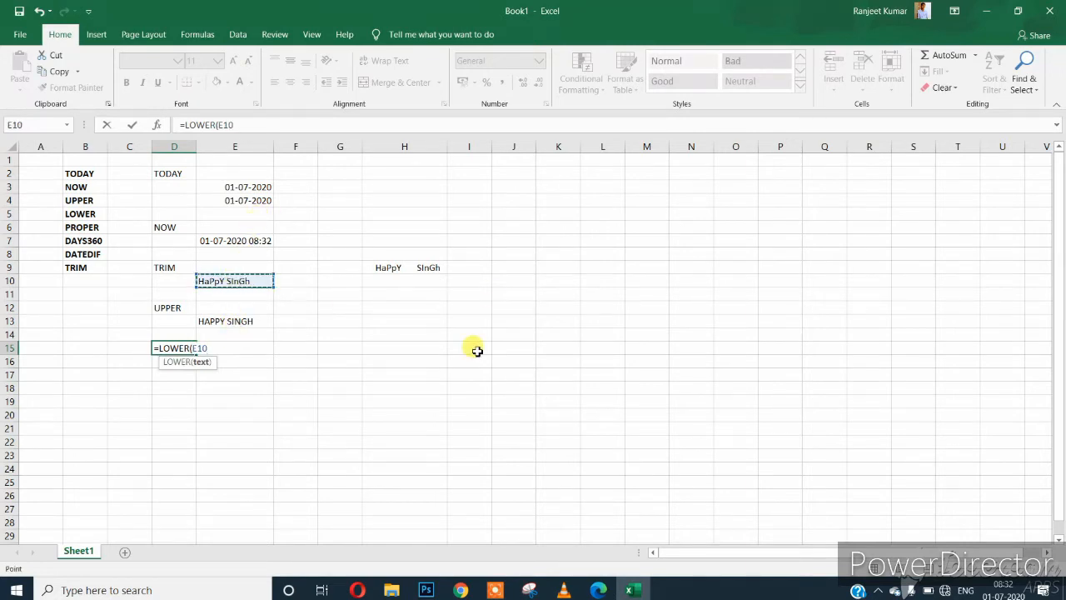
text())
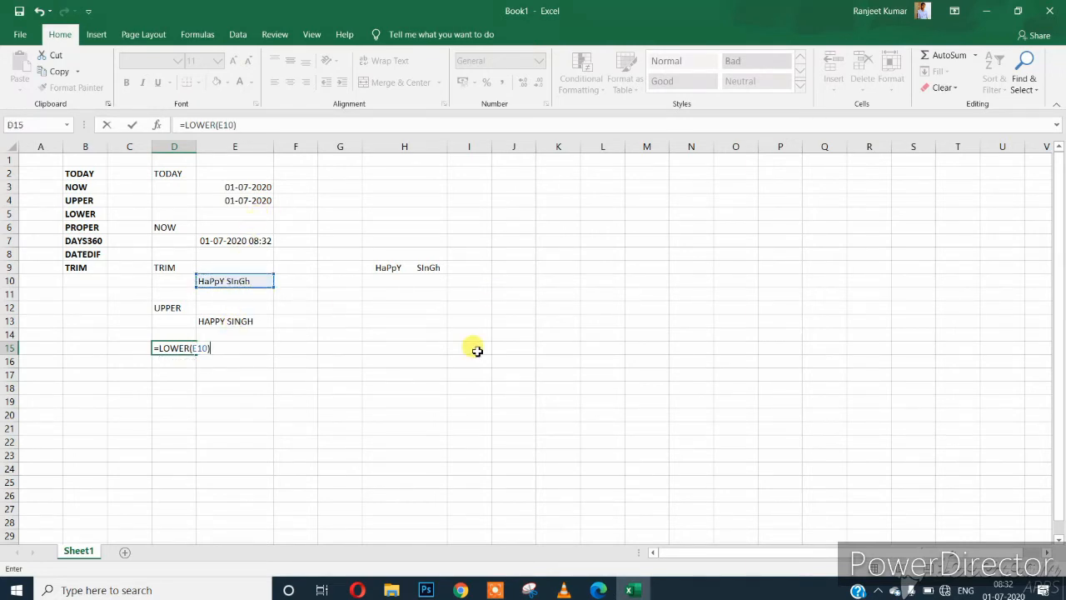
key(Return)
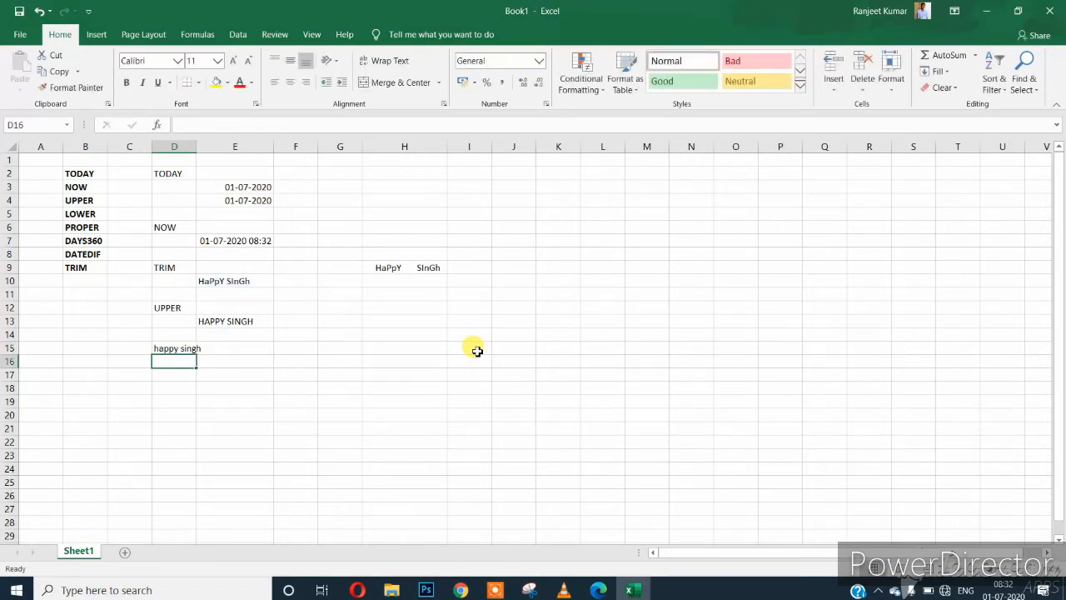
key(Up)
key(Left)
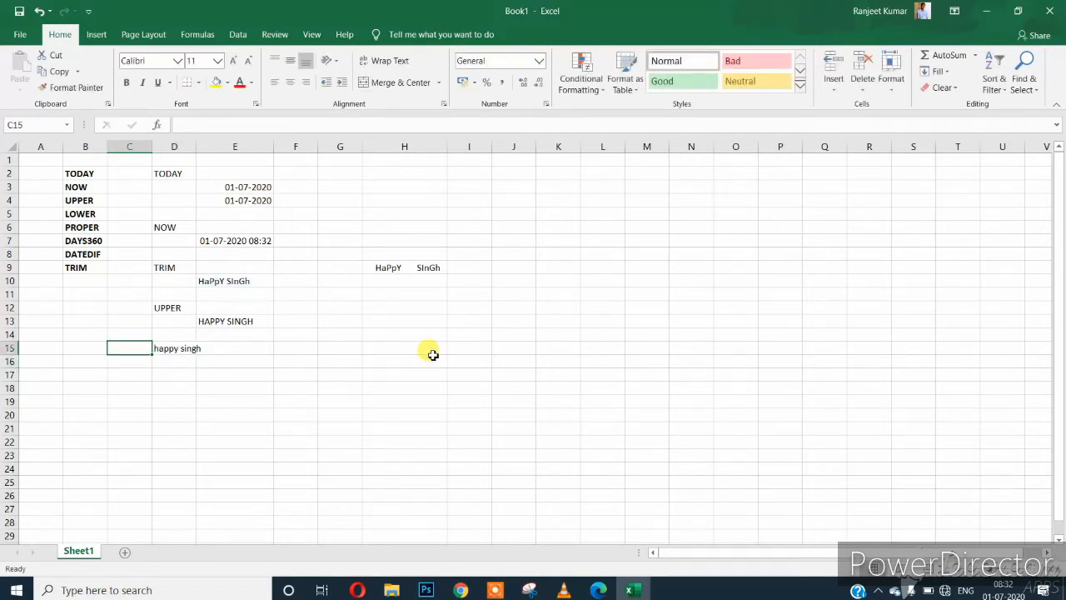
key(Right)
key(ctrl+c)
key(Right)
key(Down)
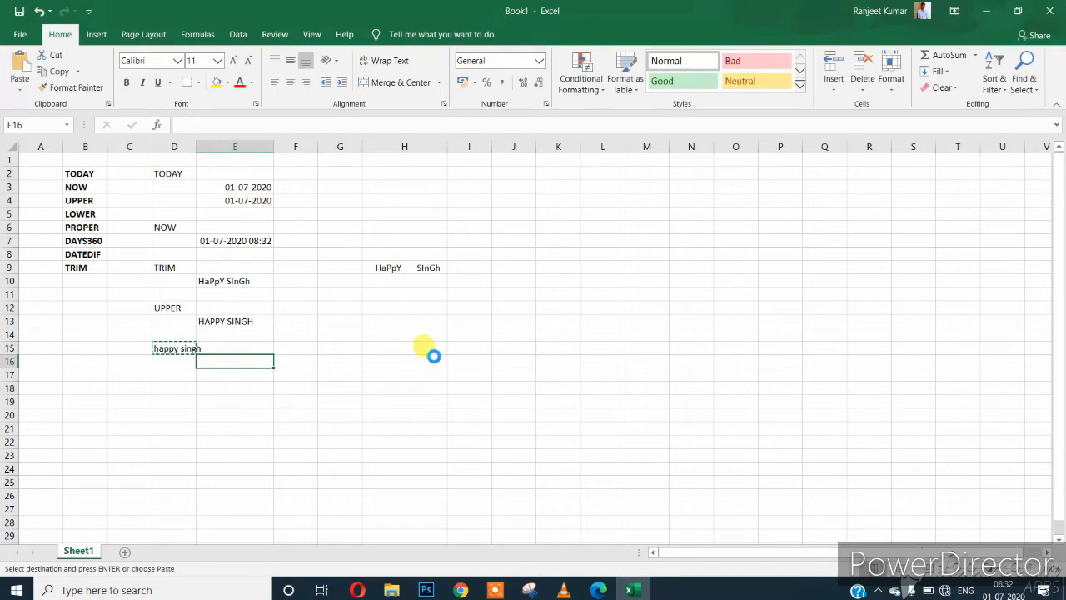
key(Return)
Label D15 LOWER and D18 PROPER.
key(Left)
key(Up)
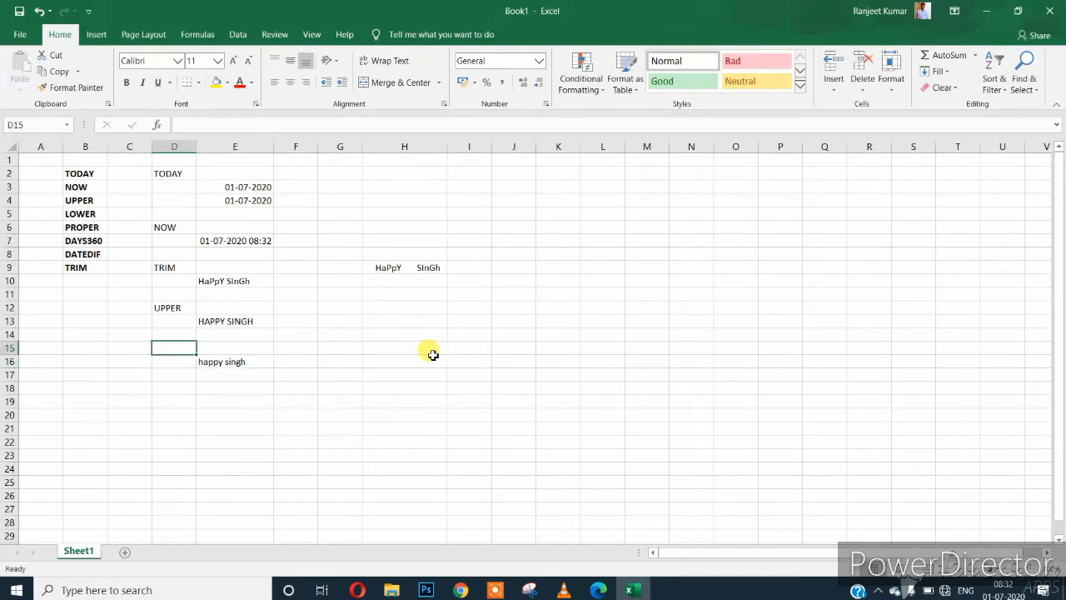
text(LOWER)
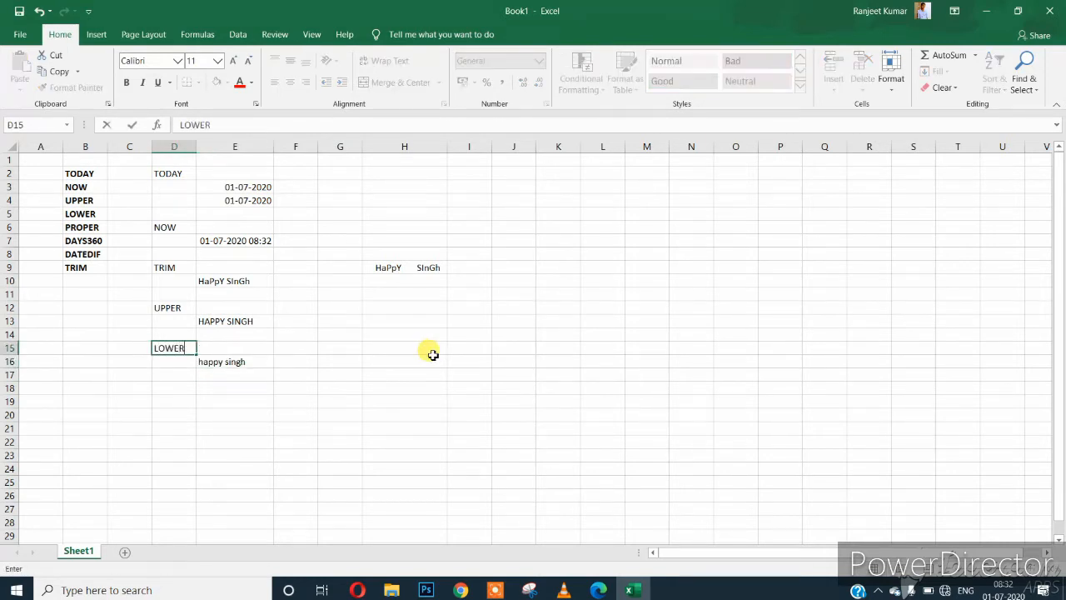
key(Return)
key(Return)
key(Return)
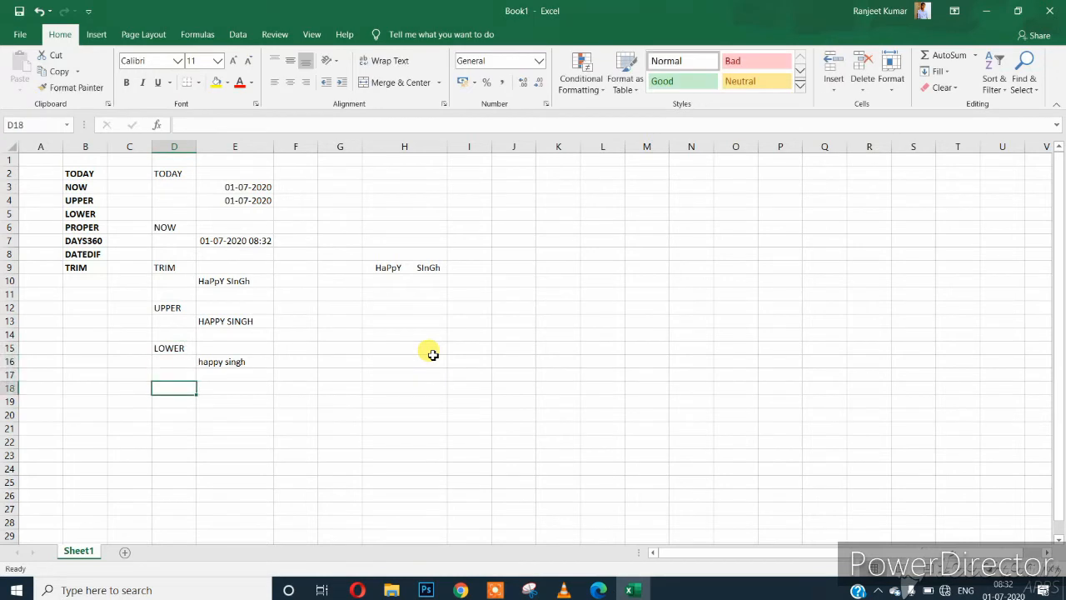
text(PROPER)
key(Tab)
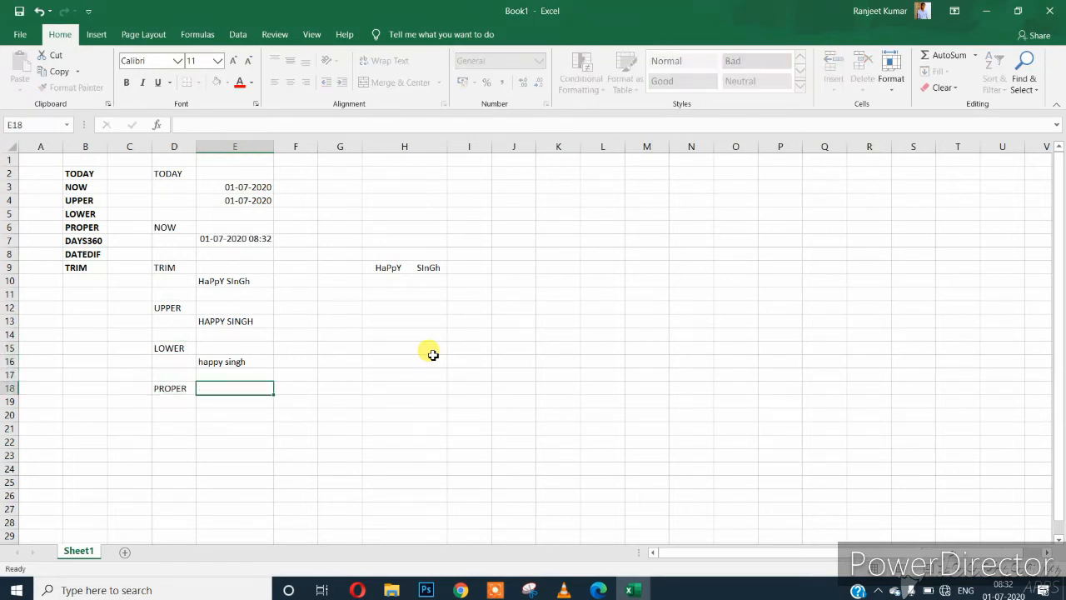
key(Down)
text(=PROPER)
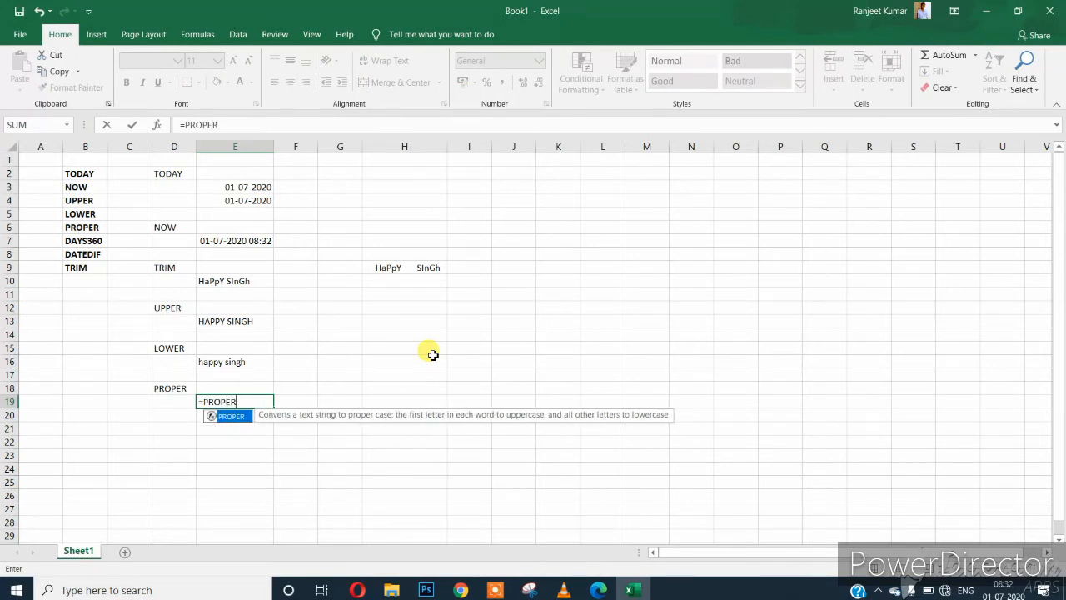
text(()
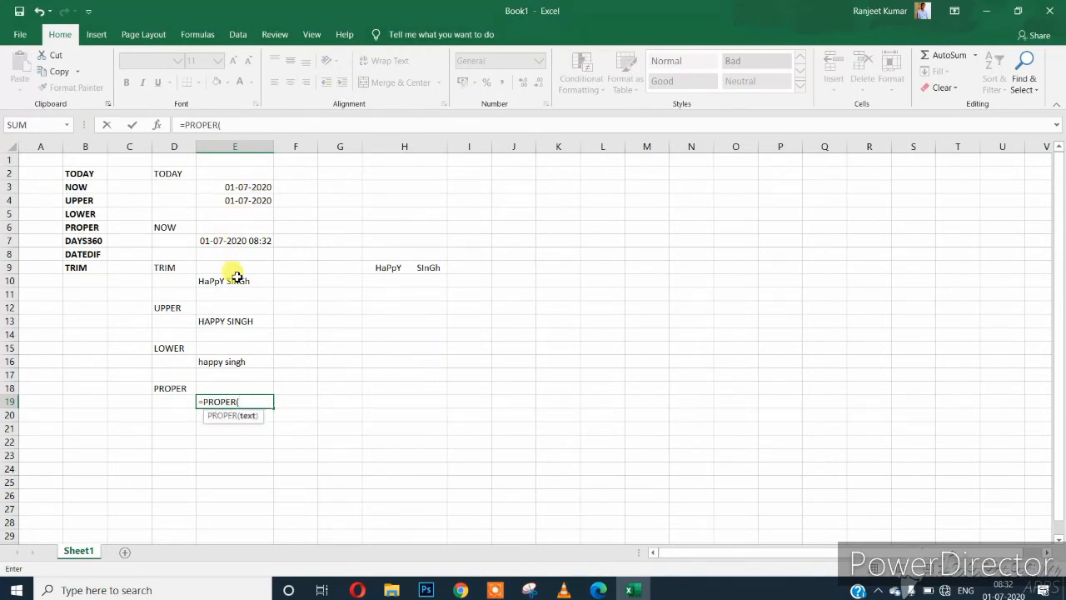
click(234, 279)
text())
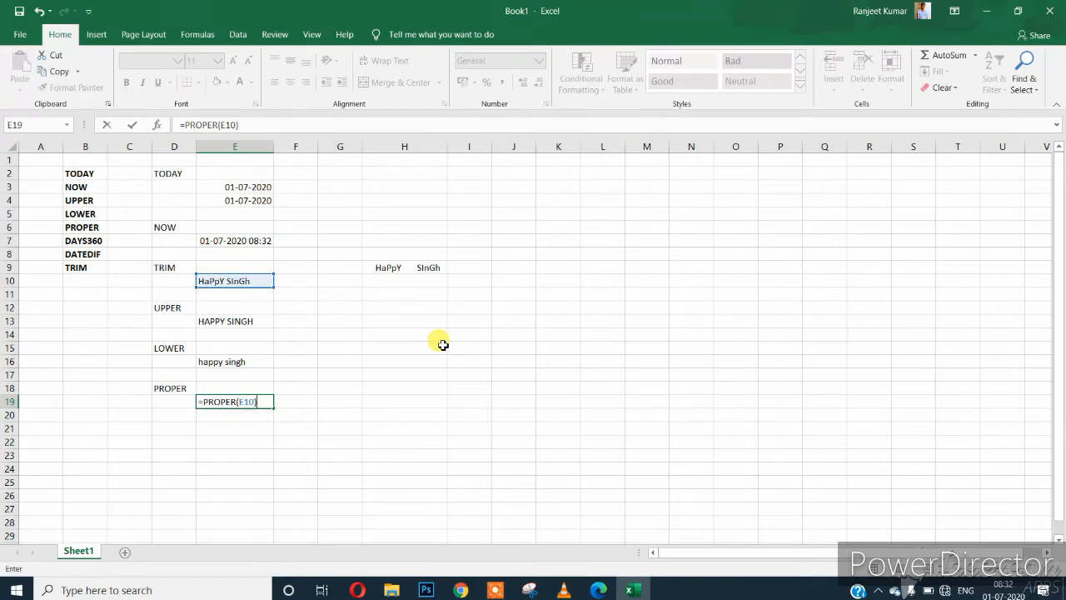
key(Return)
click(206, 402)
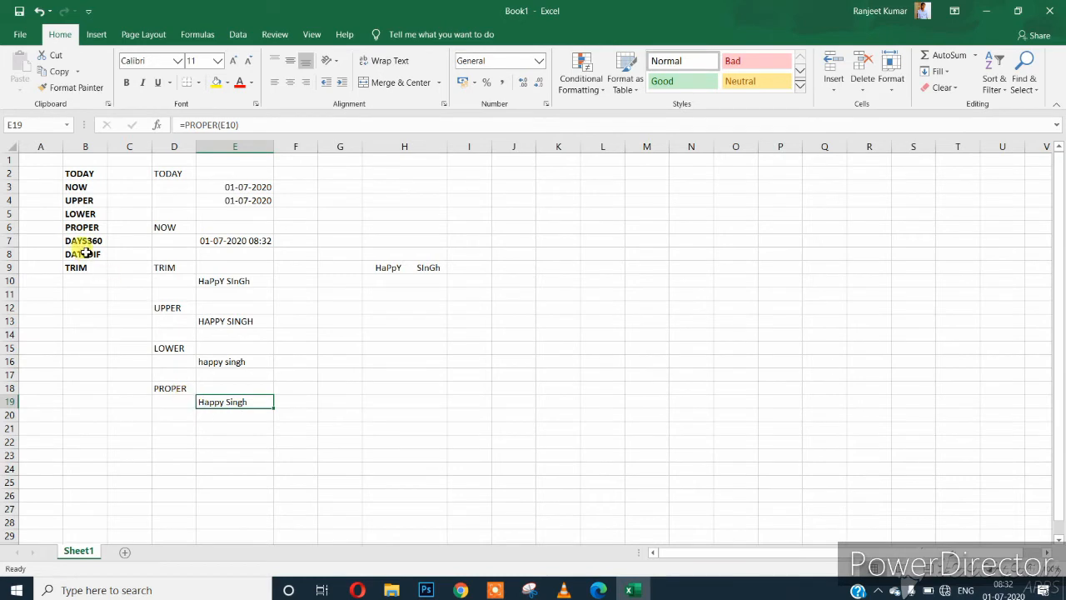
Select the column B labels from TODAY through PROPER, including TRIM, DATEDIF and DAYS360.
drag(82, 233, 78, 171)
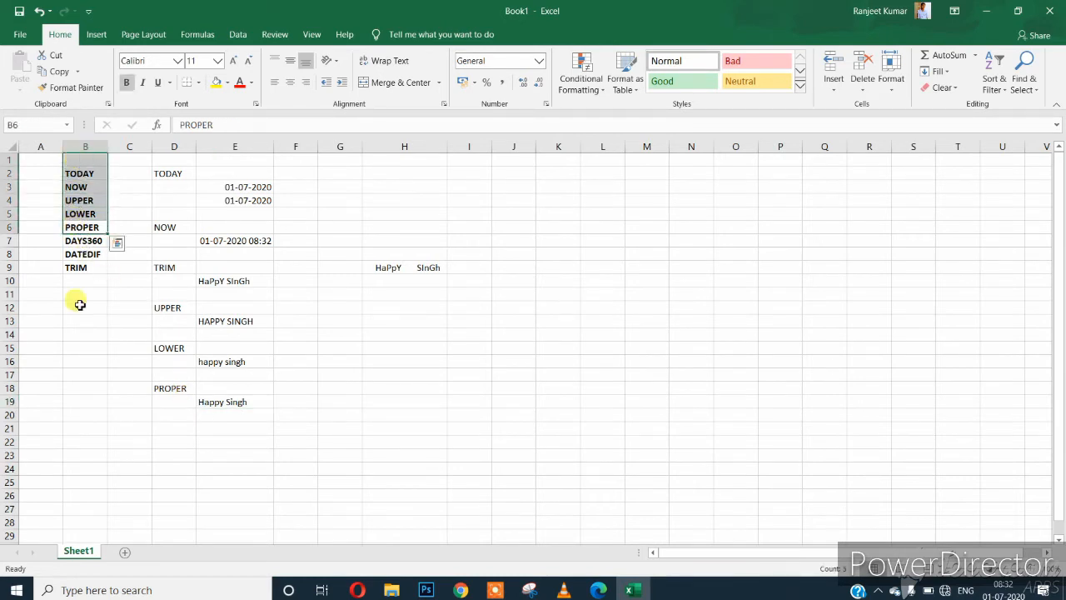
click(76, 267)
click(81, 253)
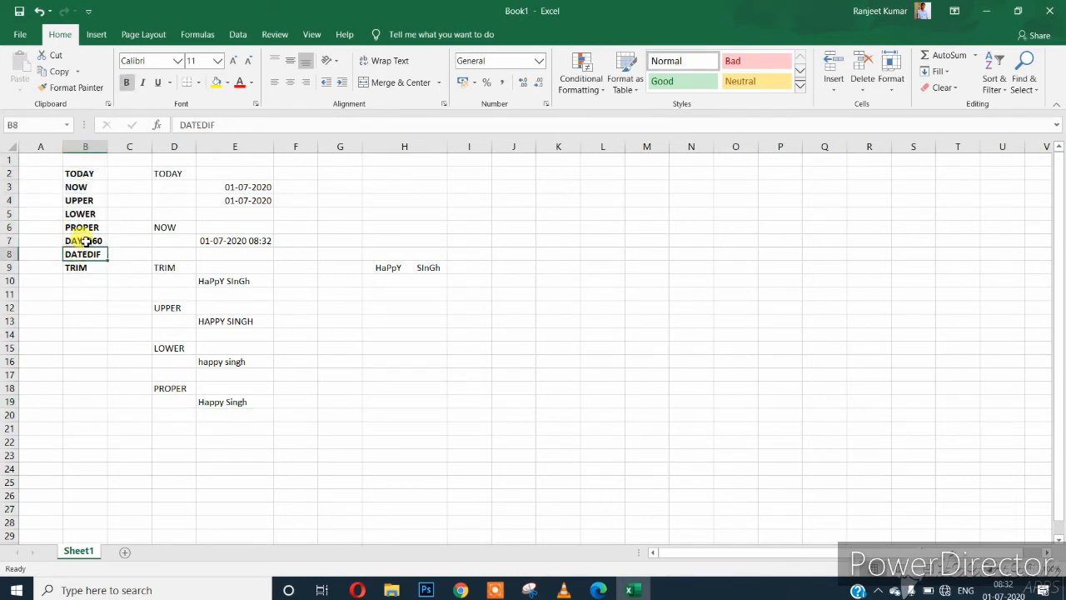
click(83, 240)
Bold all of column D so TODAY, NOW, TRIM, UPPER, LOWER and PROPER appear bold.
click(205, 379)
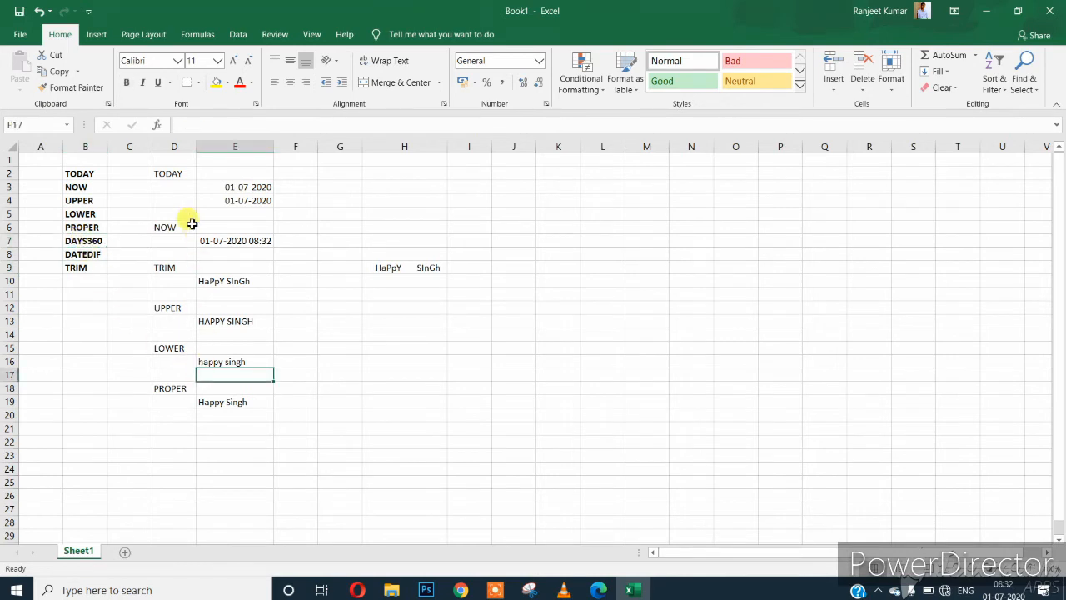
drag(167, 174, 252, 410)
click(161, 185)
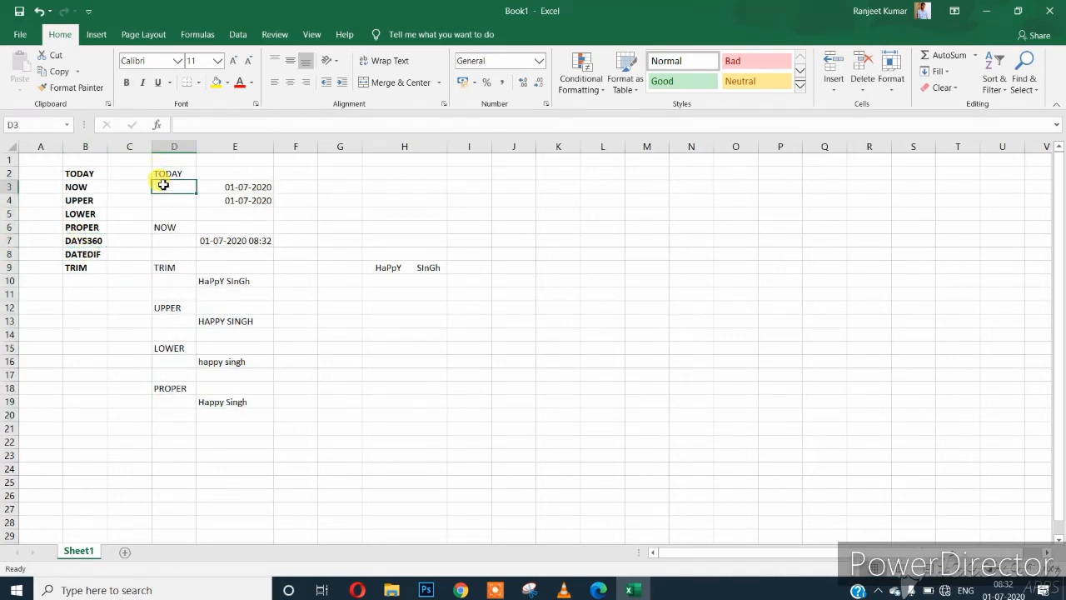
click(170, 147)
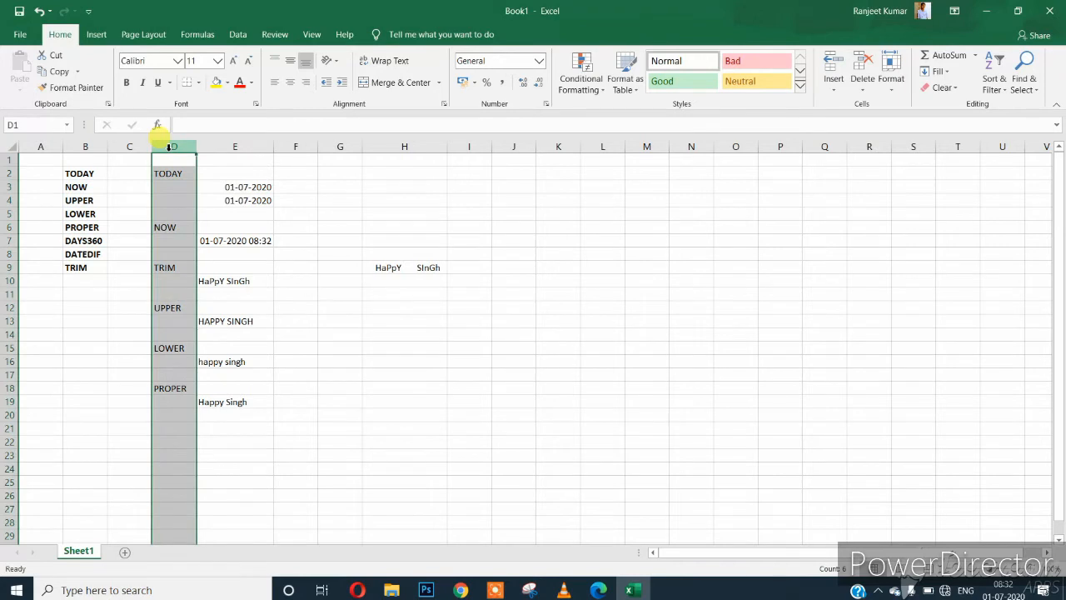
key(ctrl+b)
click(338, 278)
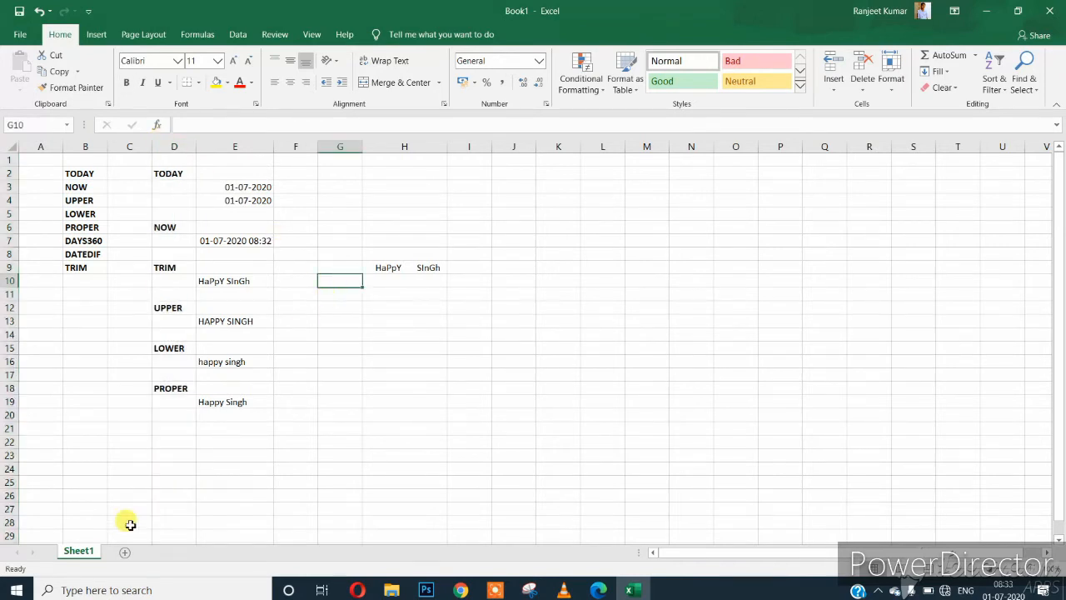
click(203, 418)
click(177, 425)
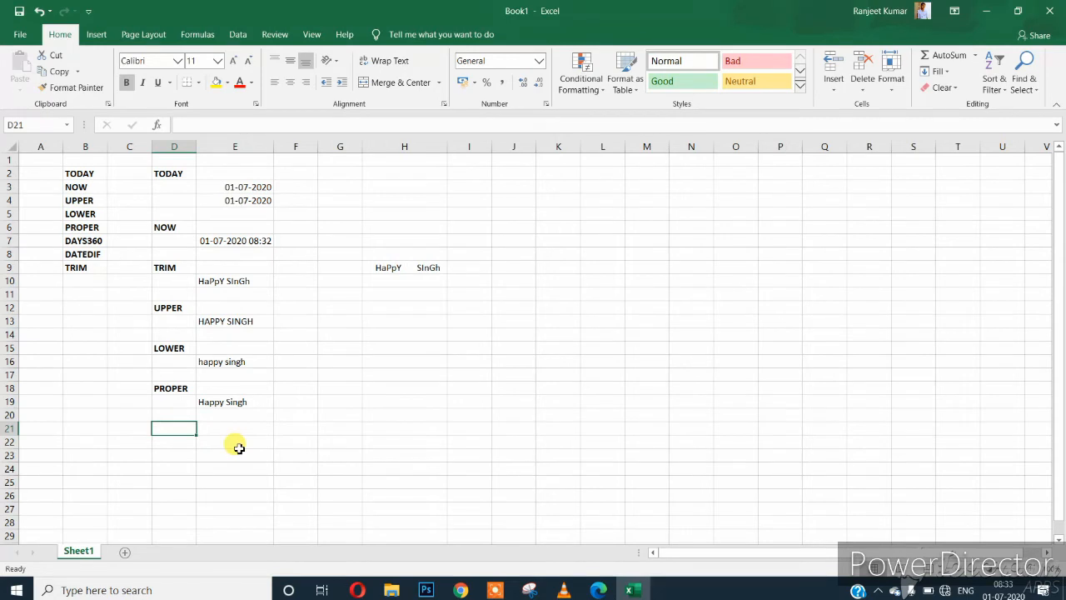
Label D21 DAYS360 and enter the start date 25/03/2020 in G21.
text(DAYS)
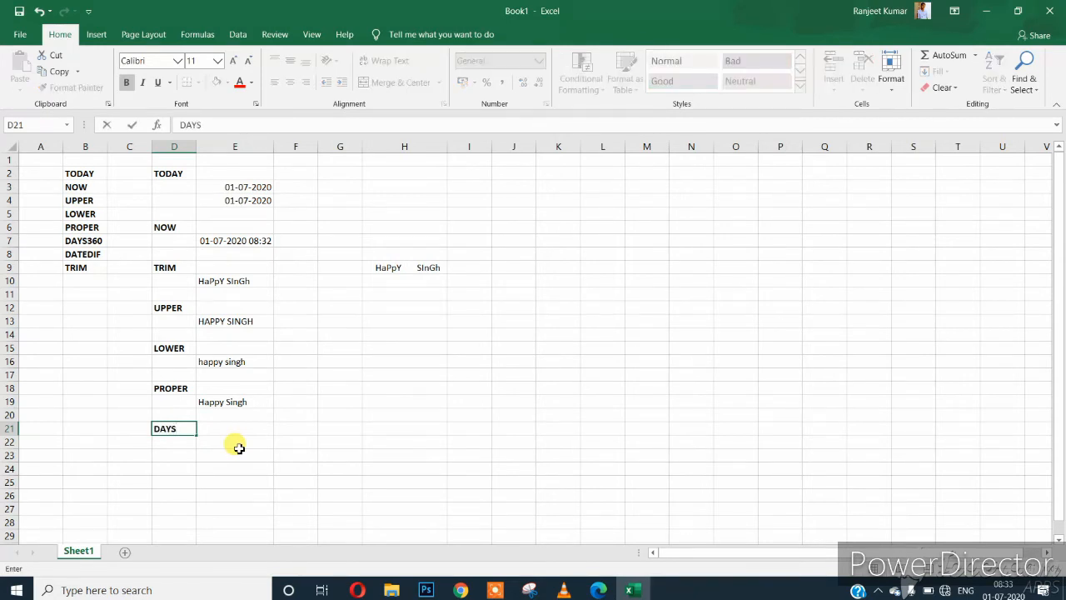
text(360)
key(Return)
key(Up)
key(Right)
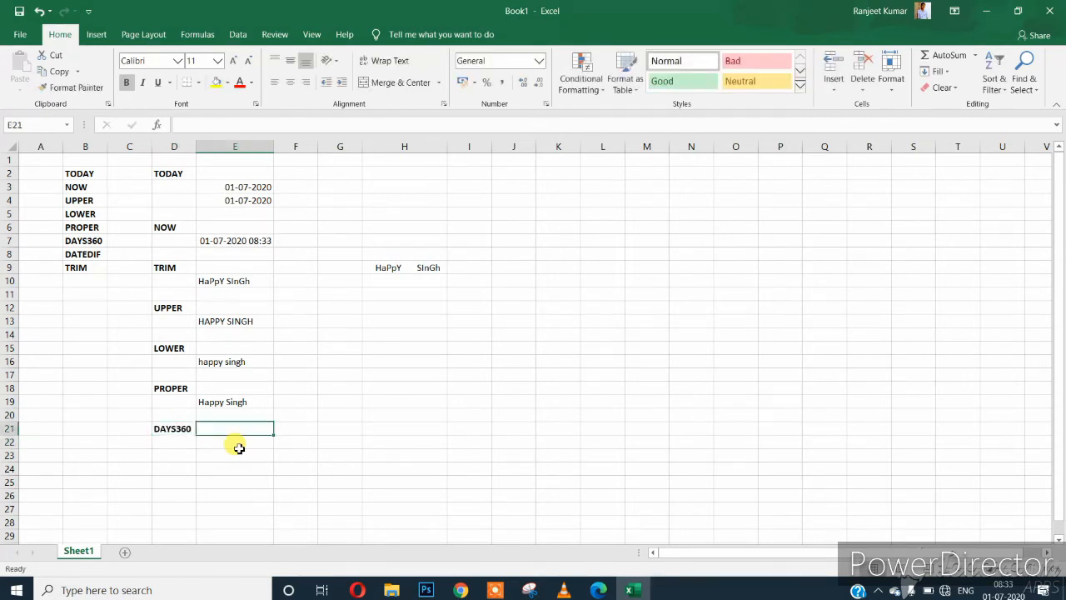
key(Right)
key(Right)
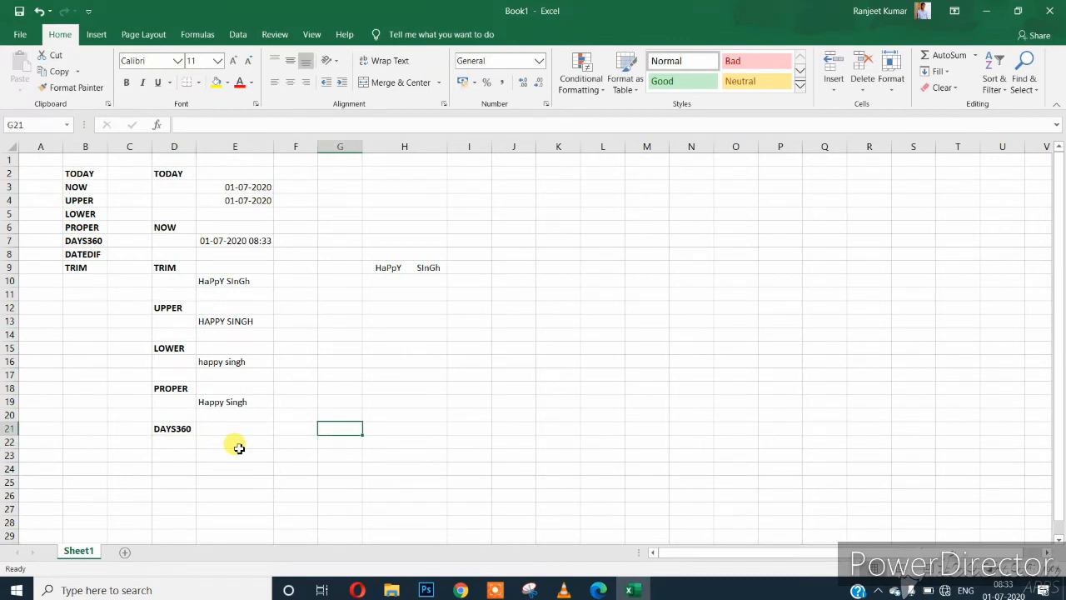
text(2)
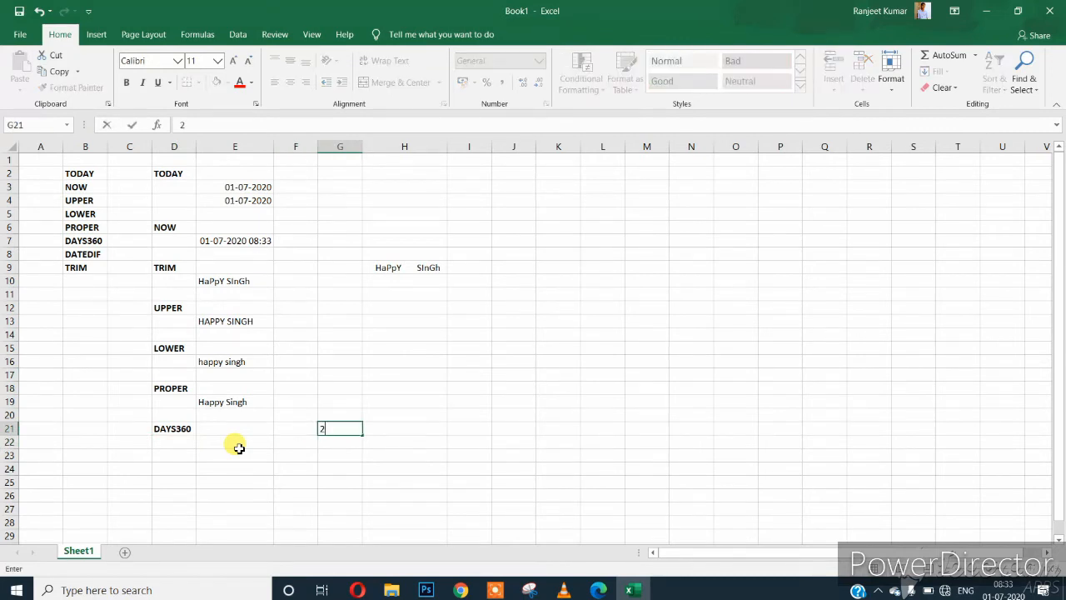
text(5/03/2020)
key(Return)
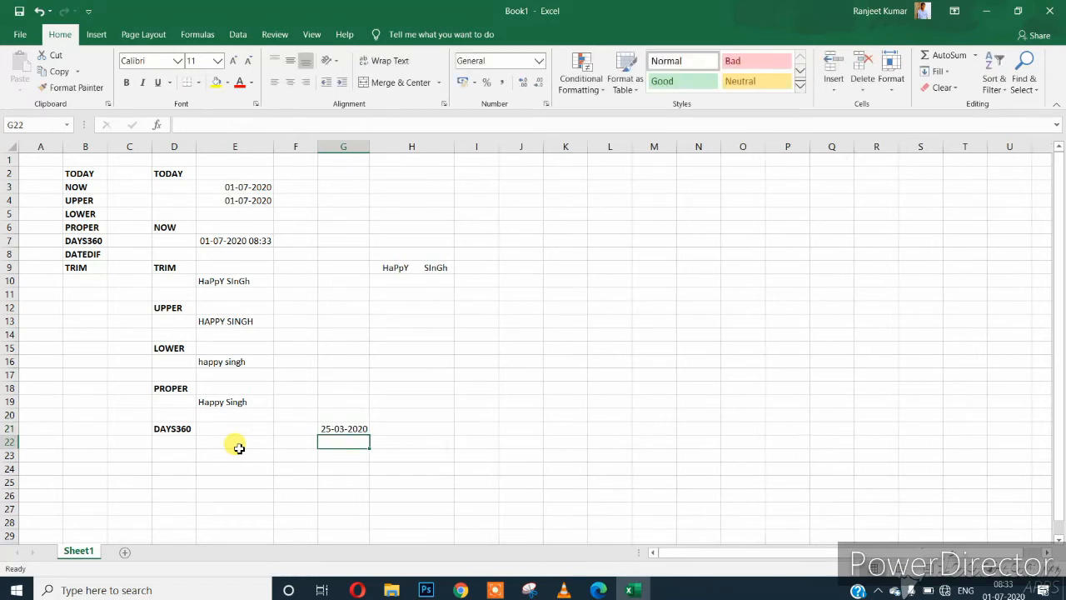
Enter the end date in H21, correcting 4/5/2020 to 04-04-2020.
key(Up)
key(Right)
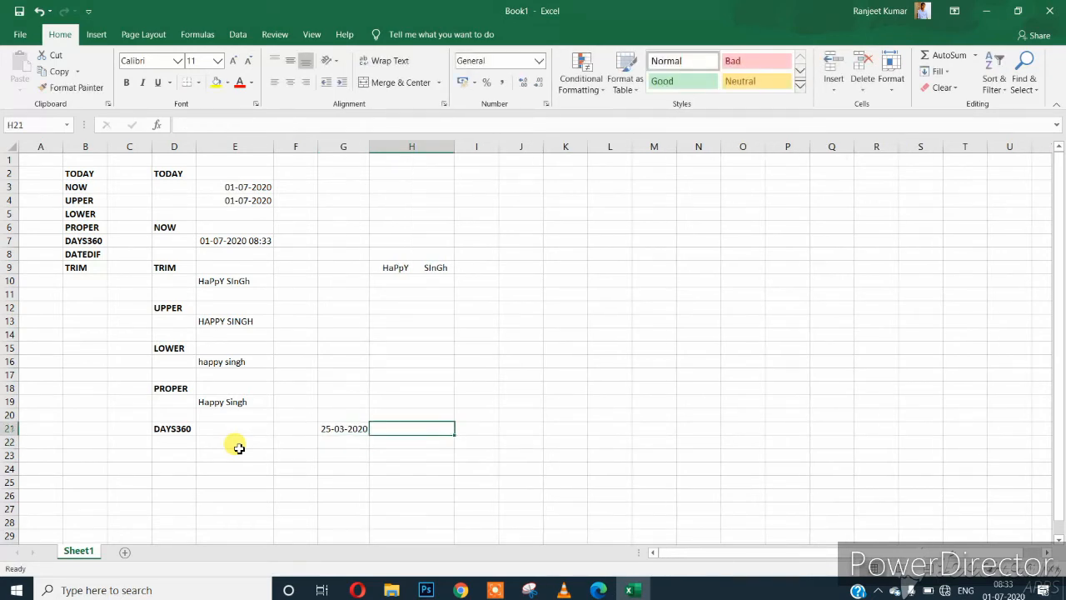
text(4/)
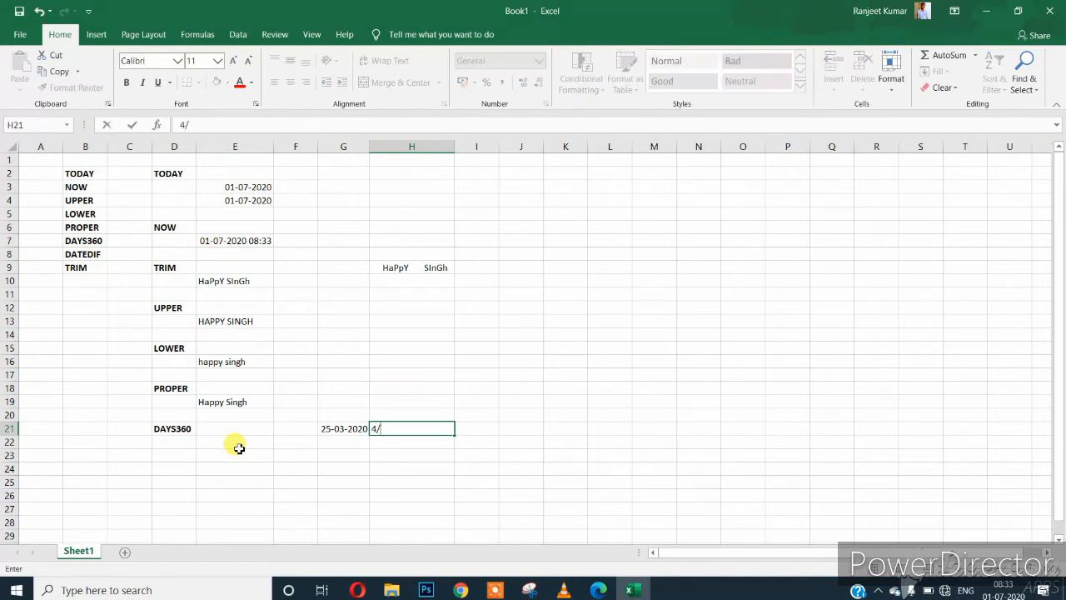
text(5/2020)
key(Return)
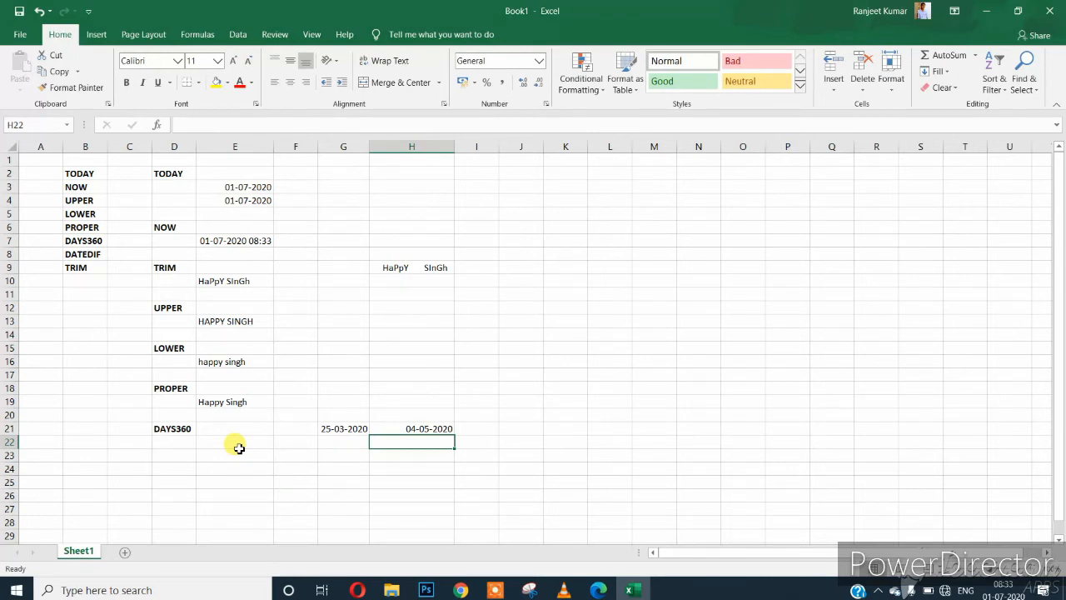
key(Up)
key(F2)
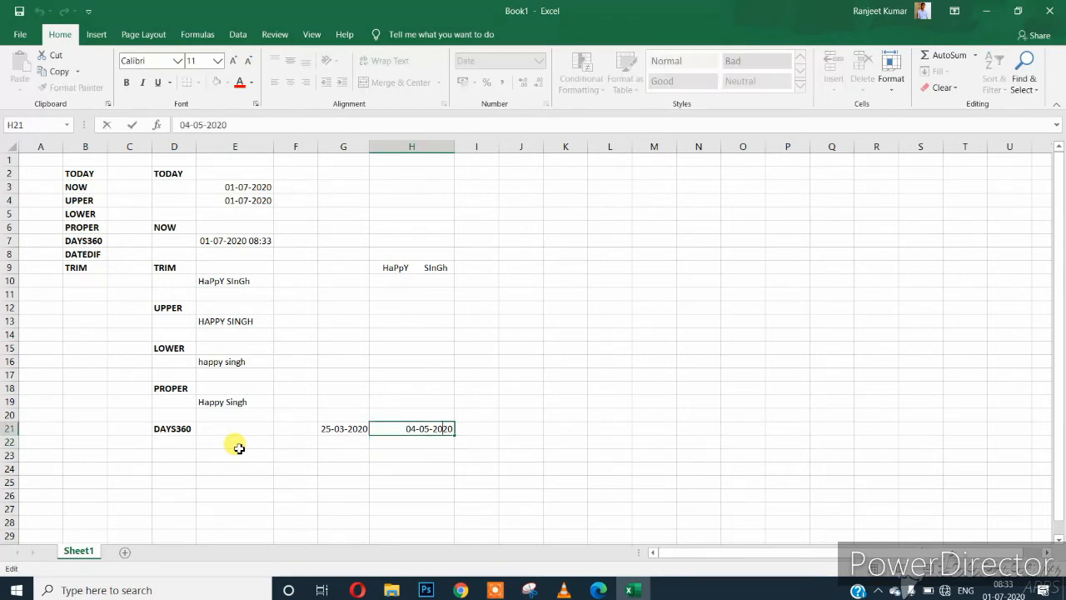
key(BackSpace)
text(4)
key(Return)
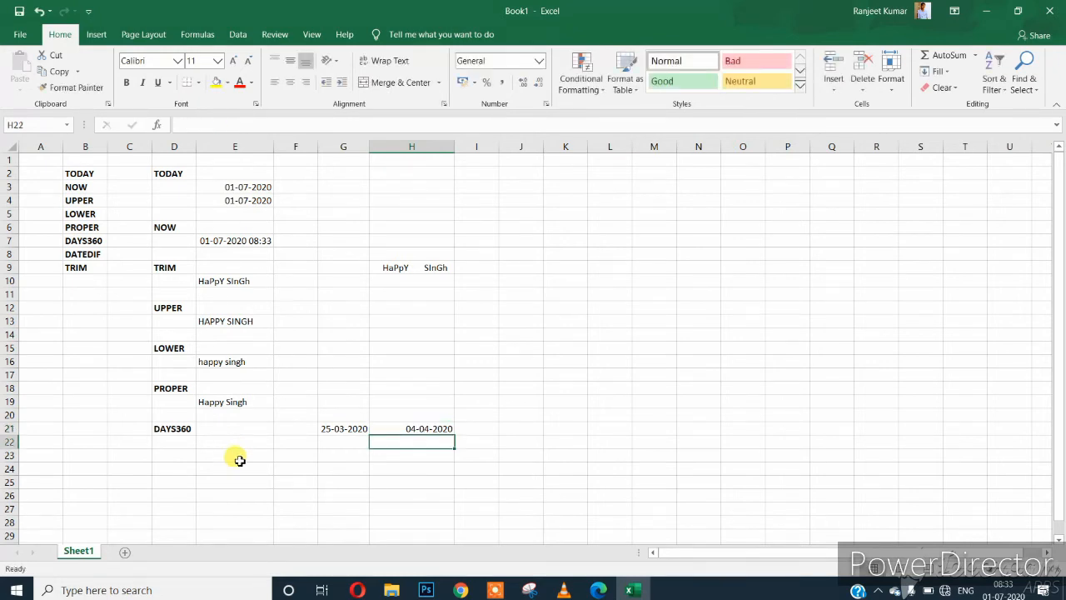
click(342, 432)
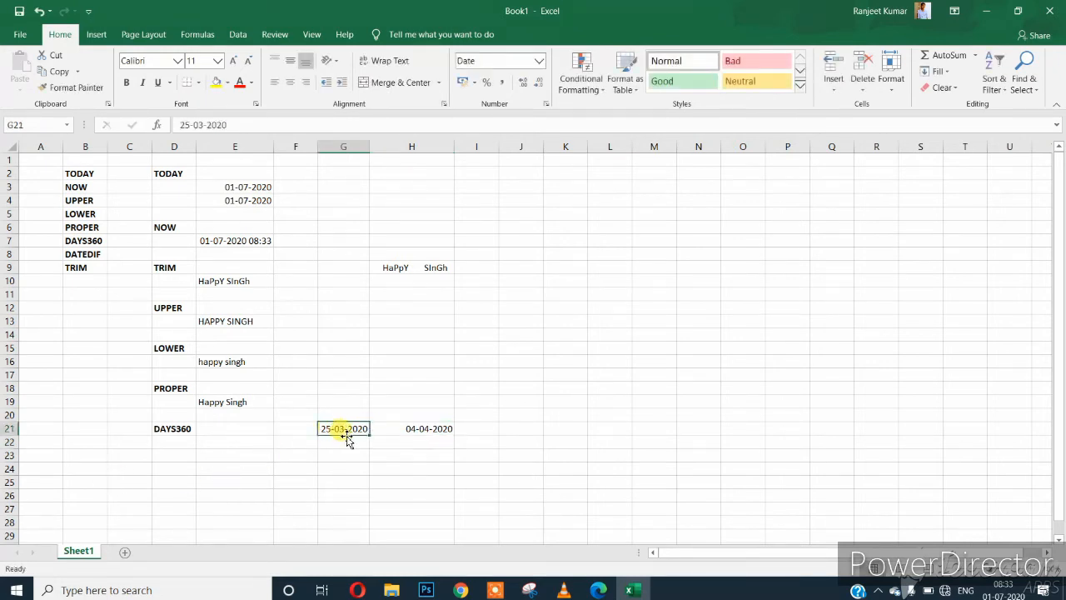
click(400, 431)
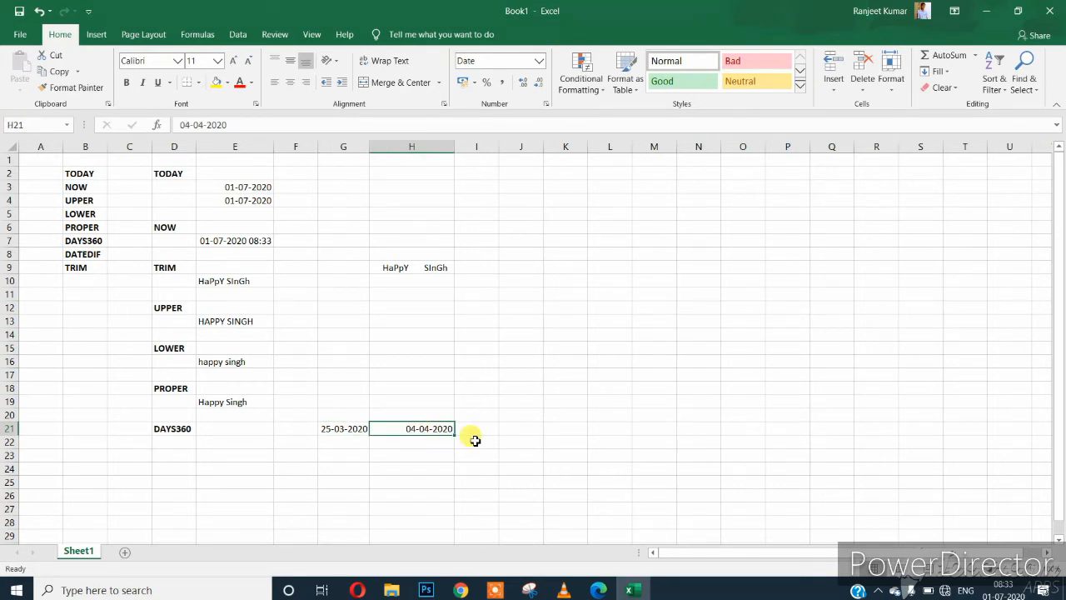
Enter =DAYS360(G21,H21) in E23, returning 9 days.
click(232, 454)
text(=)
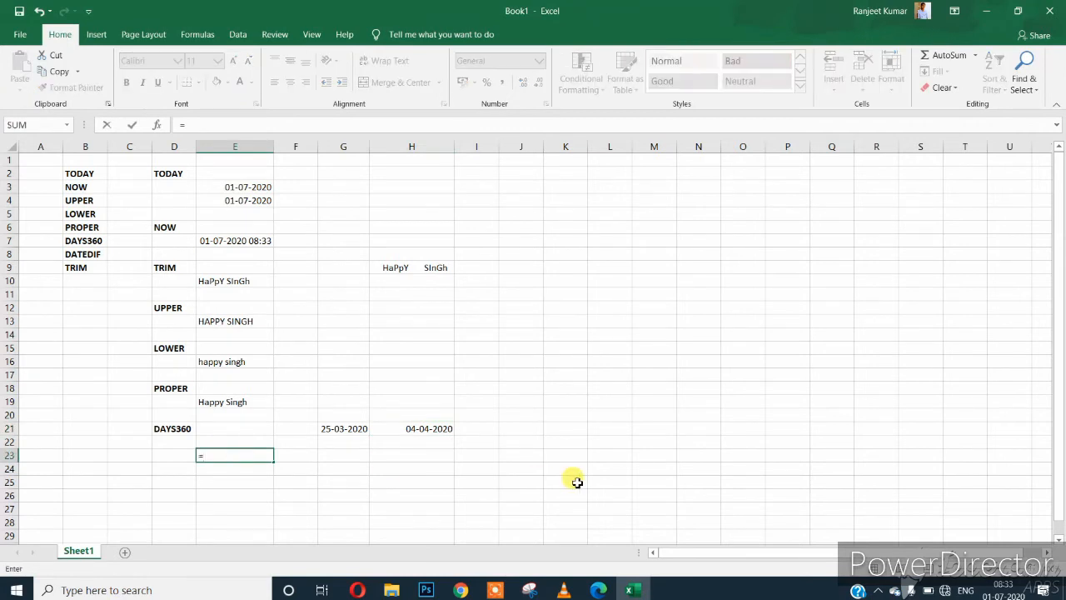
text(DAYS360)
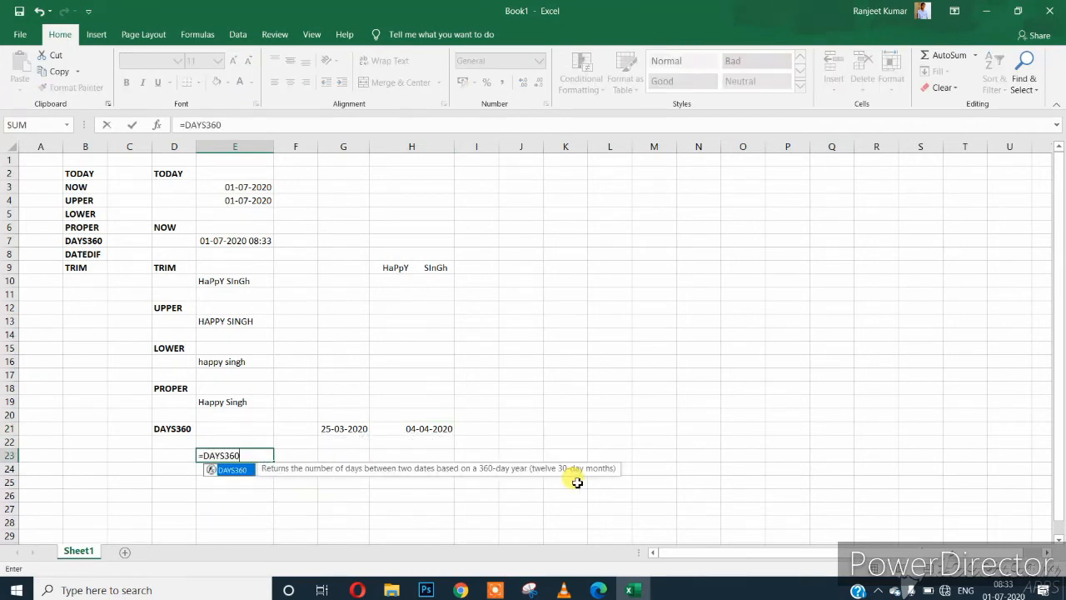
text(()
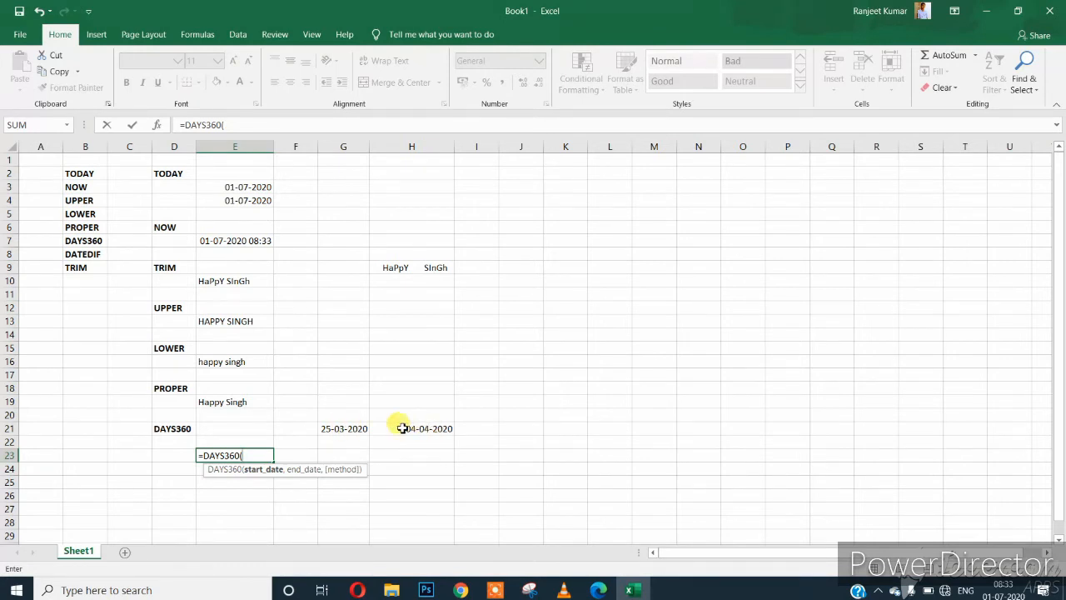
click(345, 428)
text(,)
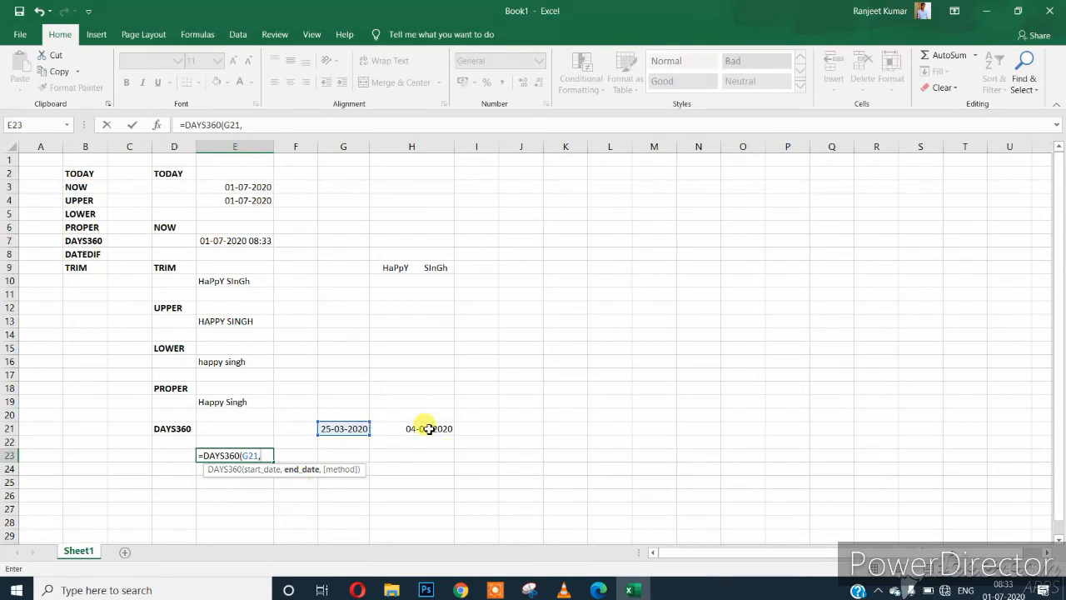
click(427, 428)
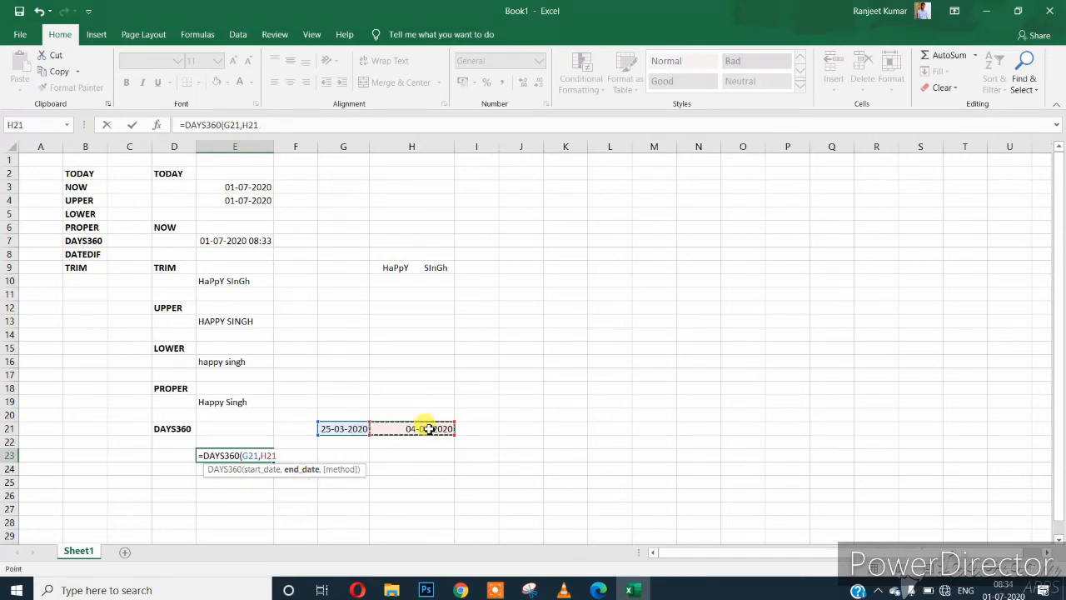
text())
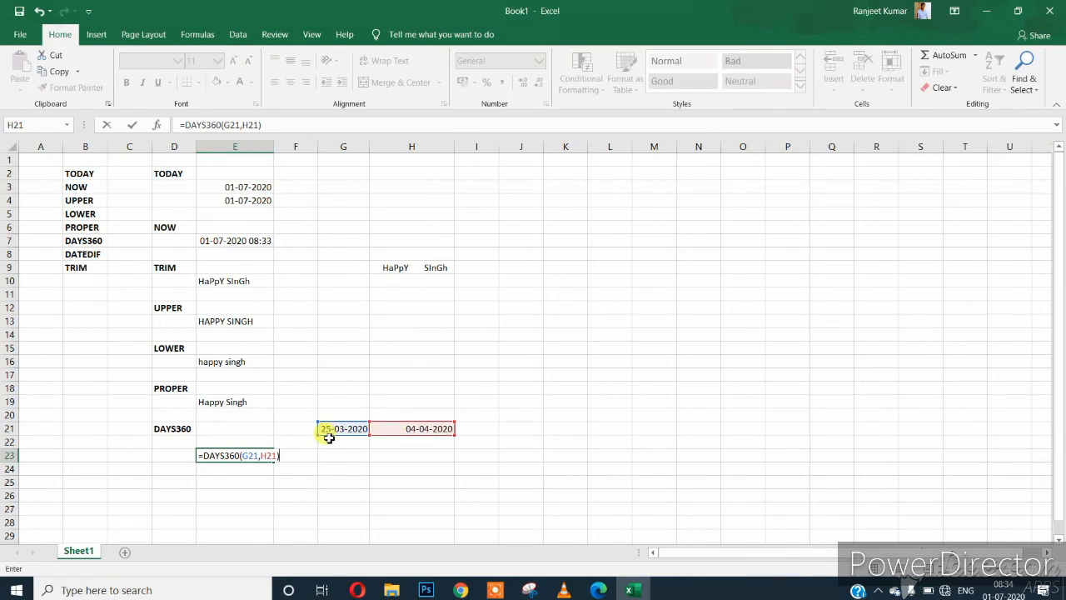
key(Return)
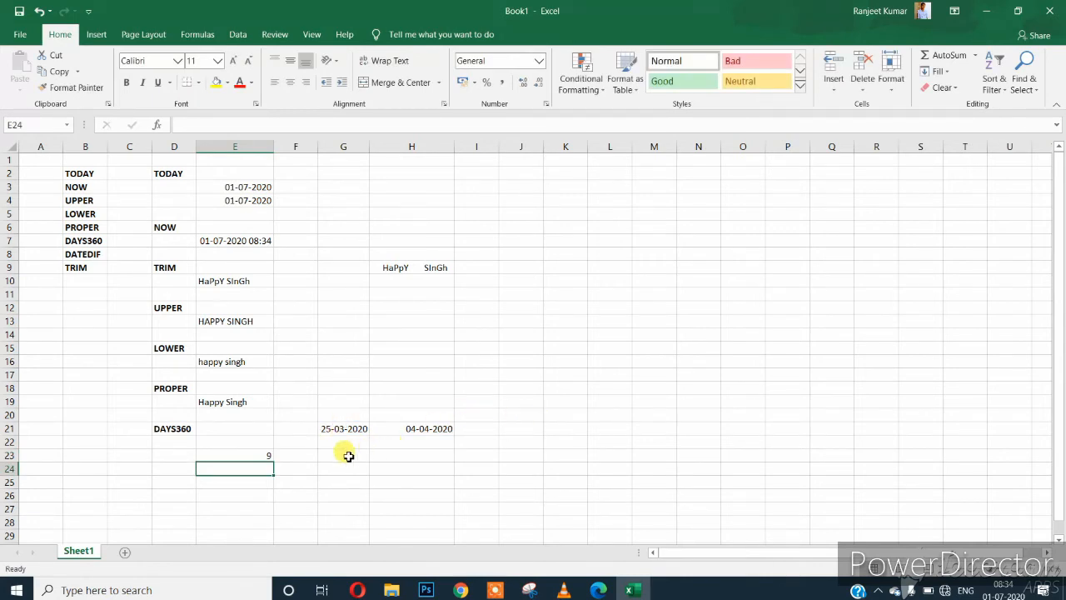
Review the DAYS360 formula in E23 against the dates in G21 and H21.
click(240, 457)
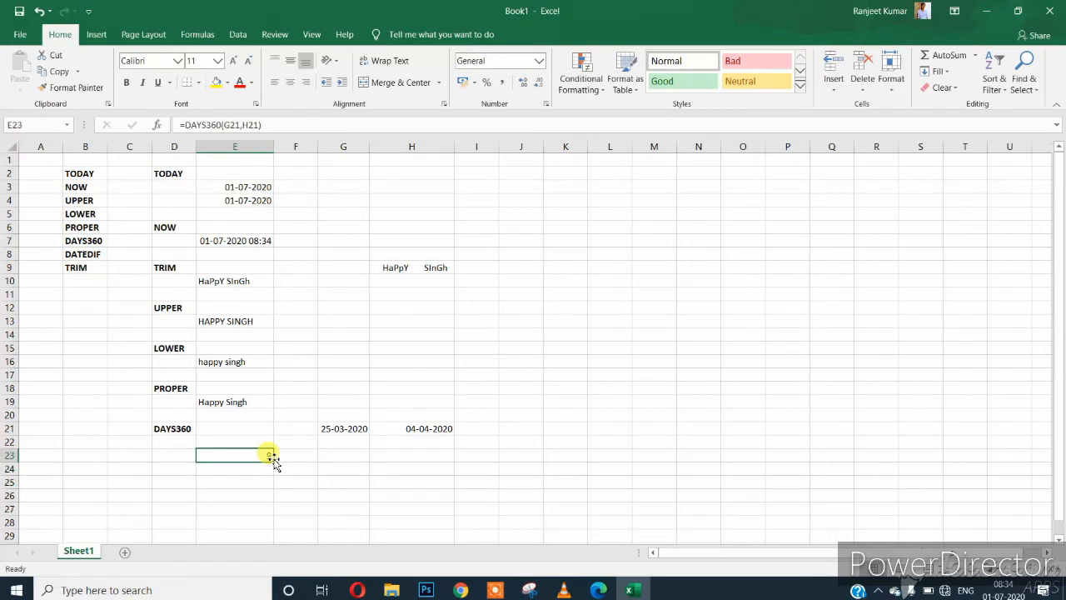
click(349, 428)
click(412, 428)
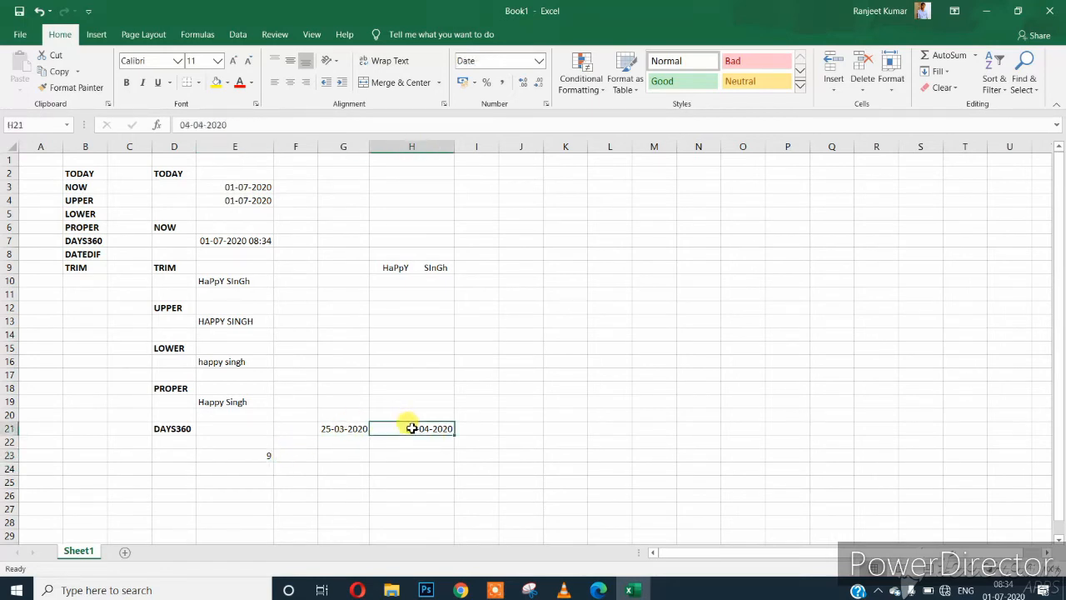
click(347, 429)
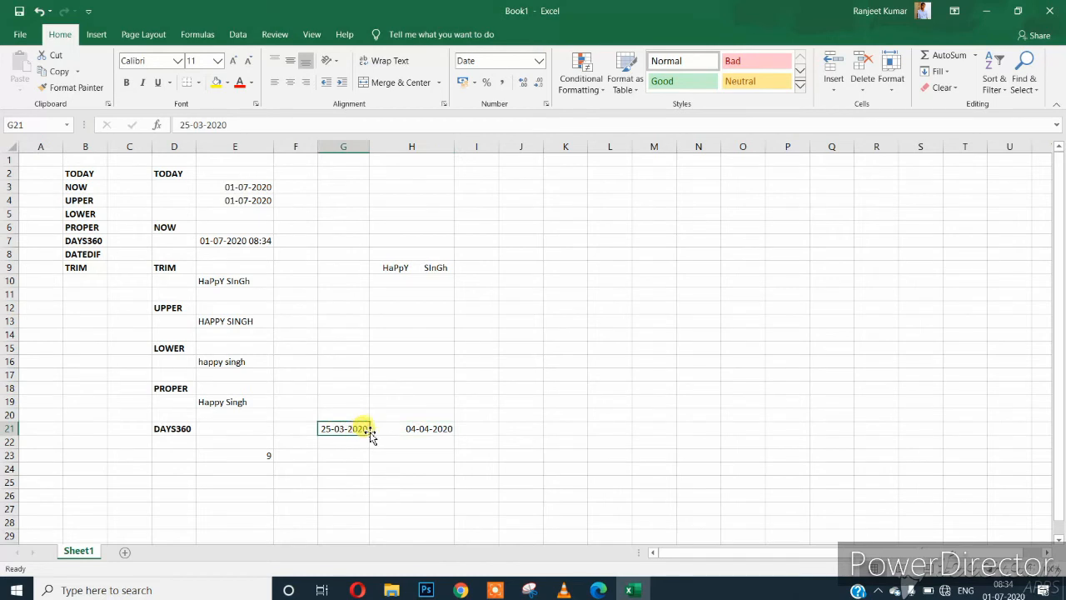
click(263, 458)
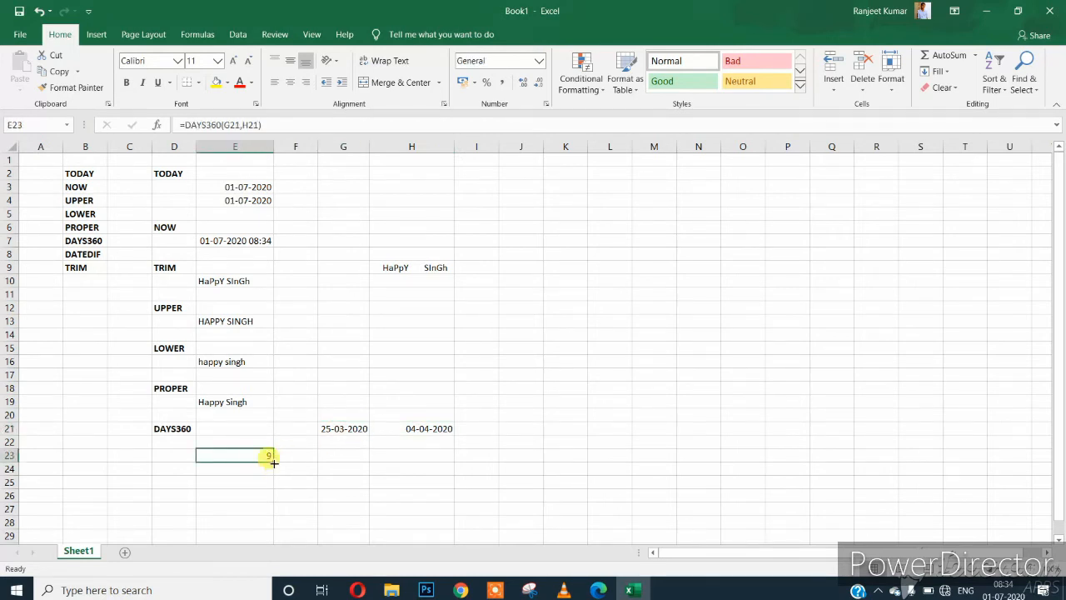
Change H21's month to 5, making it 04-05-2020, so E23 shows 39.
click(417, 429)
double_click(426, 428)
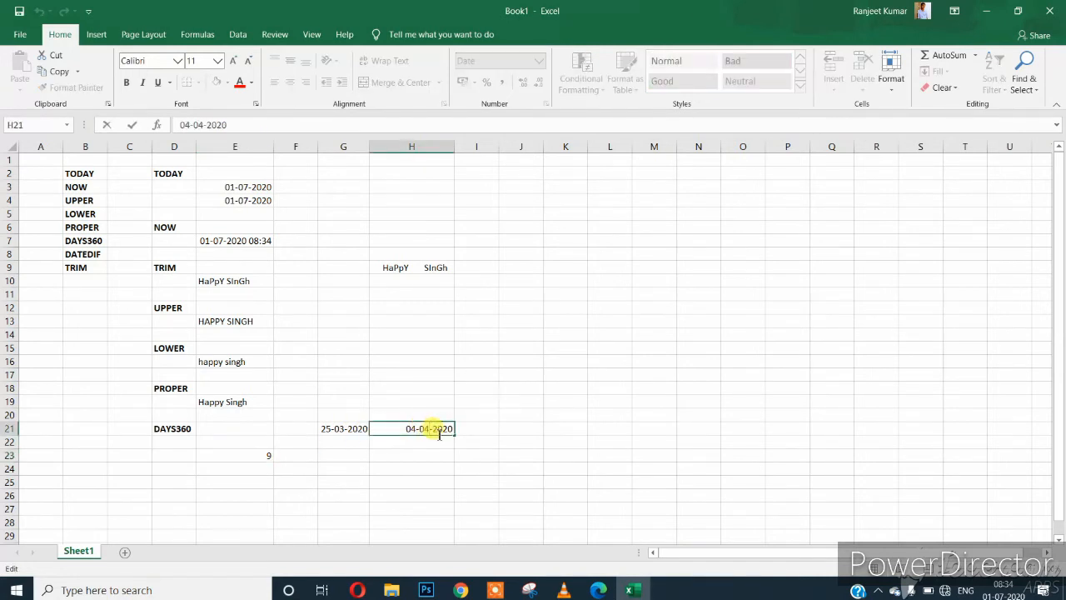
key(BackSpace)
text(5)
key(Return)
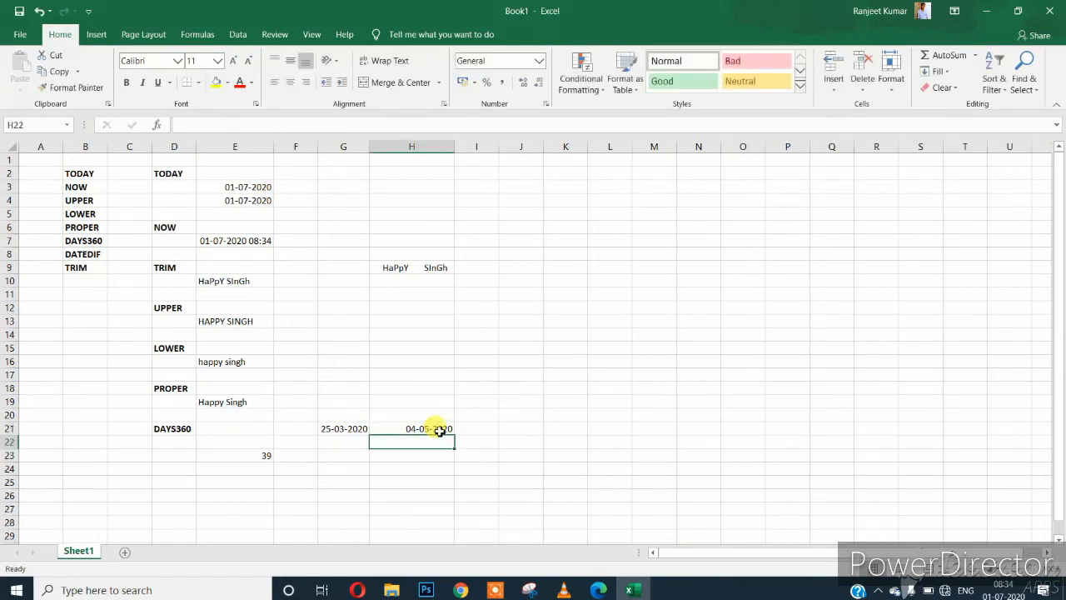
click(244, 459)
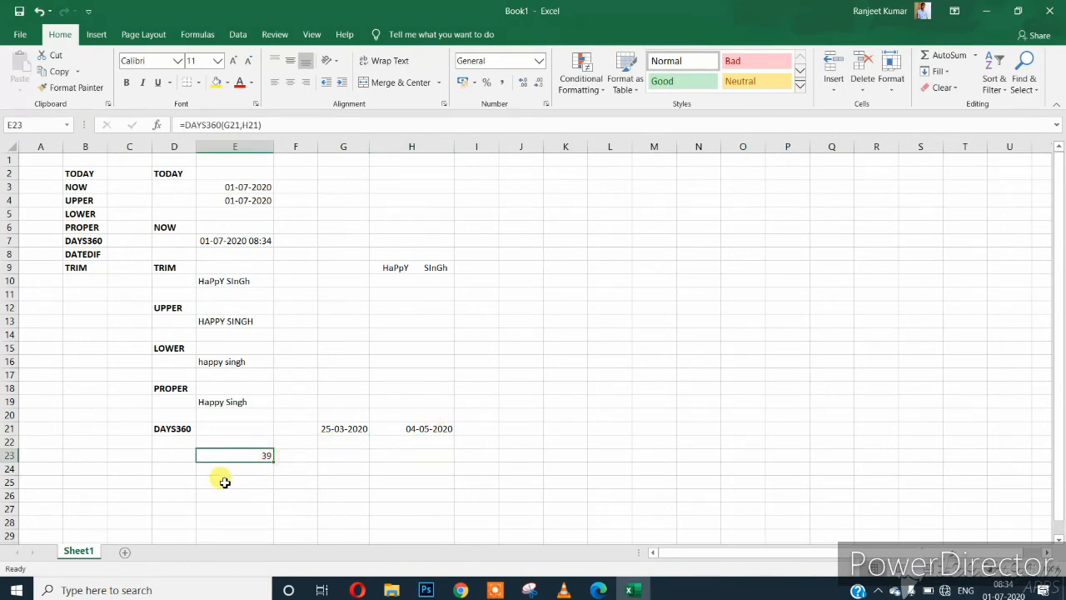
click(176, 469)
click(170, 482)
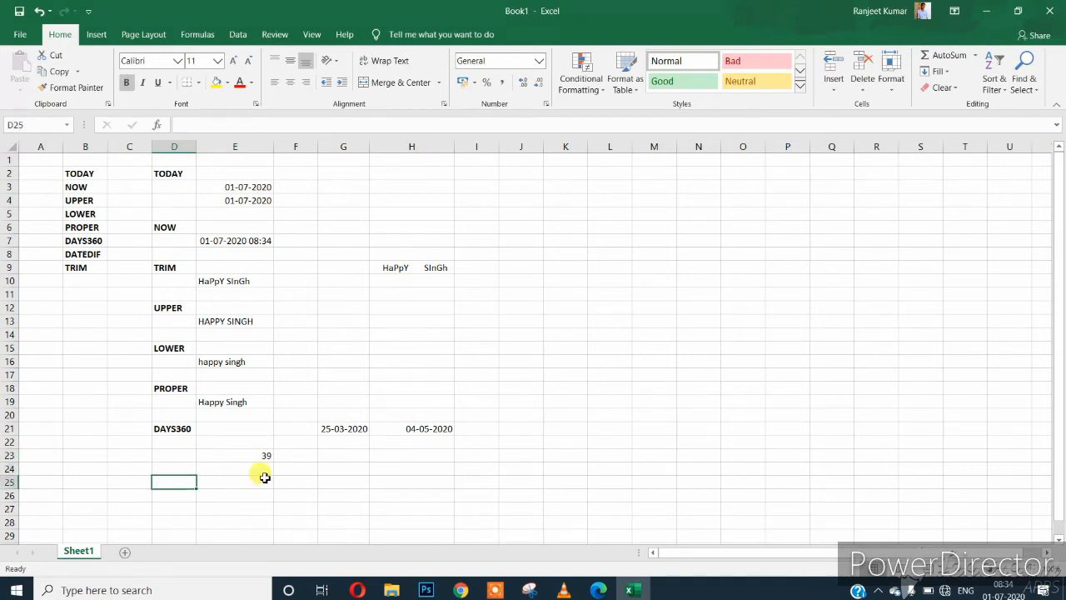
Type the DATEDIF heading in D25.
text(DAYS)
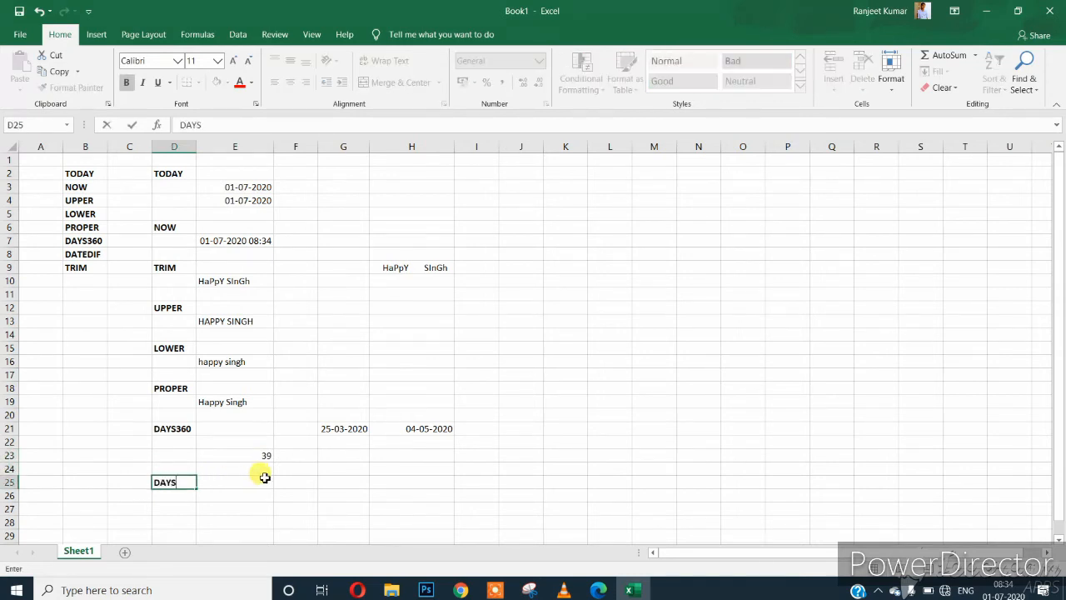
key(BackSpace)
key(BackSpace)
text(TEDIF)
key(Return)
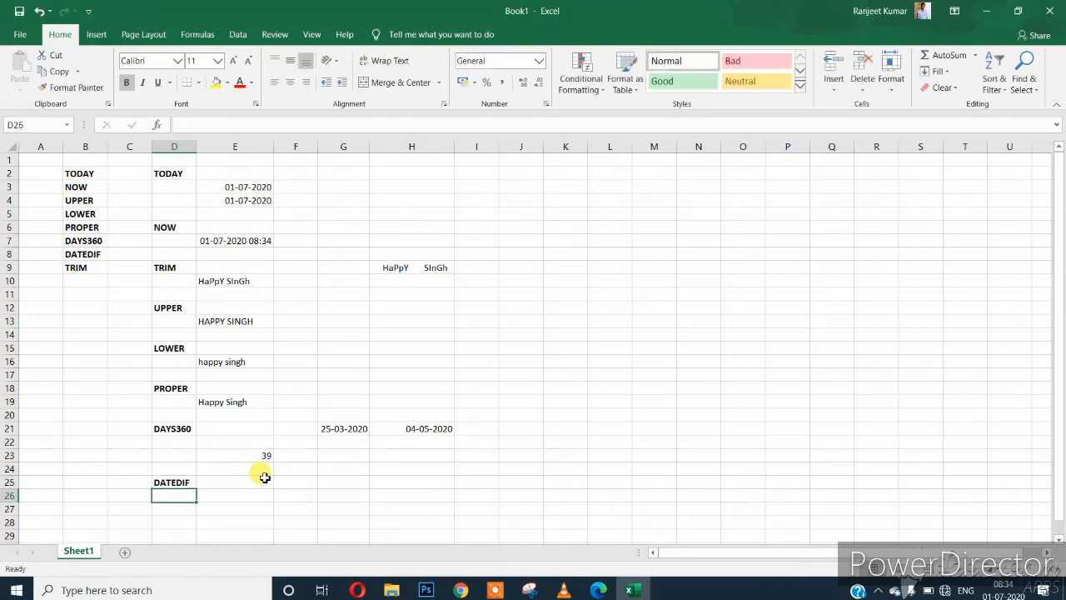
Enter the start date 13/07/1997 in I25.
key(Right)
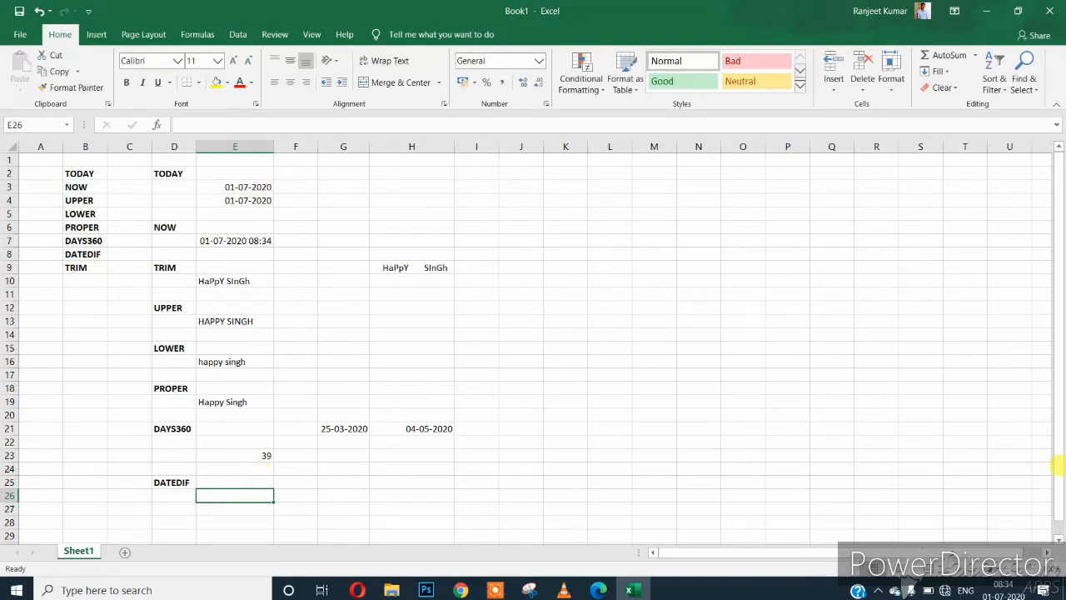
key(Right)
key(Right)
key(Right)
key(Right)
key(Right)
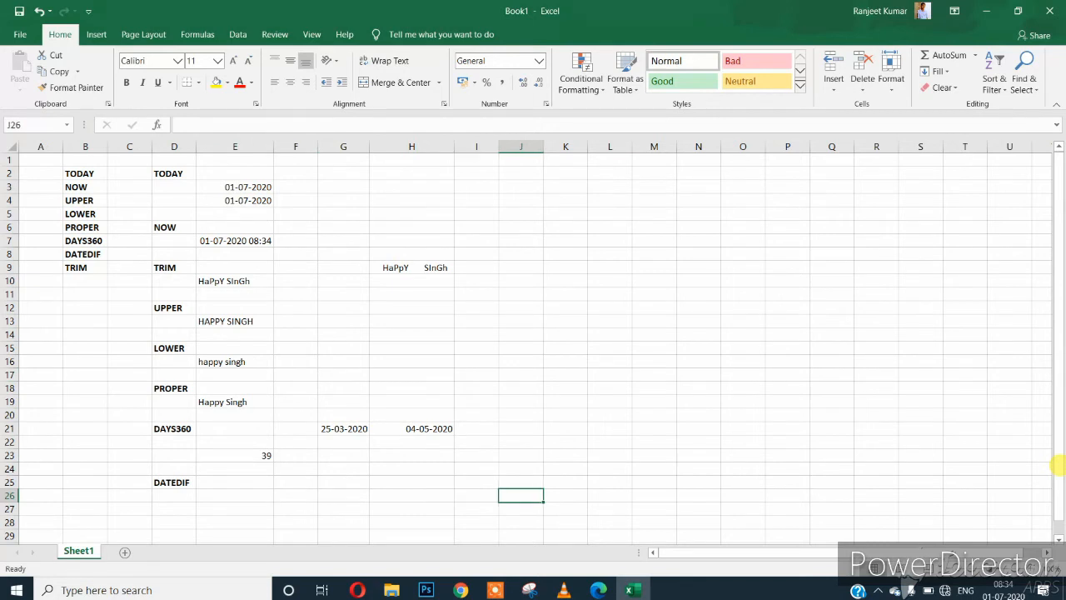
key(Up)
key(Left)
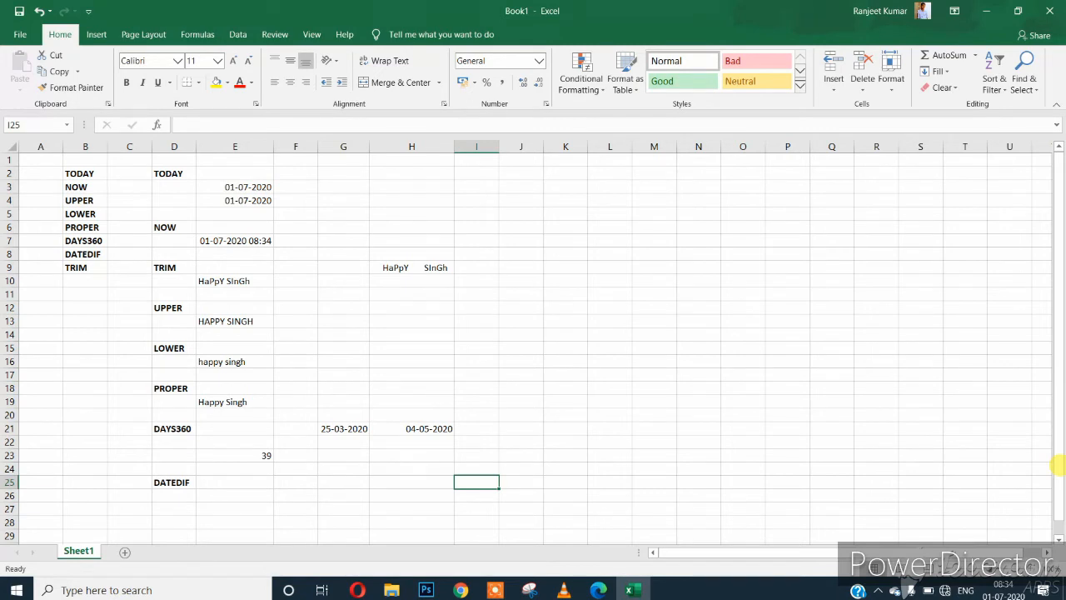
text(13/07/)
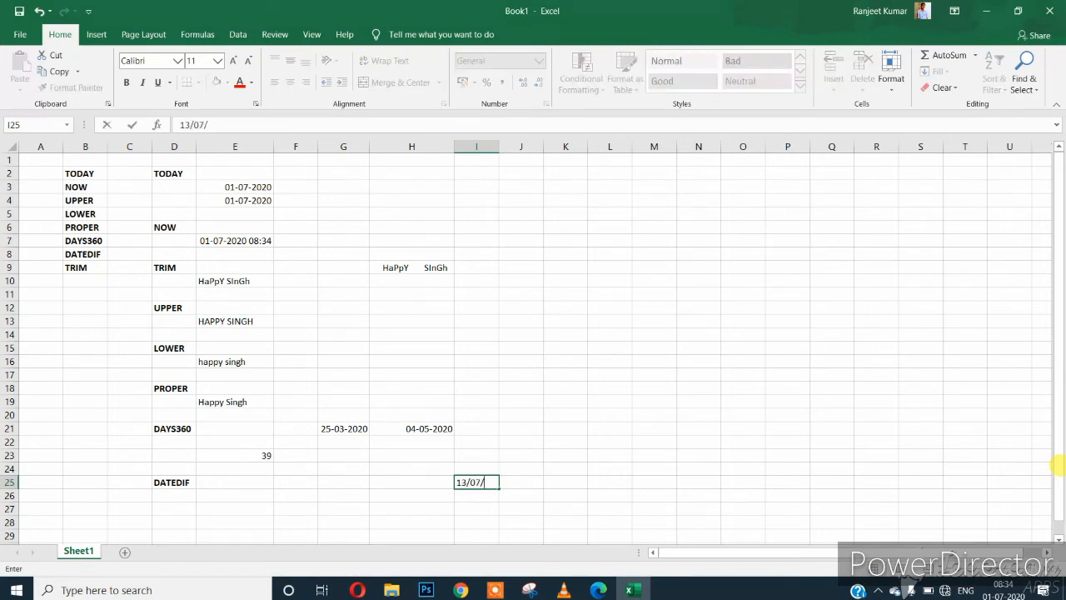
text(1997)
key(Return)
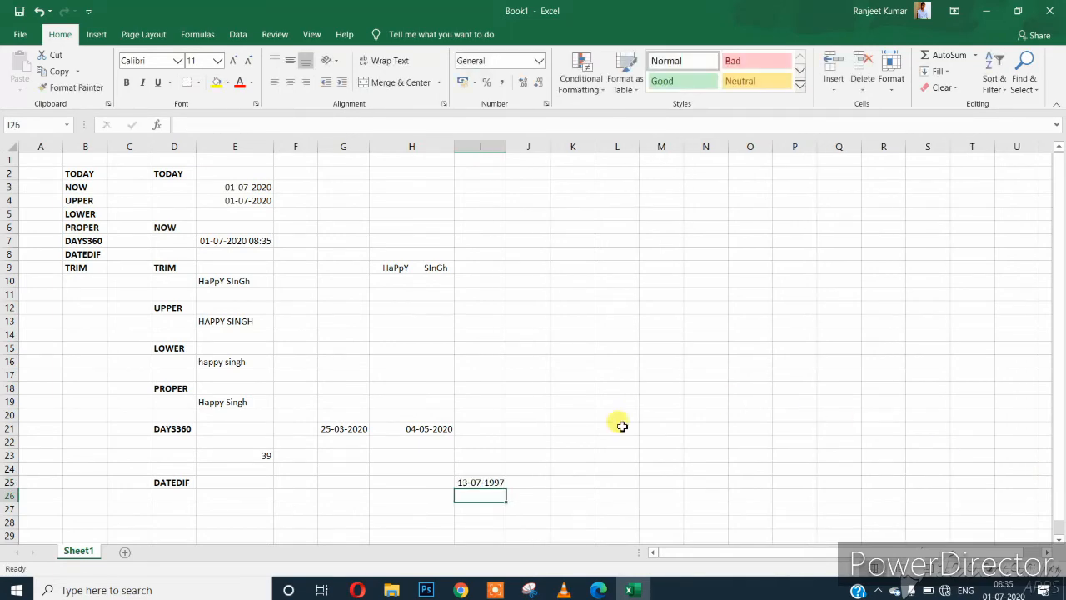
scroll(490, 477, down, 3)
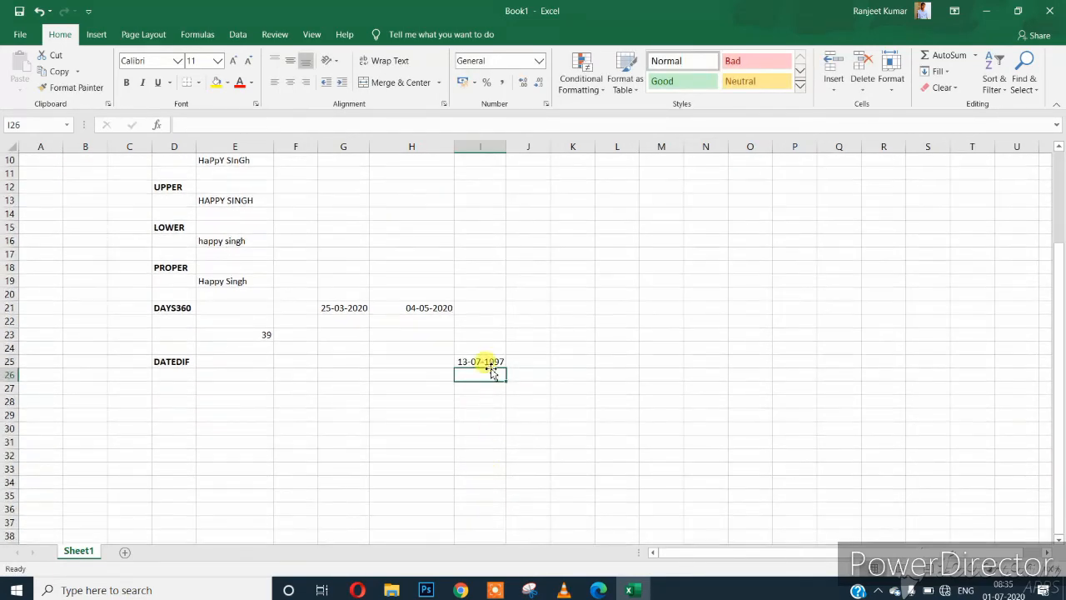
Enter YEAR in E27 beneath the DATEDIF heading.
click(488, 367)
click(239, 380)
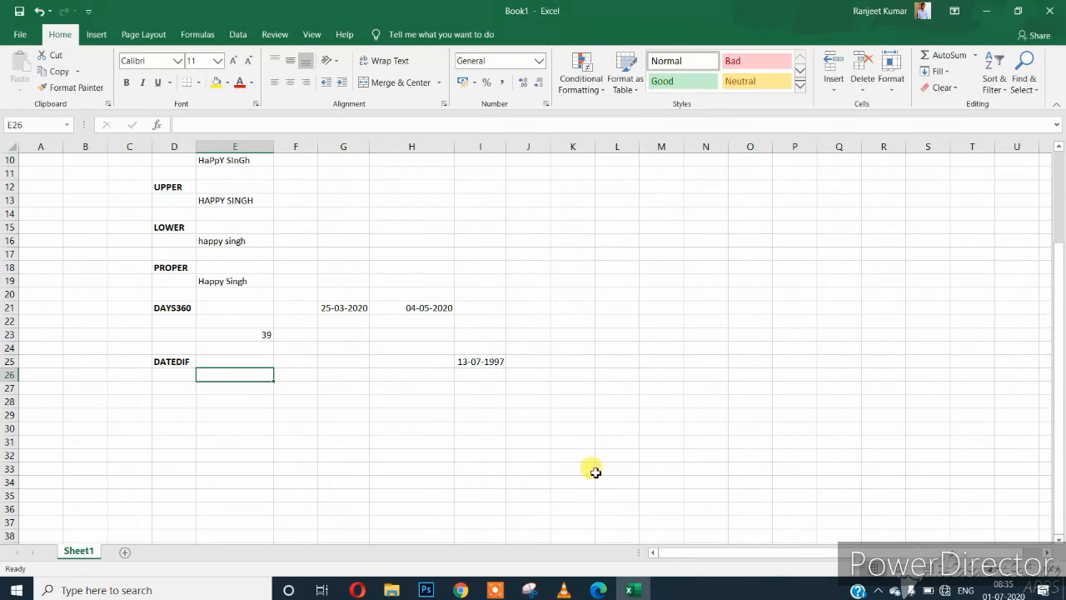
click(248, 385)
click(244, 375)
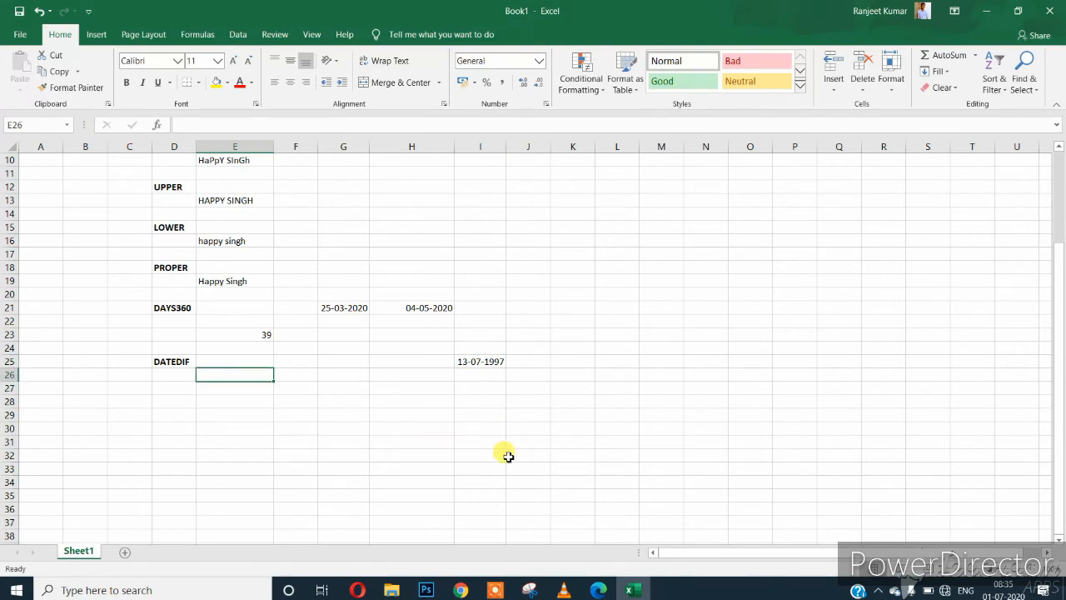
click(255, 388)
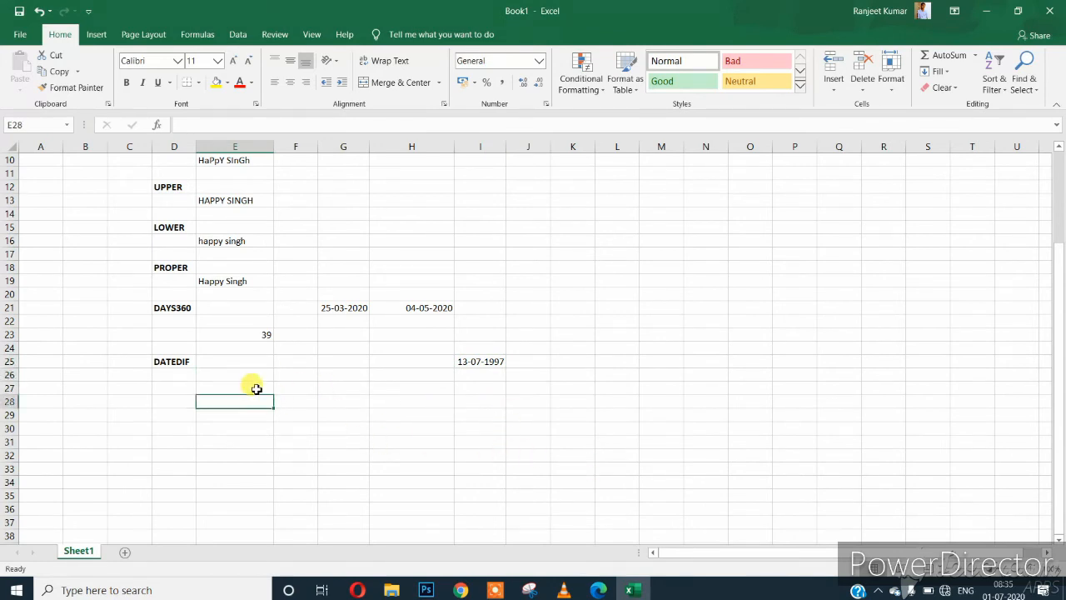
text(YEAR)
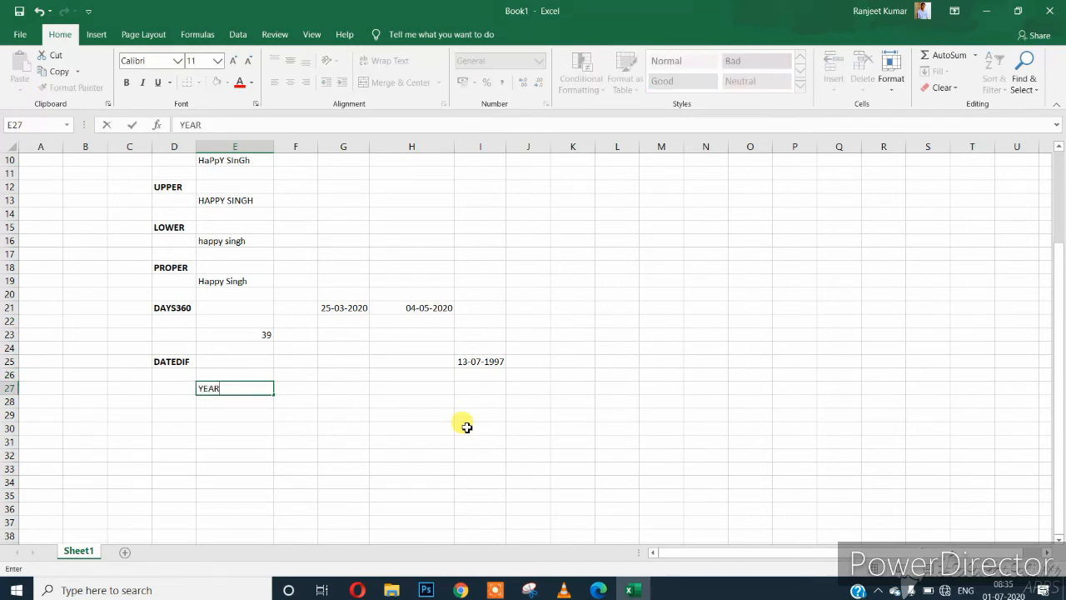
key(Return)
Enter MONTH in E28 and DAYS in E29.
text(MONTH)
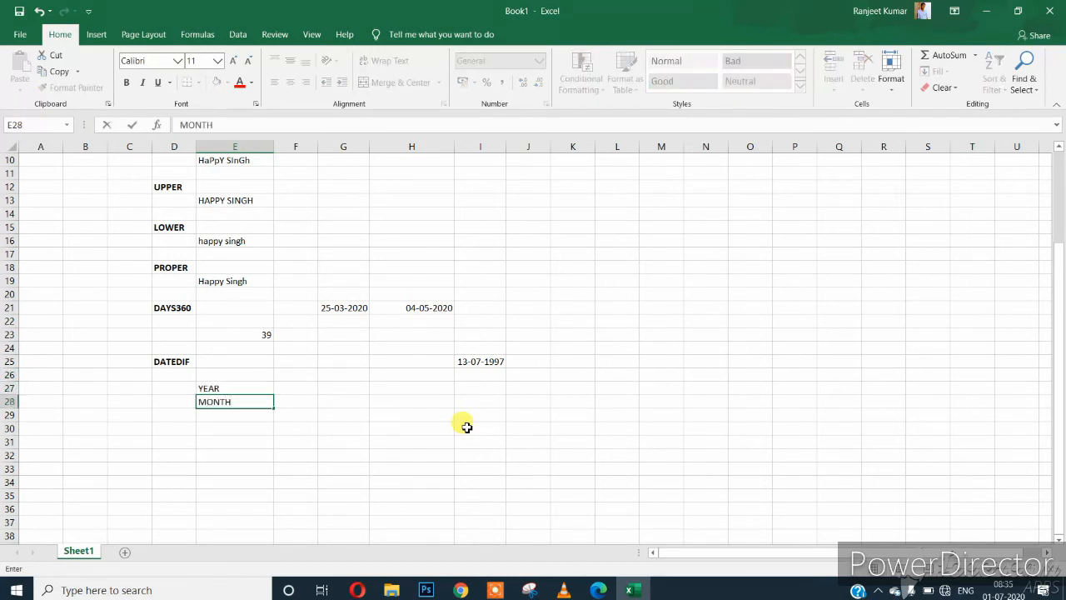
key(Return)
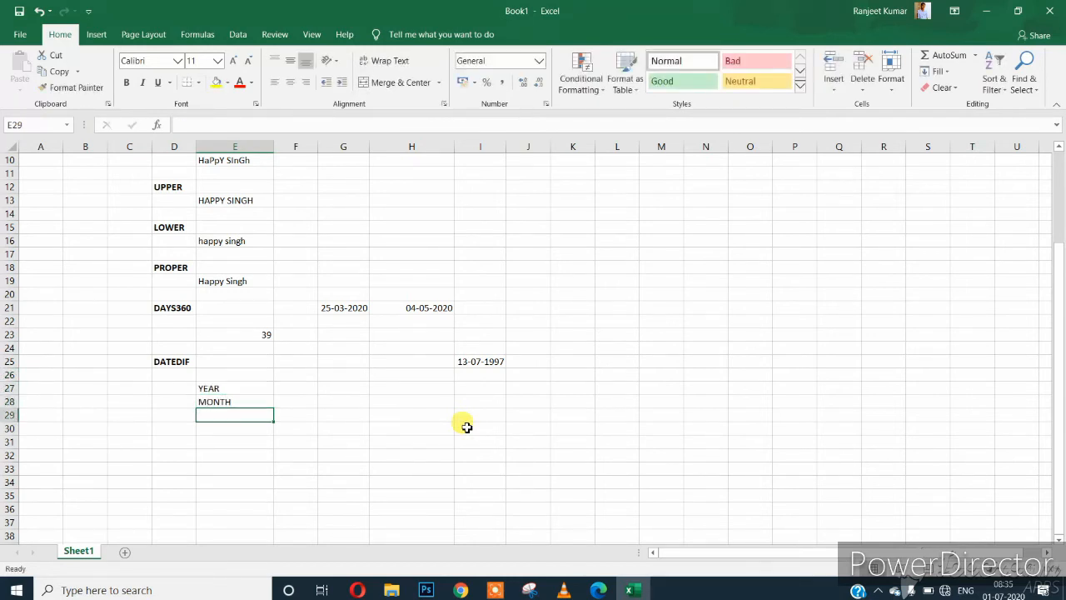
text(DAYS)
key(Return)
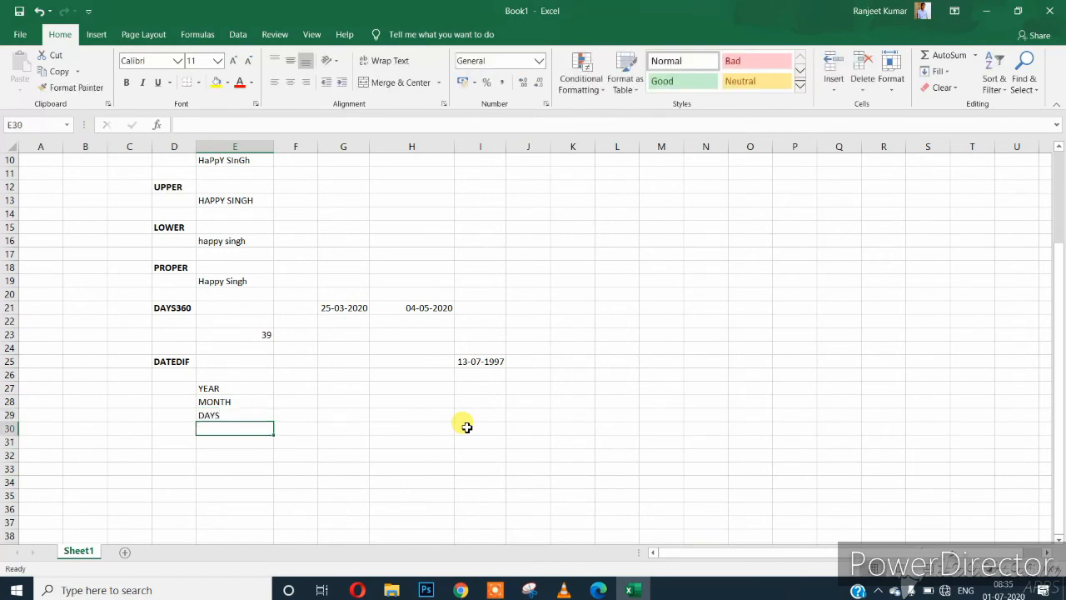
key(Up)
key(Right)
key(Up)
key(Up)
key(Up)
key(Down)
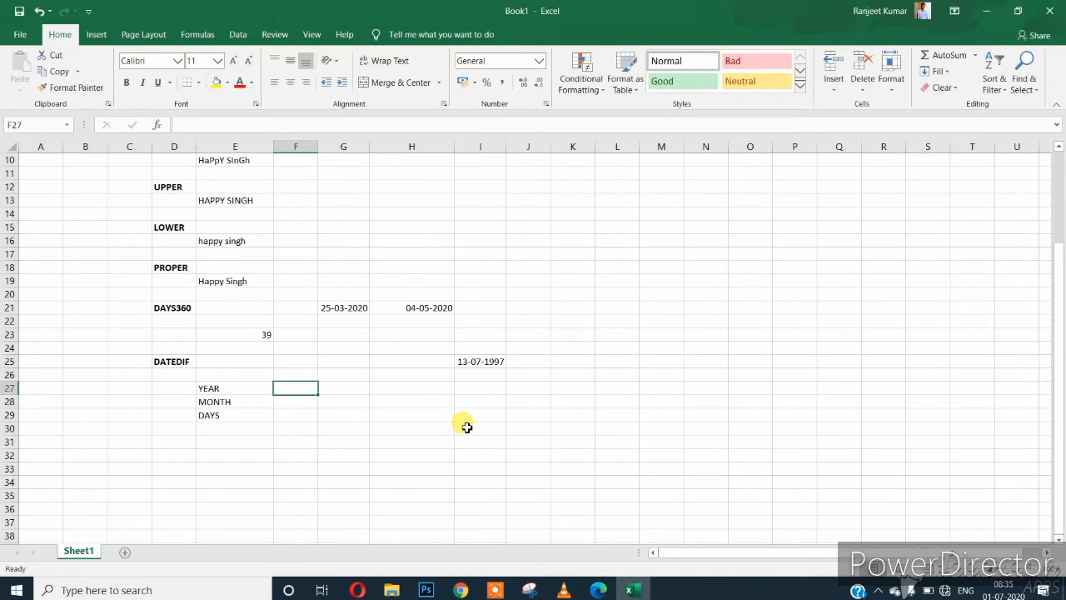
Enter =DATEDIF(I25,TODAY(),'Y') in F27, returning 22 years.
text(=DAYES)
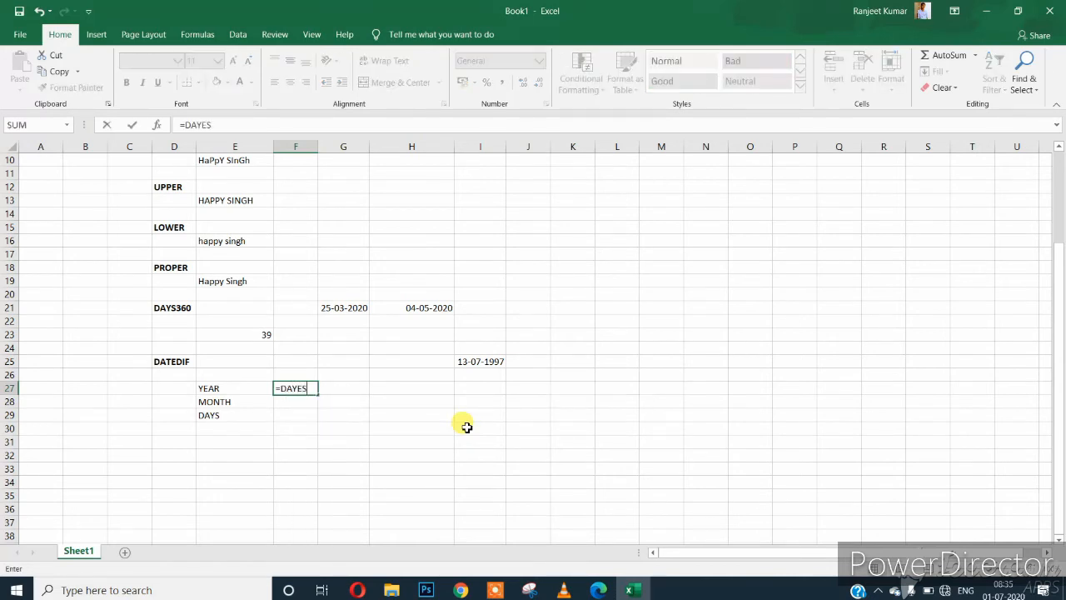
key(BackSpace)
key(BackSpace)
key(BackSpace)
text(T)
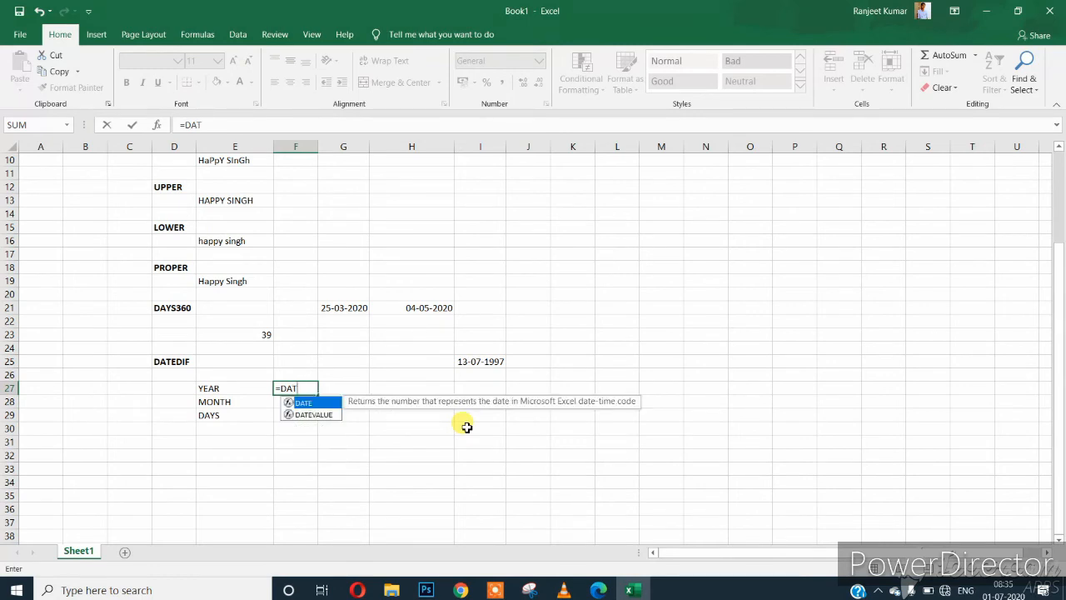
text(EDIF)
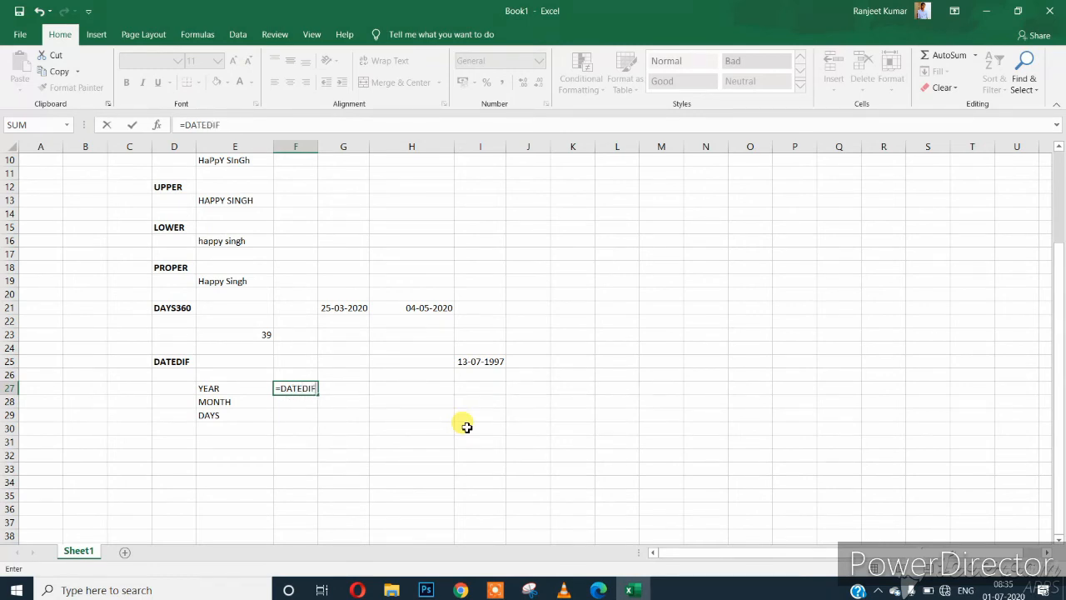
text(()
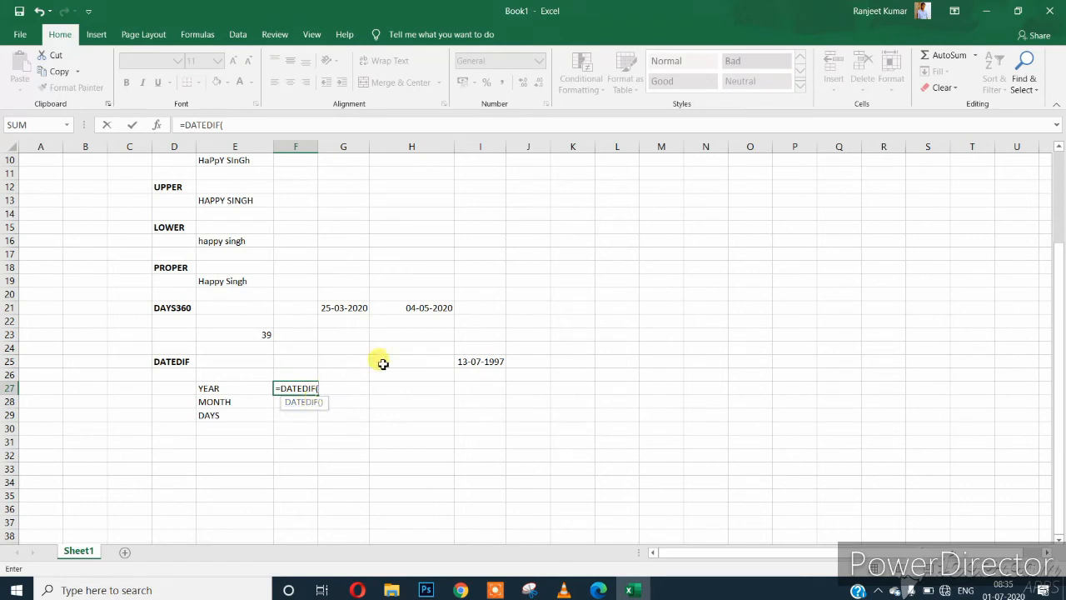
click(475, 360)
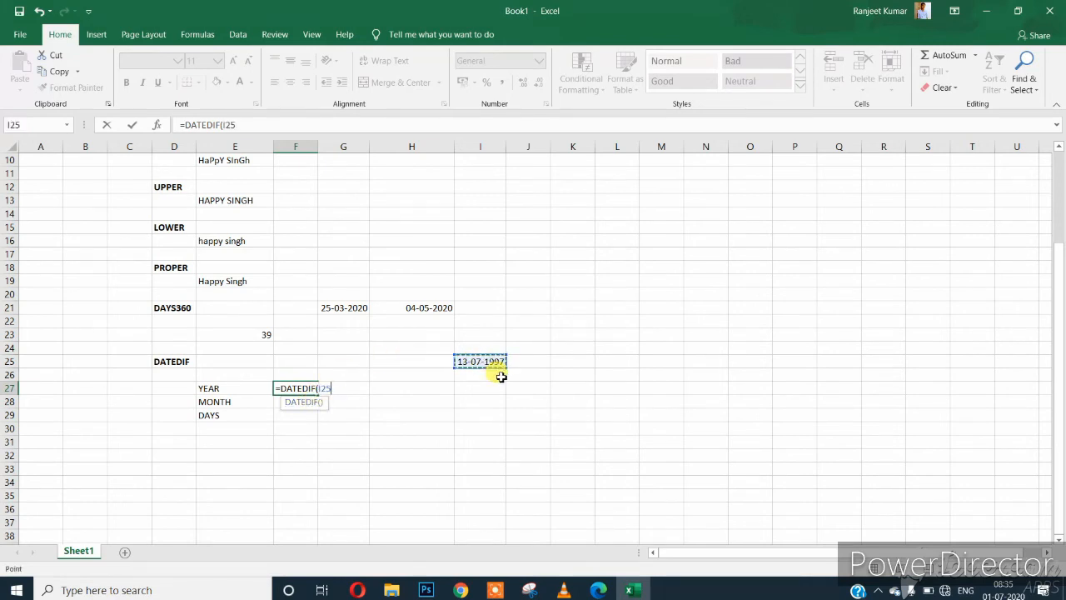
text(,)
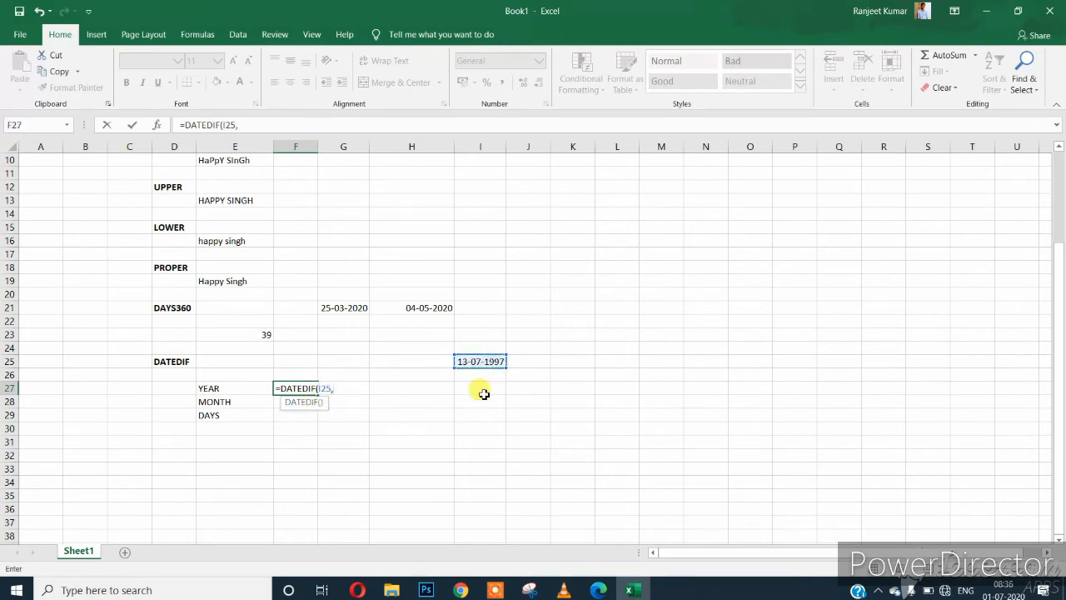
text(T)
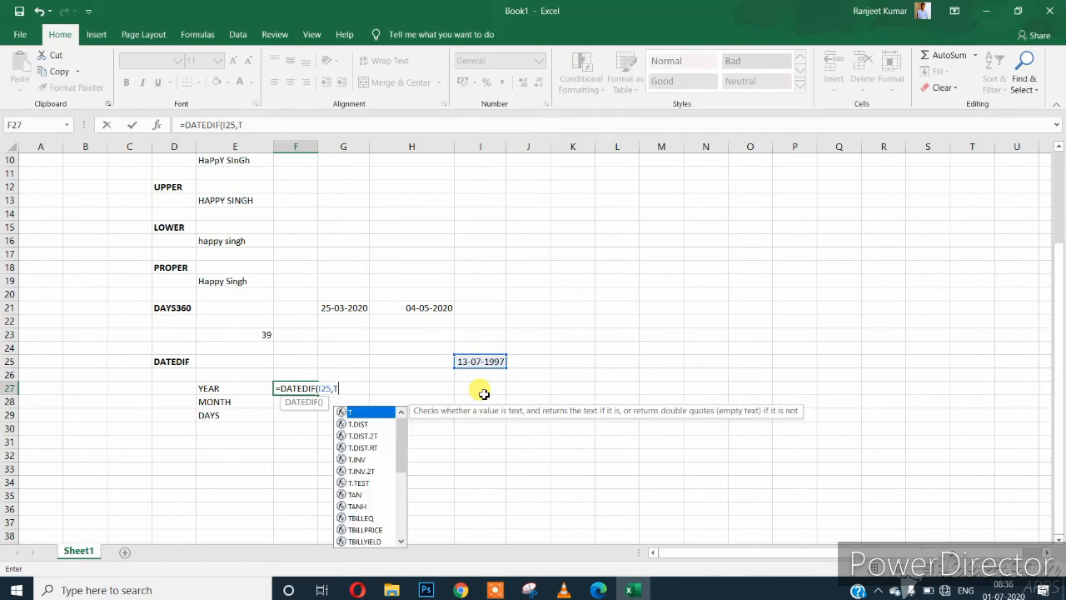
text(ODAY())
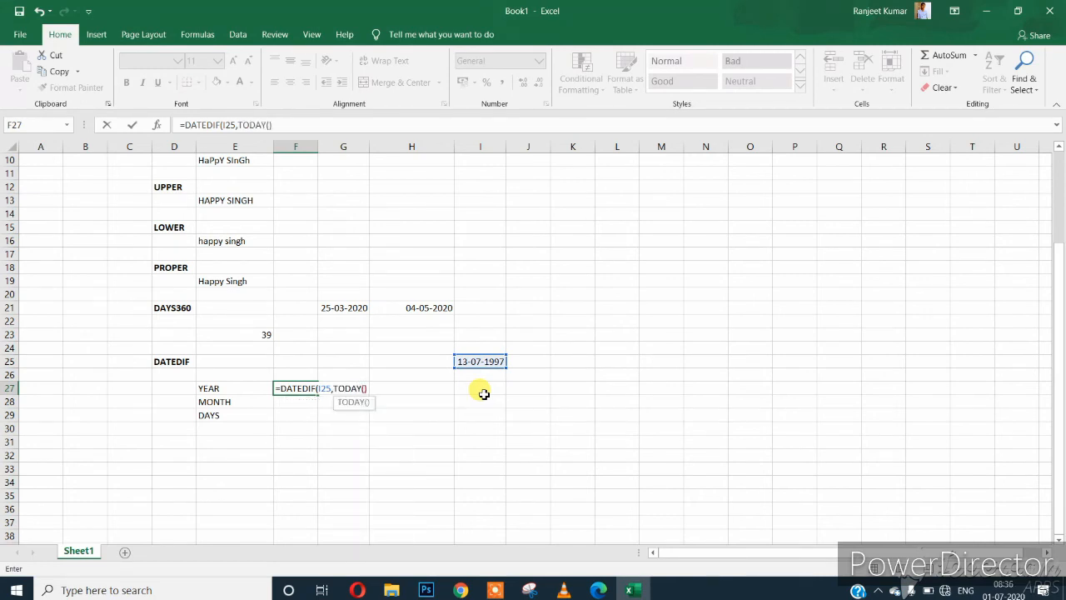
text(,)
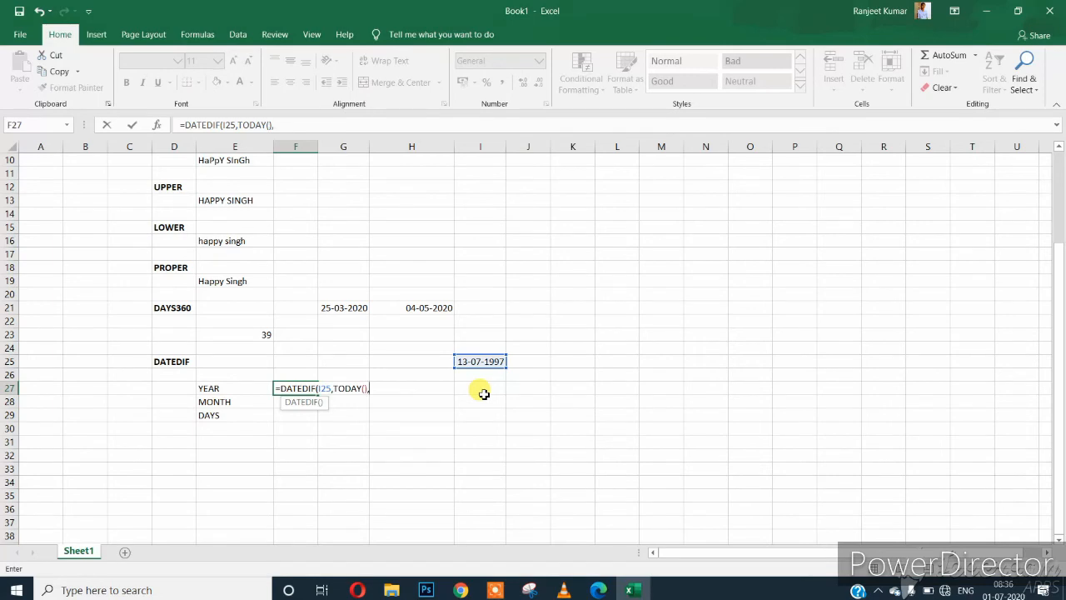
text("Y"))
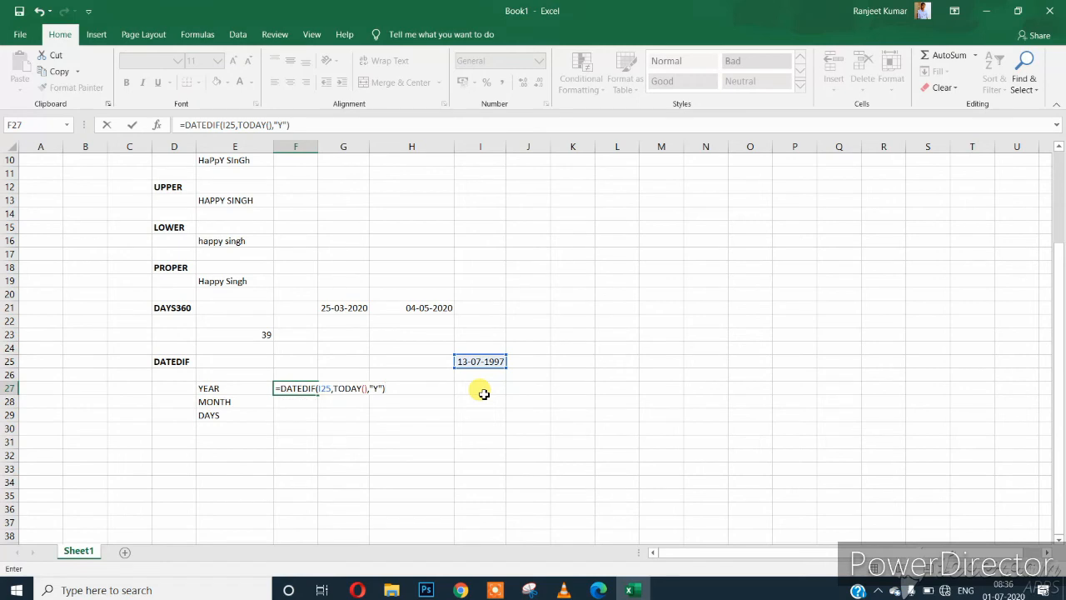
key(Return)
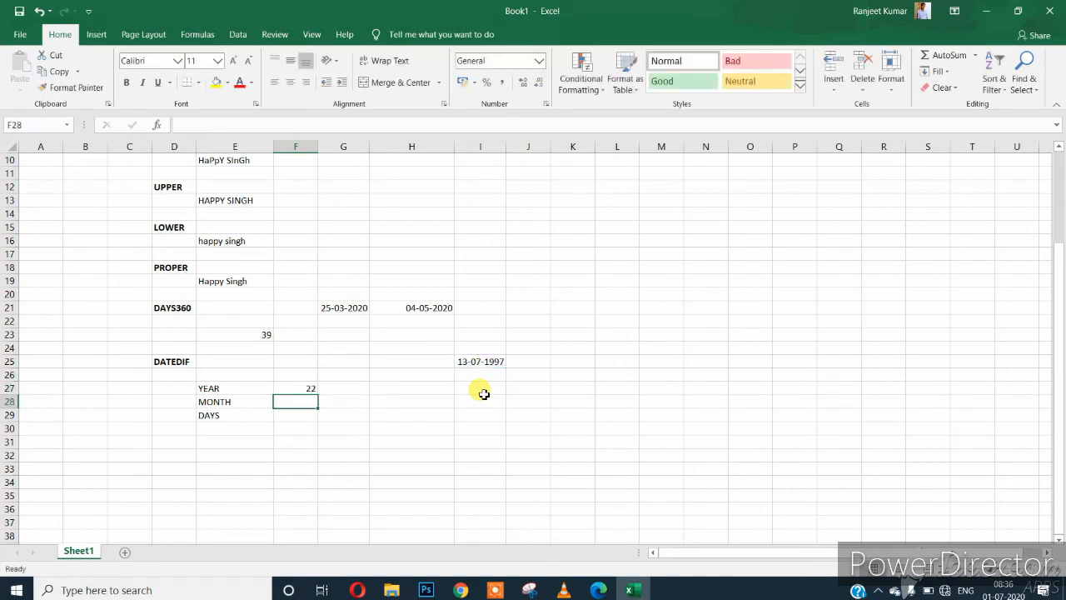
key(Up)
Enter =DATEDIF(I25,TODAY(),'M') in F28, giving 275 total months.
key(Down)
text(=DATEDIF)
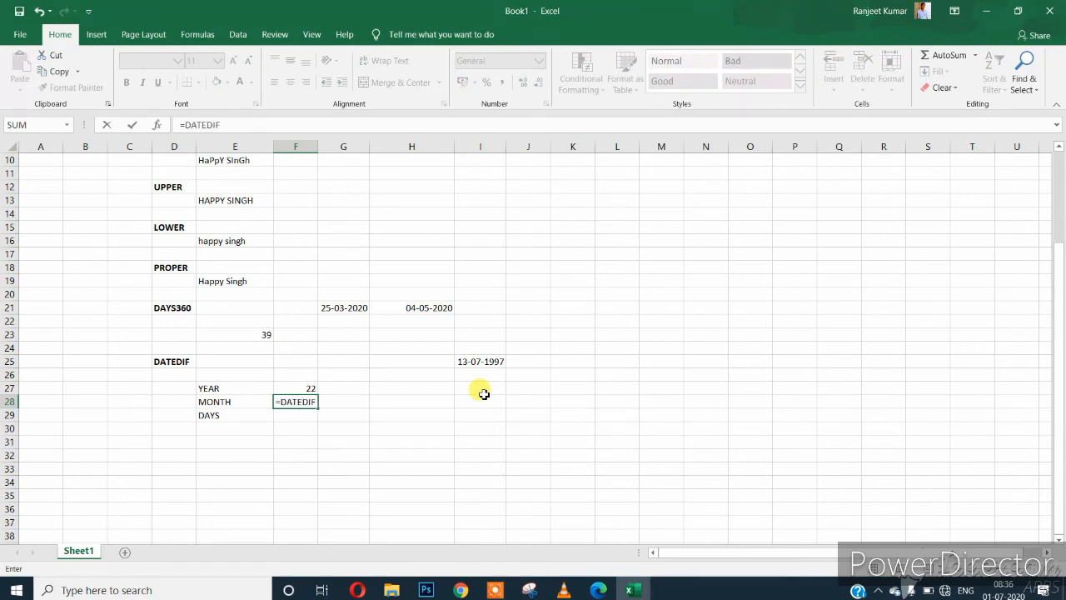
text(()
click(481, 361)
text(,)
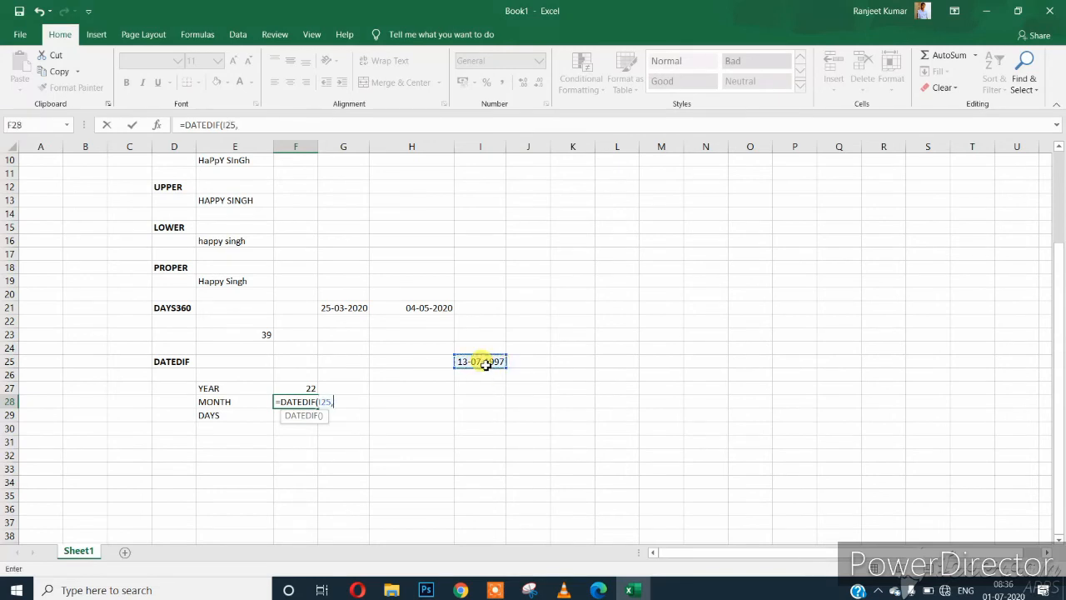
text(TODAY)
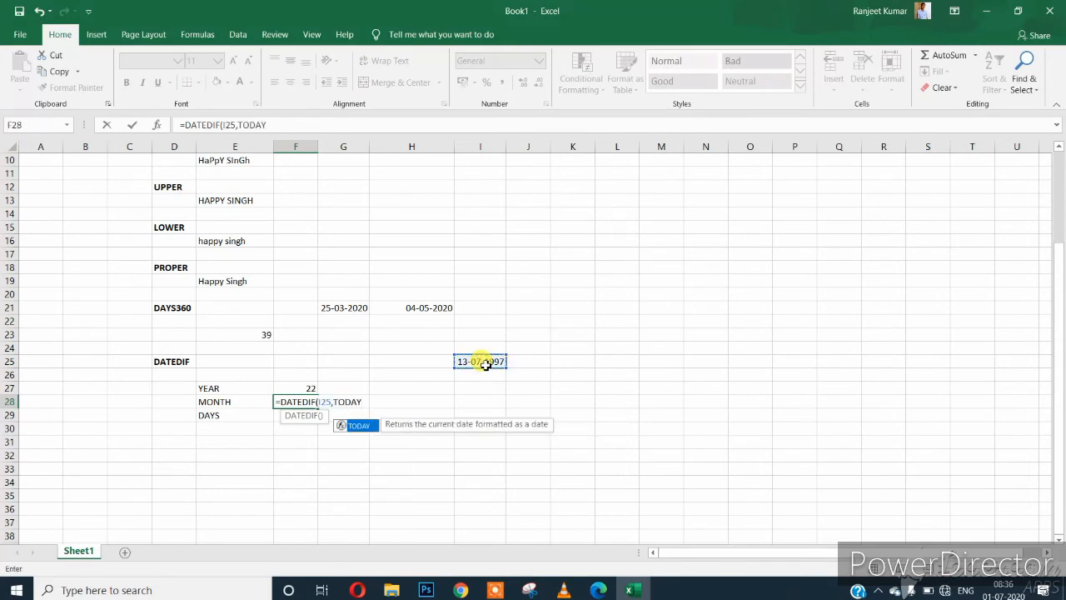
text((),)
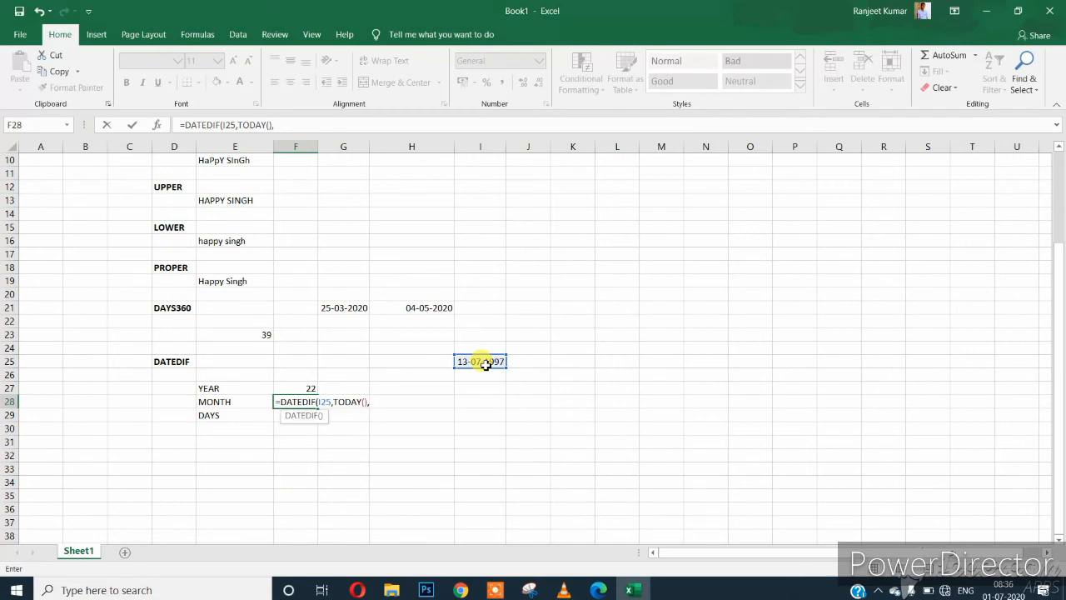
text("M"))
key(Return)
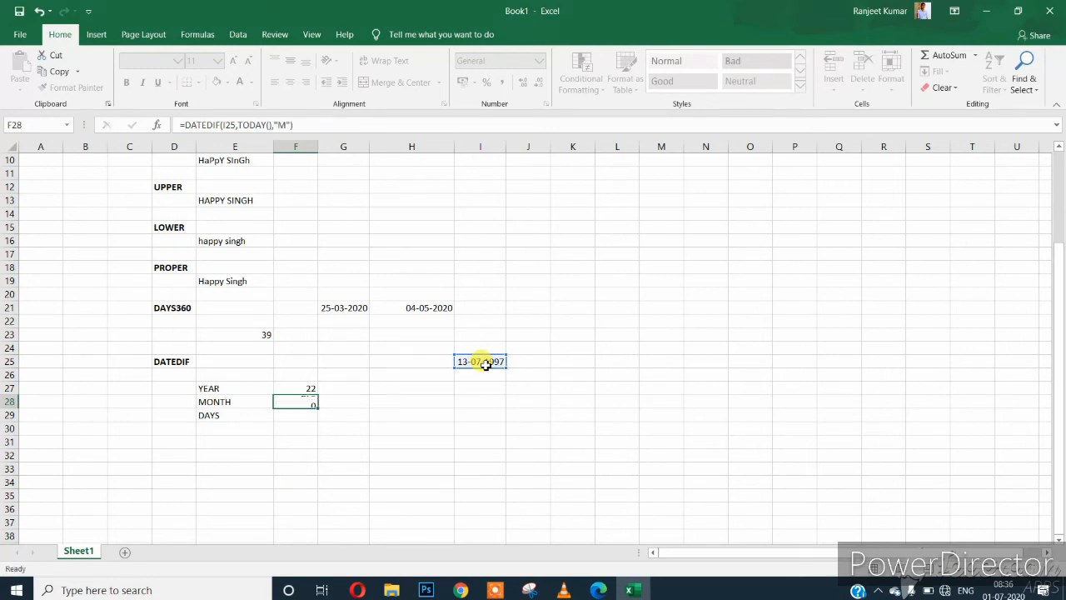
click(474, 359)
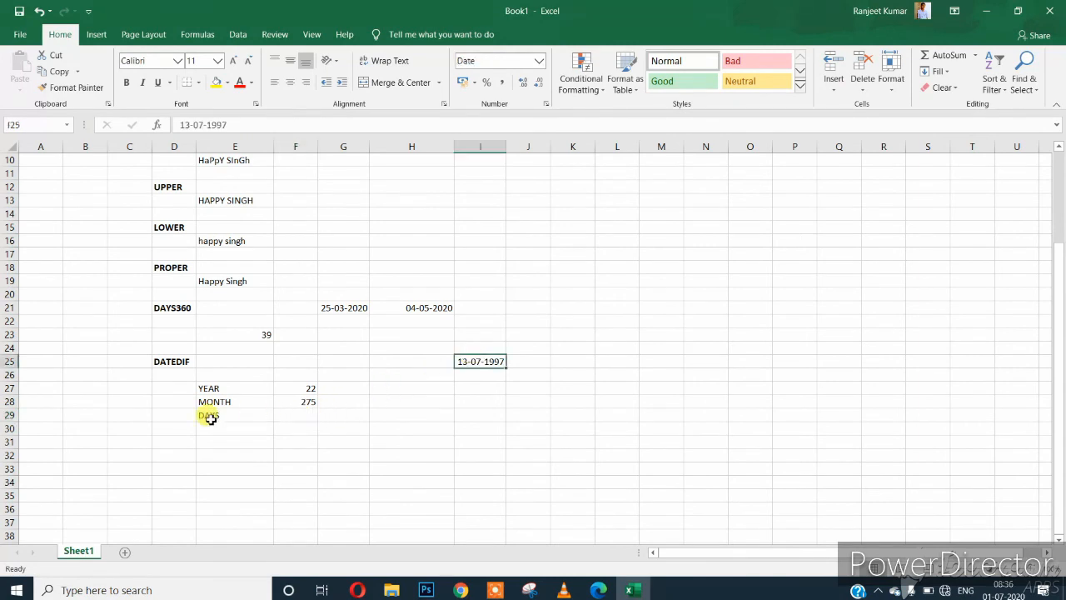
Change F28's unit from 'M' to 'YM' so MONTH shows 11.
click(290, 404)
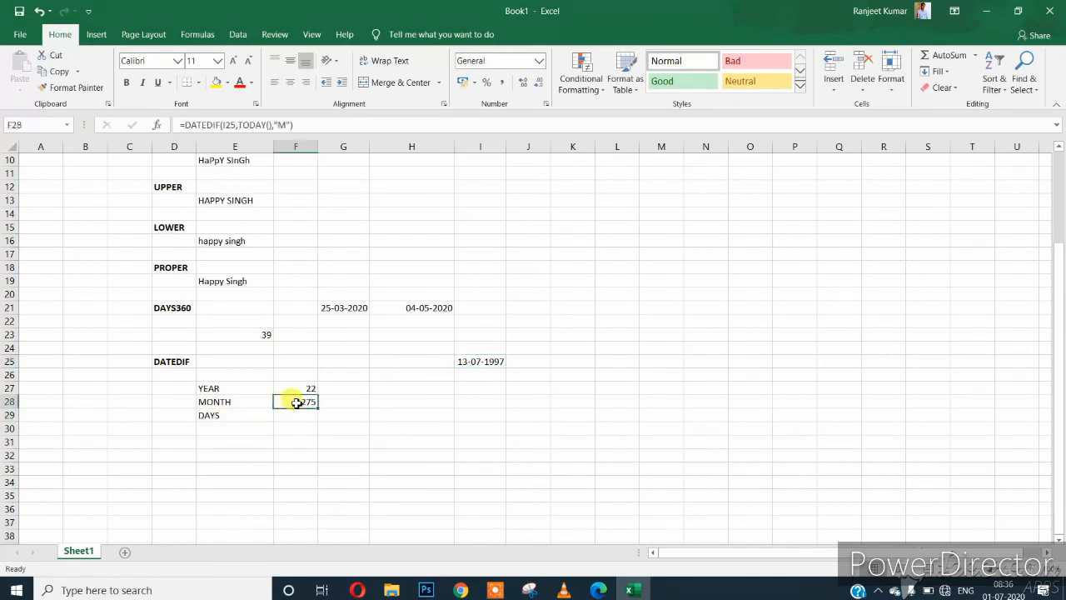
double_click(290, 403)
click(374, 406)
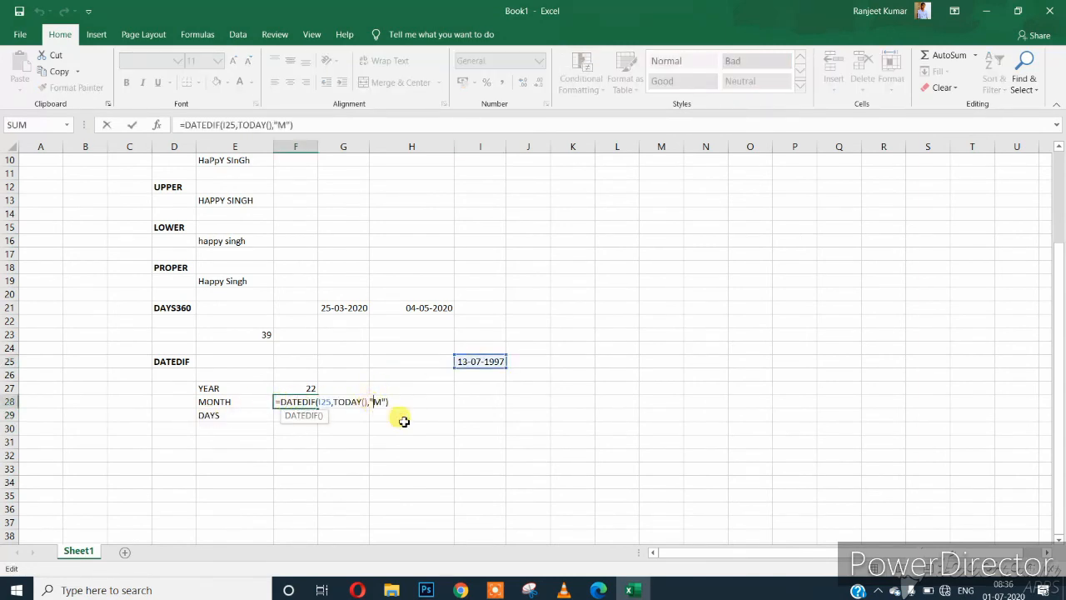
text(Y)
key(Return)
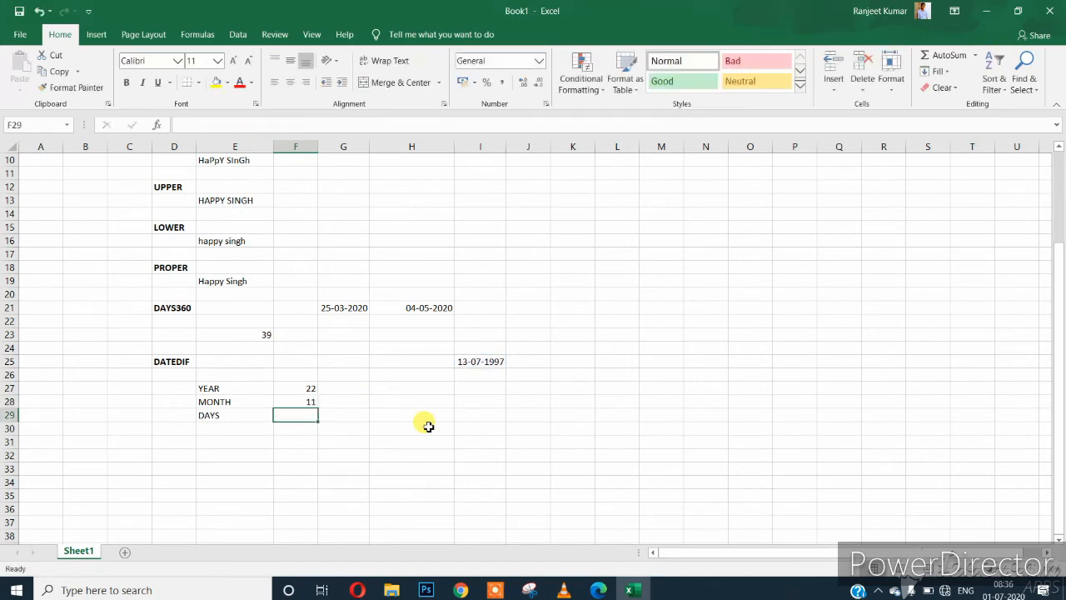
click(294, 391)
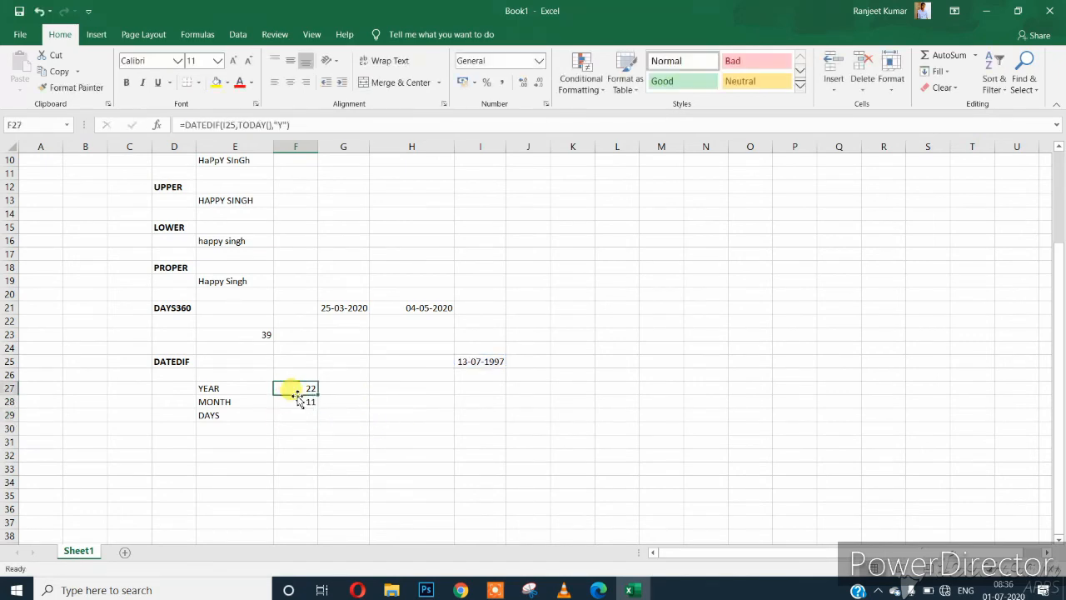
Enter =DATEDIF(I25,TODAY(),"YD") in F29 beside DAYS, returning 353.
click(299, 404)
click(301, 414)
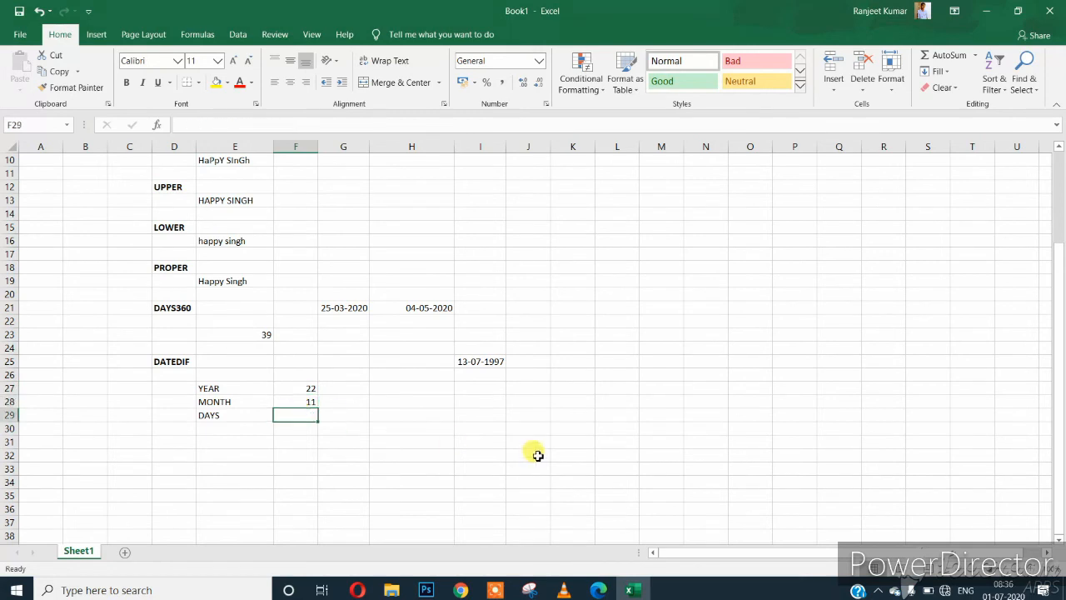
text(=DAT)
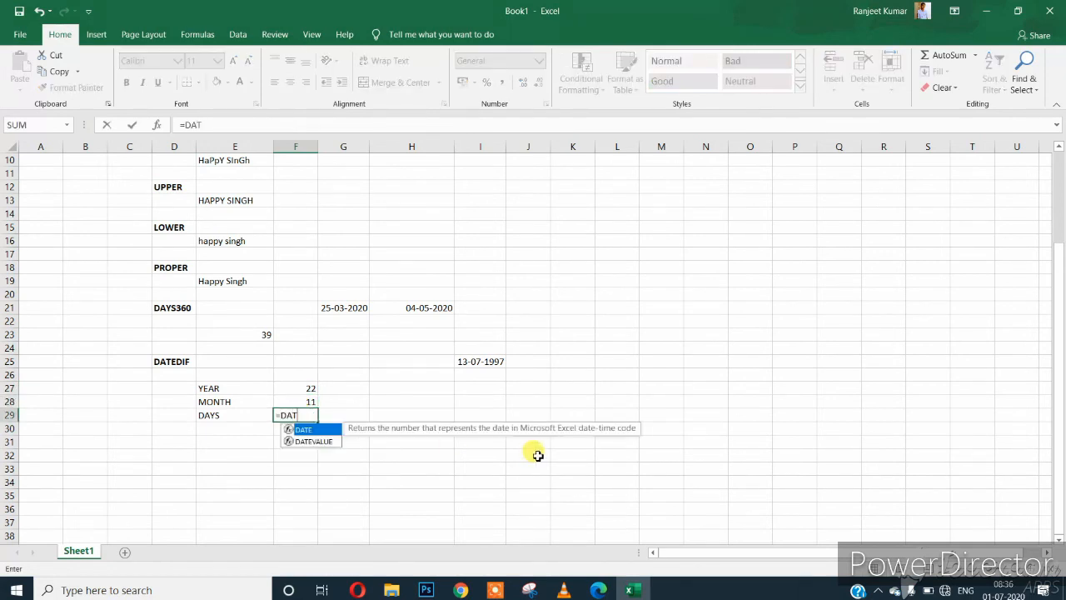
text(EDIF()
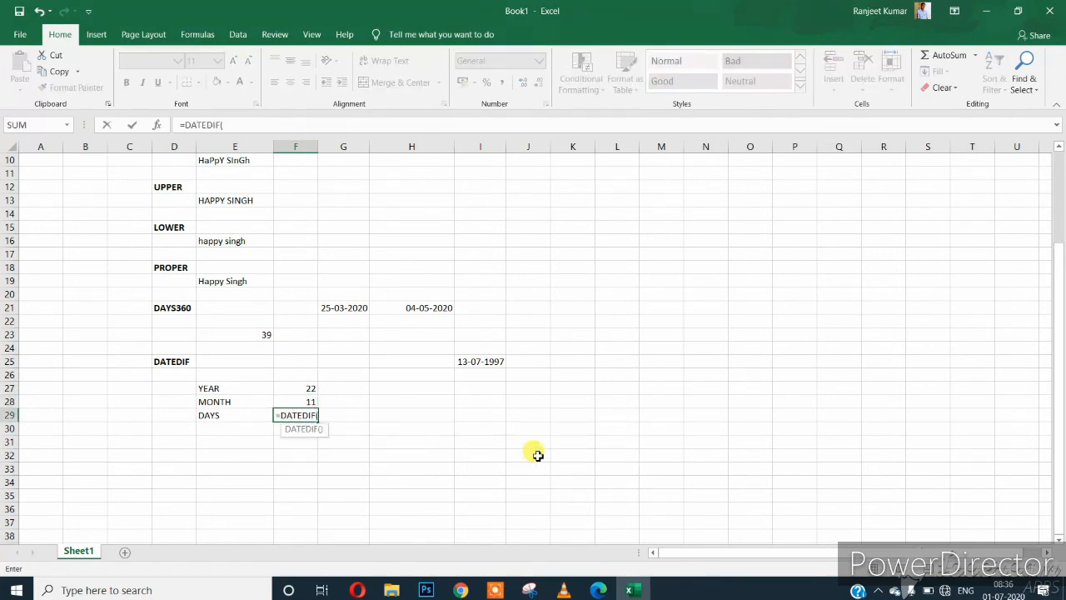
click(496, 371)
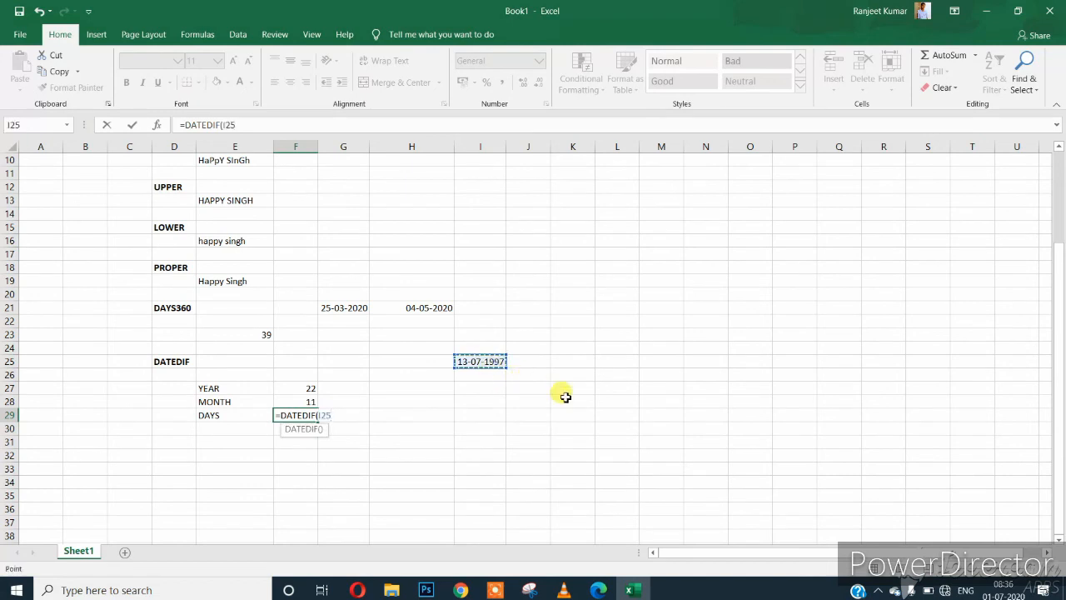
text(,T)
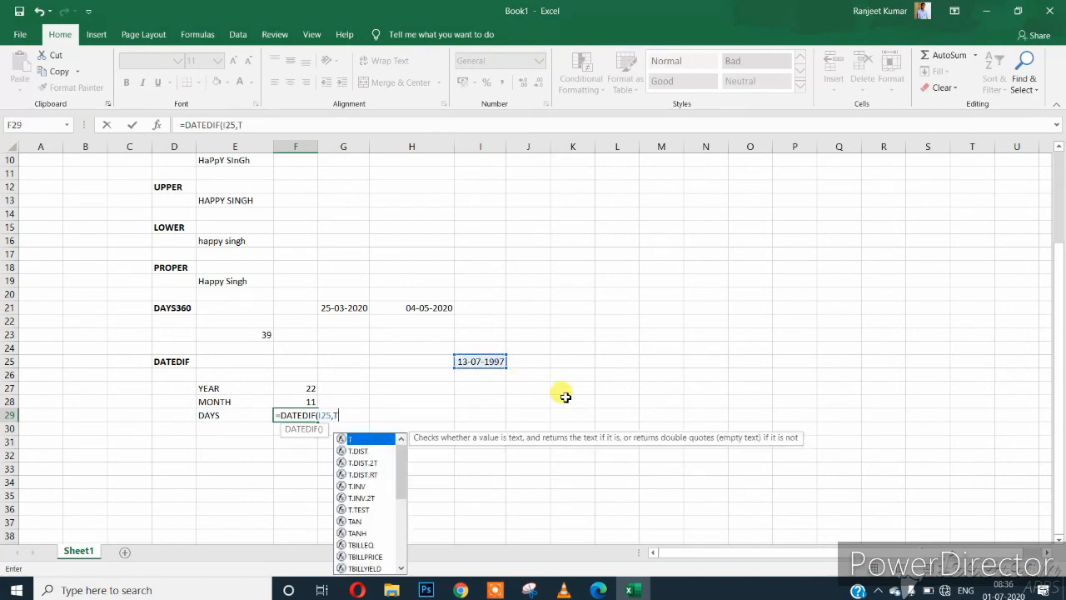
text(ODAY(),)
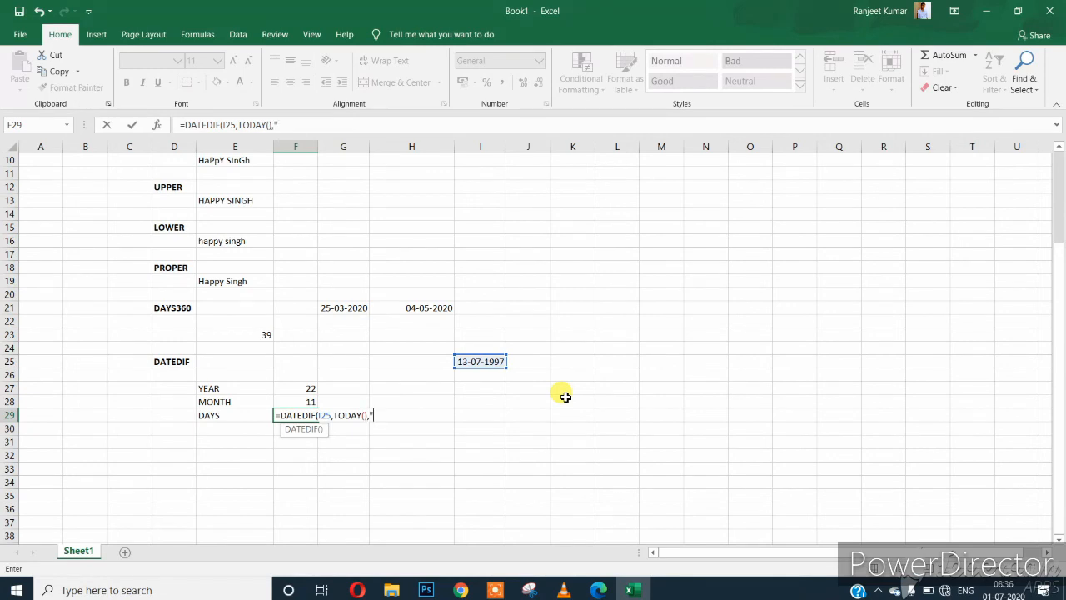
text("YD")
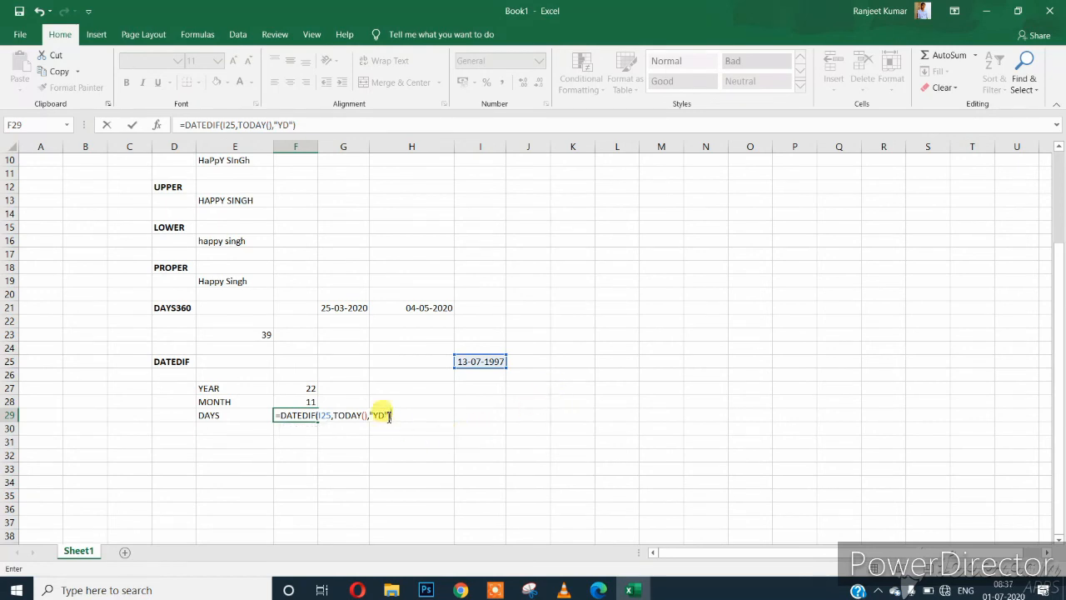
key(Return)
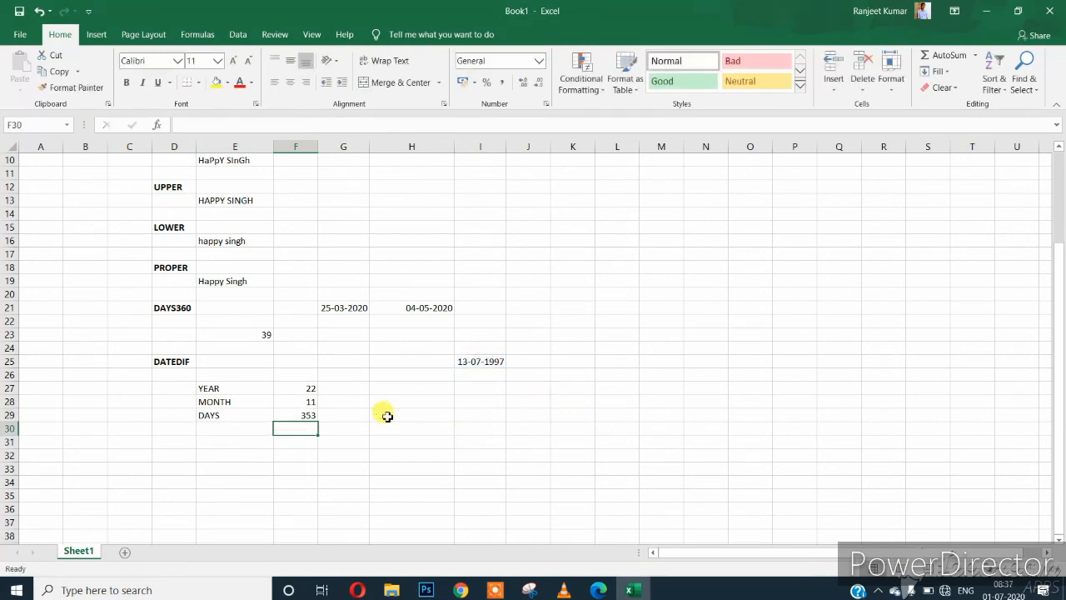
Change the F29 DATEDIF unit from "YD" to "MD" so DAYS shows 18.
click(301, 417)
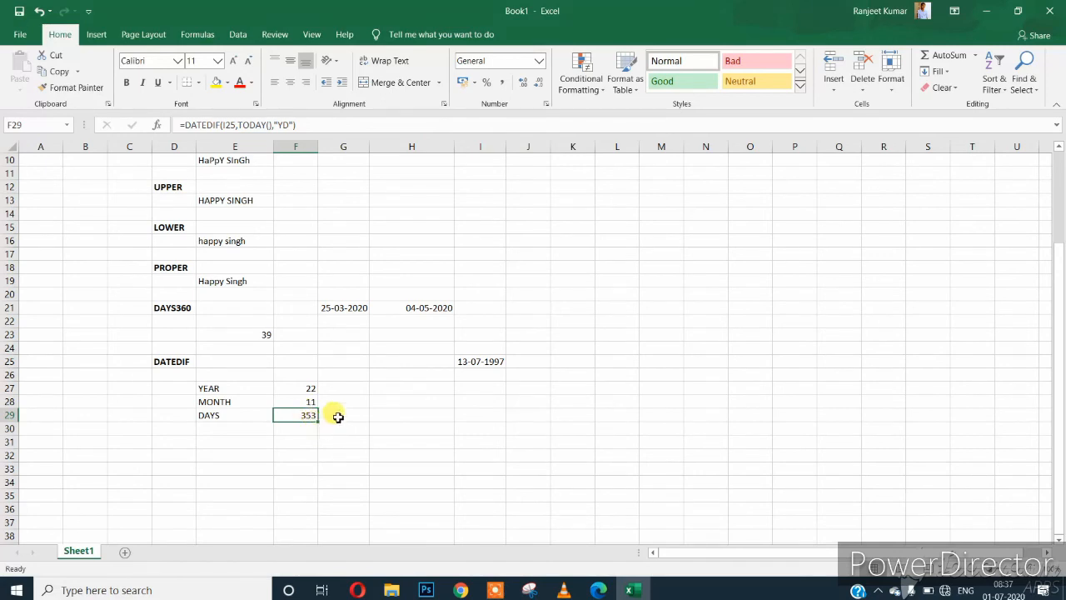
key(F2)
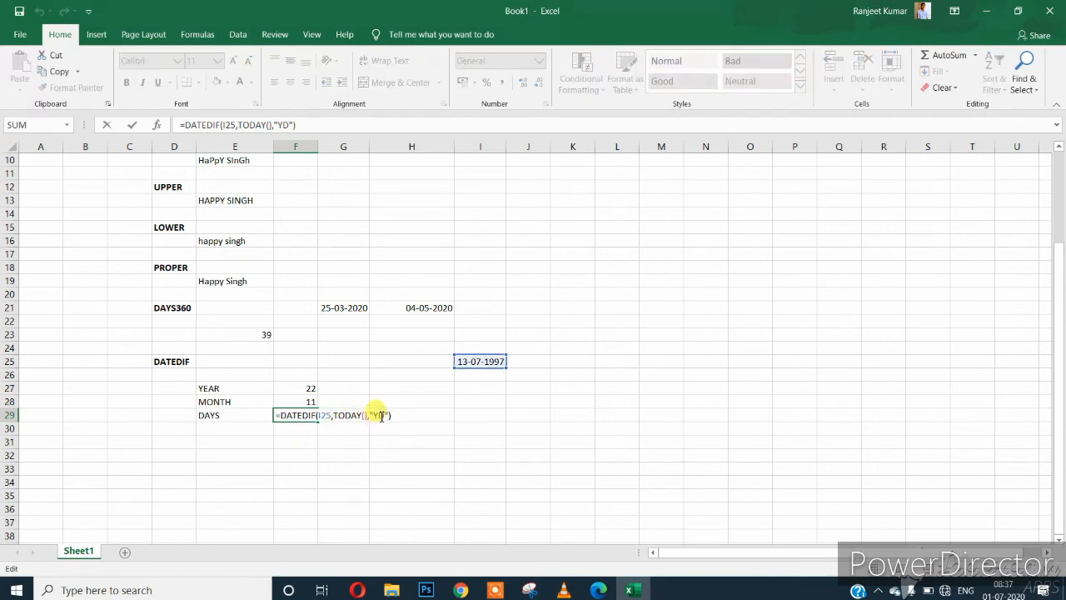
click(377, 415)
key(BackSpace)
text(M)
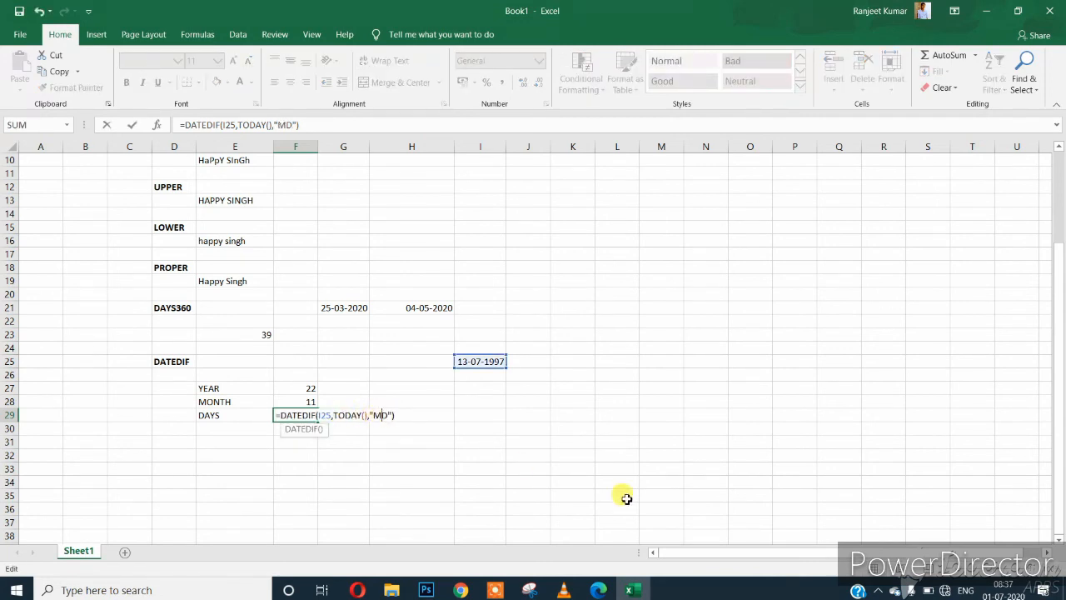
key(Return)
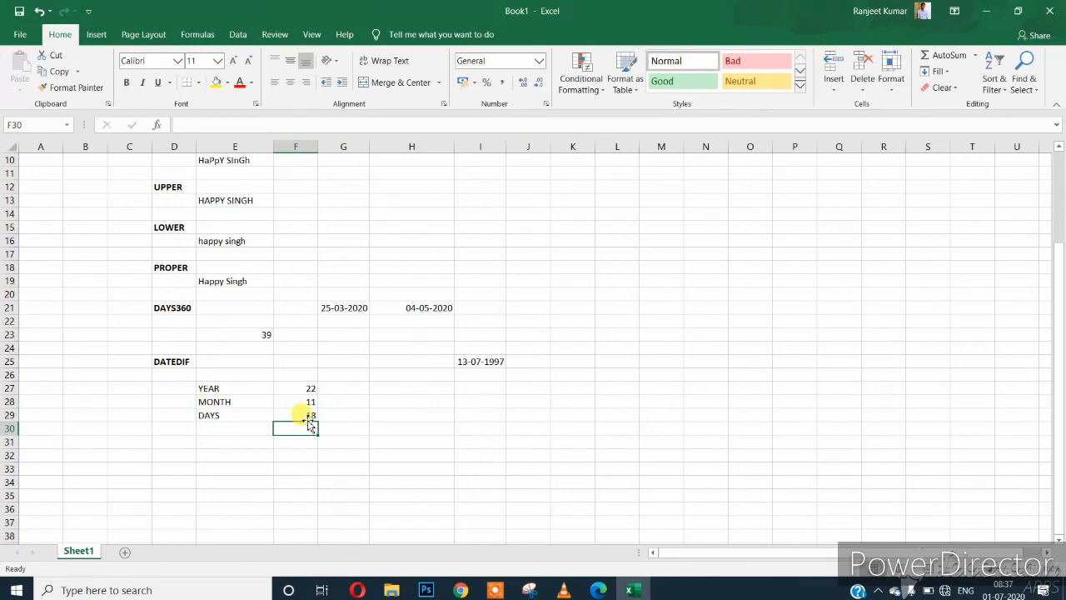
click(308, 414)
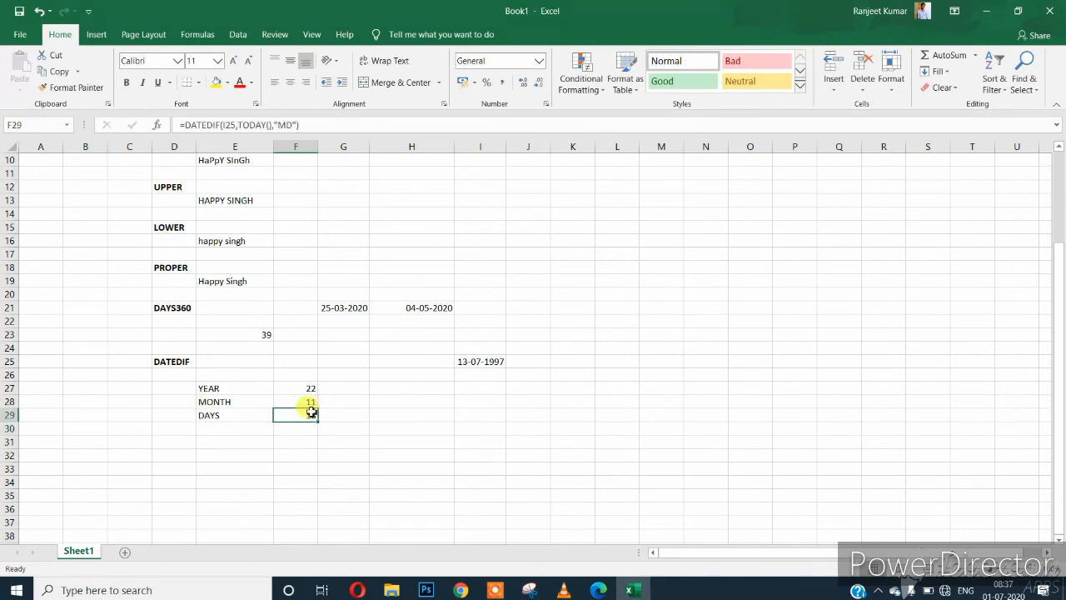
Compare the DATEDIF formulas behind the YEAR, MONTH and DAYS results.
drag(302, 388, 304, 415)
click(354, 454)
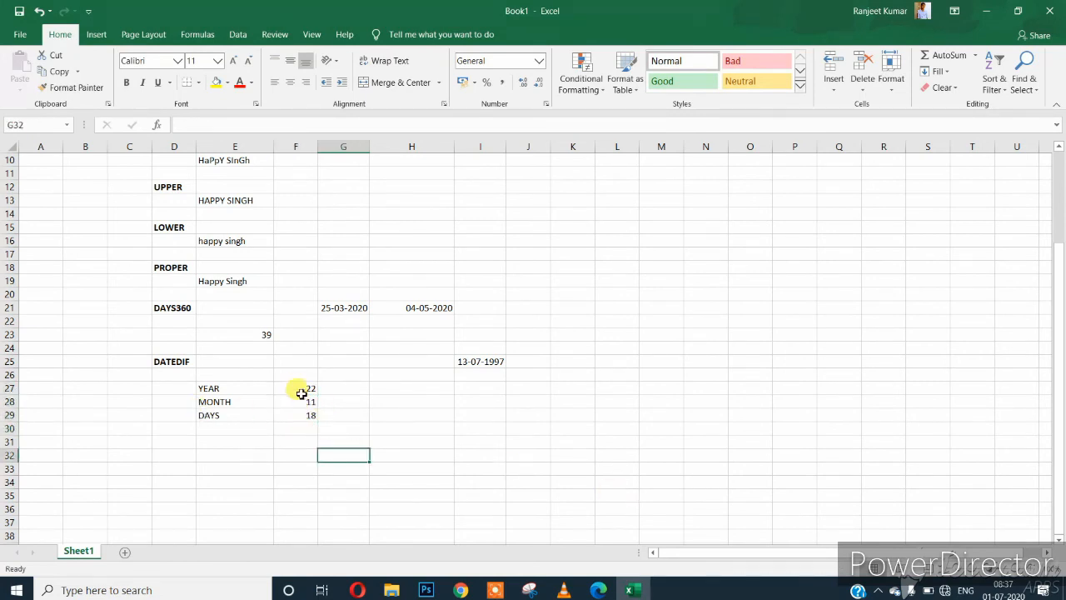
click(299, 389)
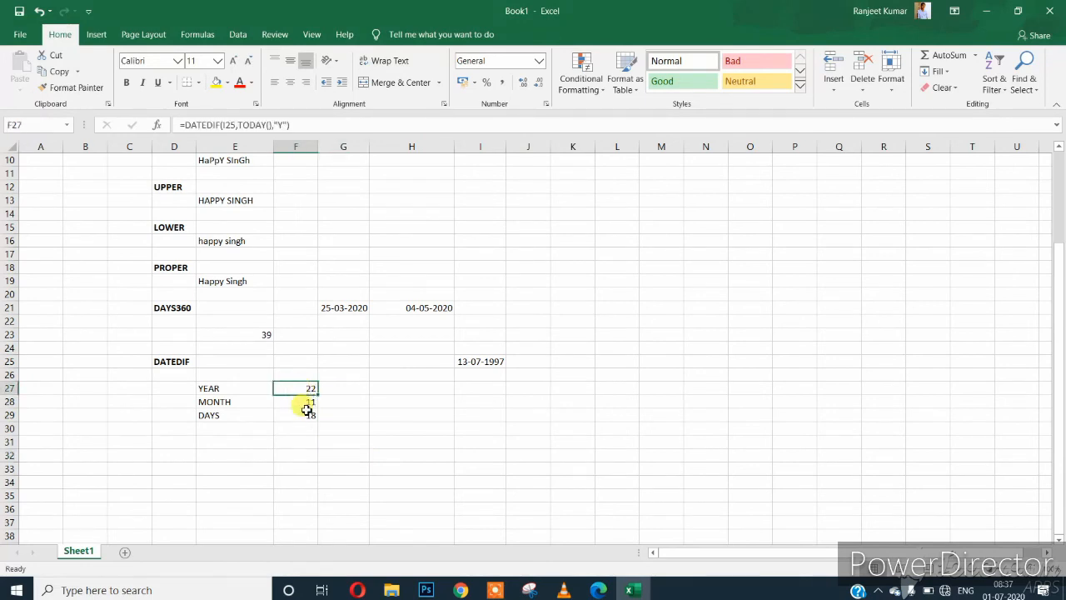
click(302, 404)
click(304, 419)
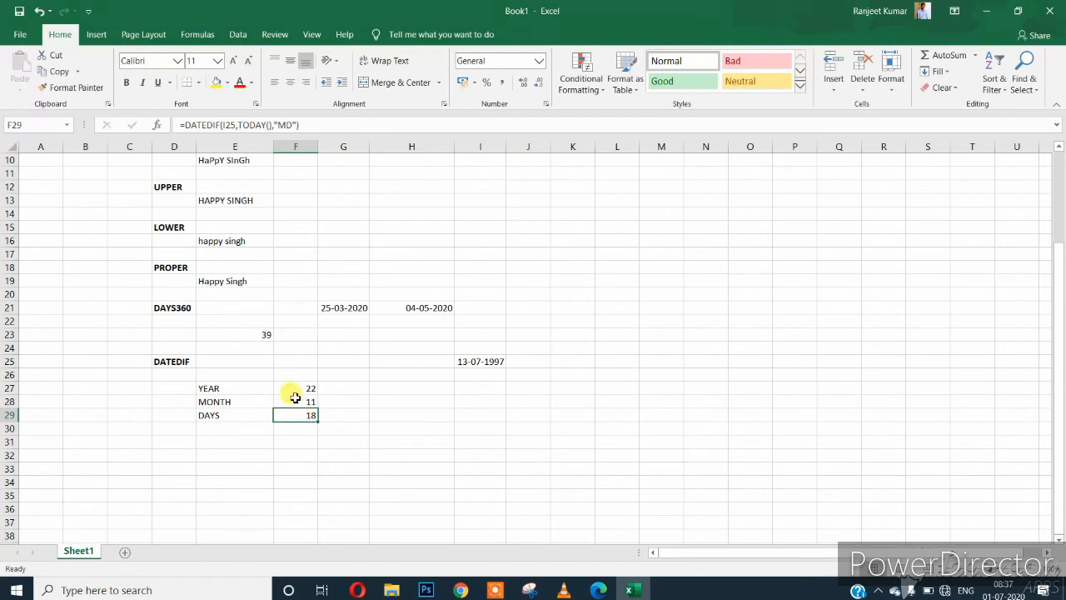
drag(292, 386, 297, 418)
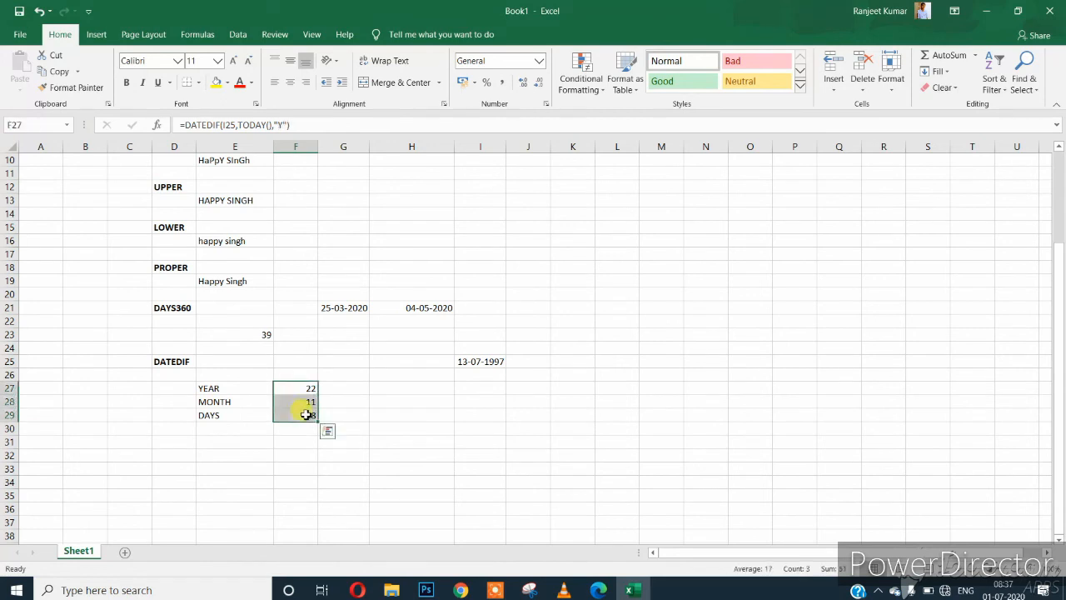
Change the F29 unit from "MD" to "D" so DAYS shows 8389 total days.
click(303, 414)
double_click(302, 414)
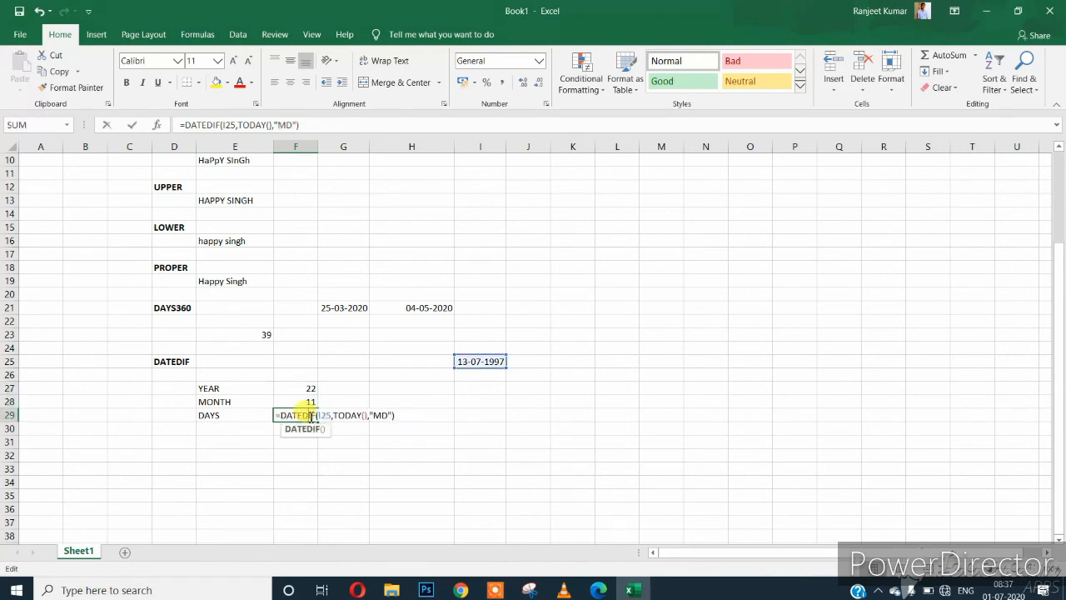
click(385, 417)
key(BackSpace)
key(Return)
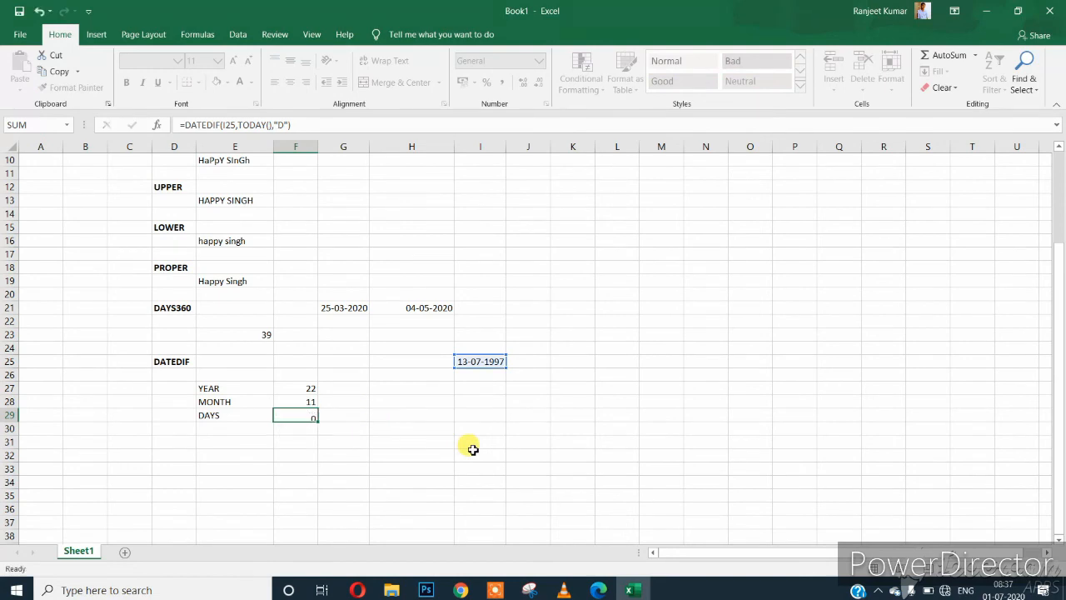
click(310, 417)
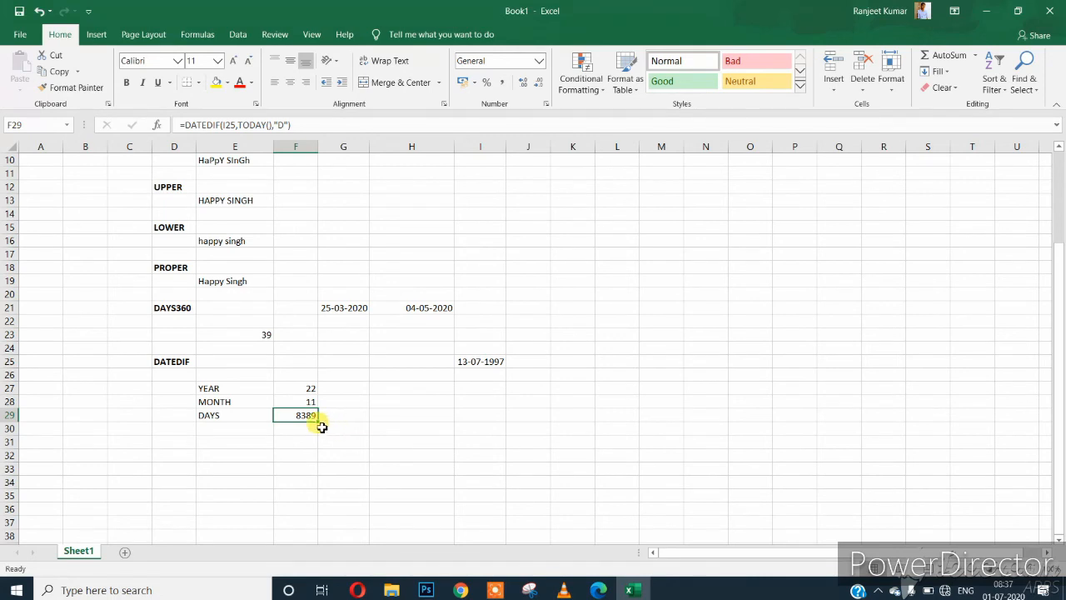
click(341, 417)
scroll(276, 378, up, 3)
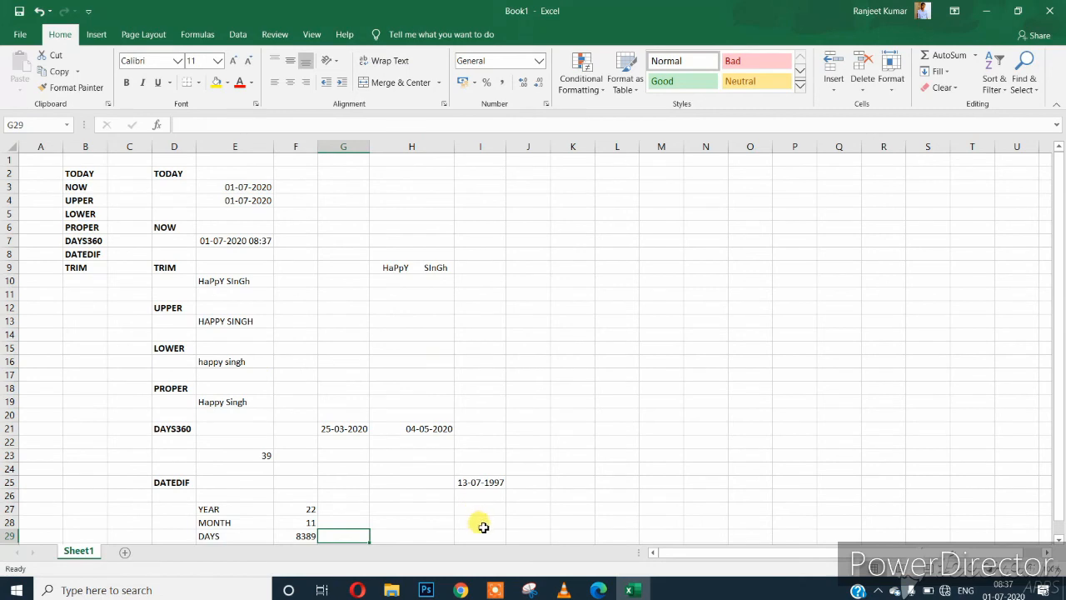
drag(90, 169, 478, 532)
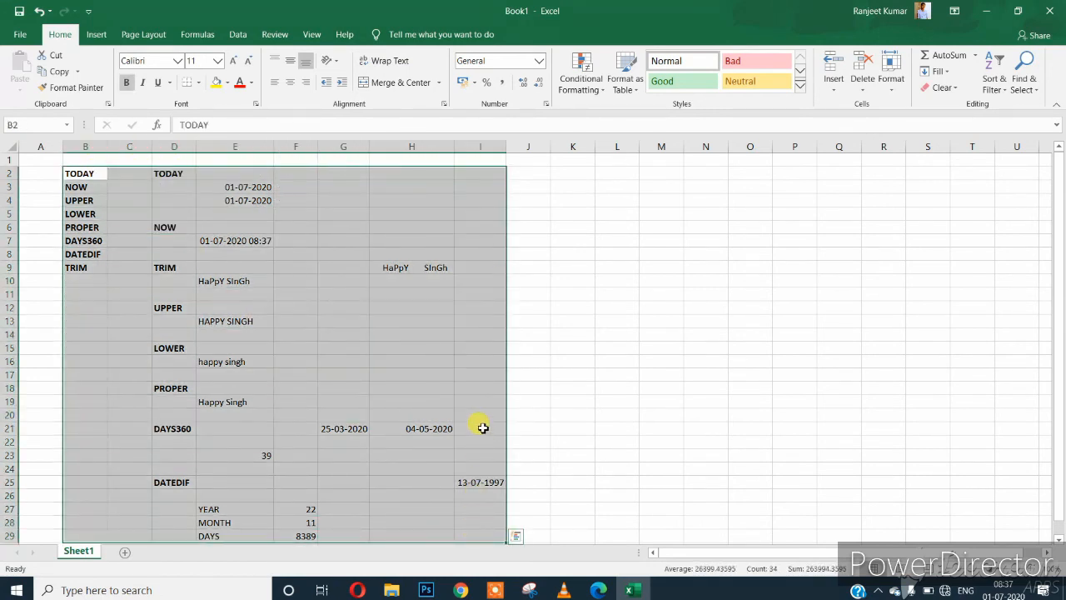
click(440, 372)
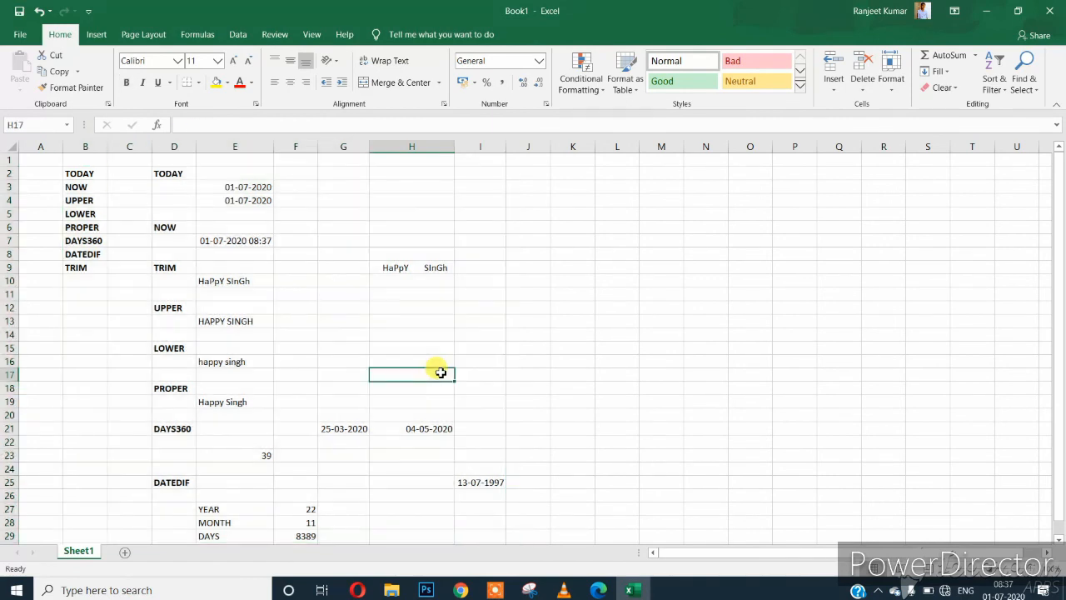